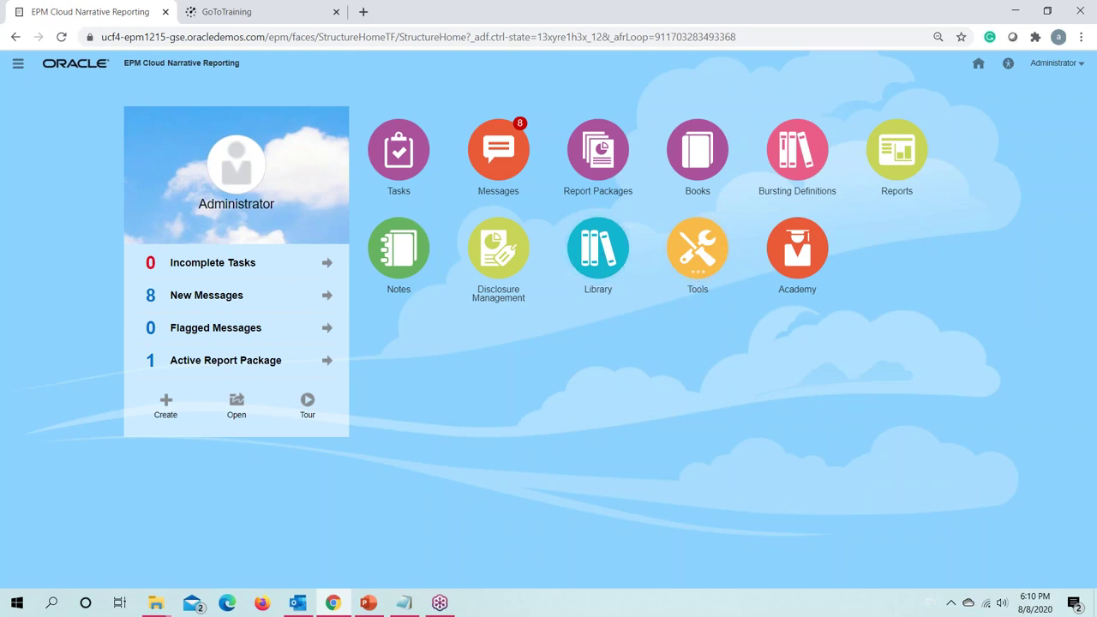
Step: Open the Appearance settings from the tools and examine the available theme options without changing the theme
{"action": "left_click", "coordinate": [706, 251]}
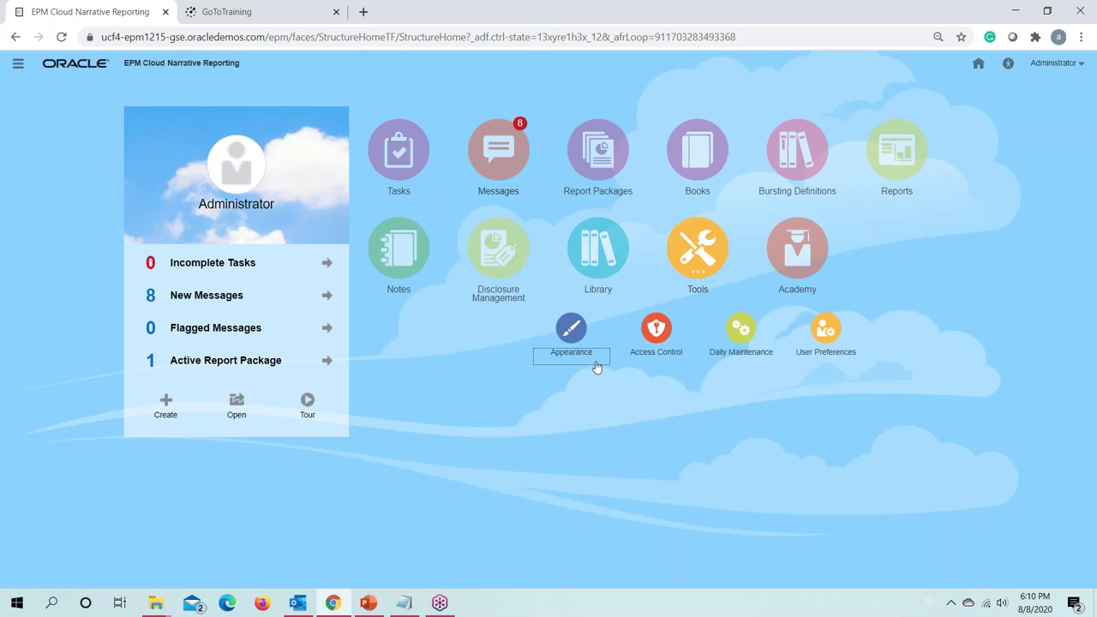
{"action": "left_click", "coordinate": [575, 347]}
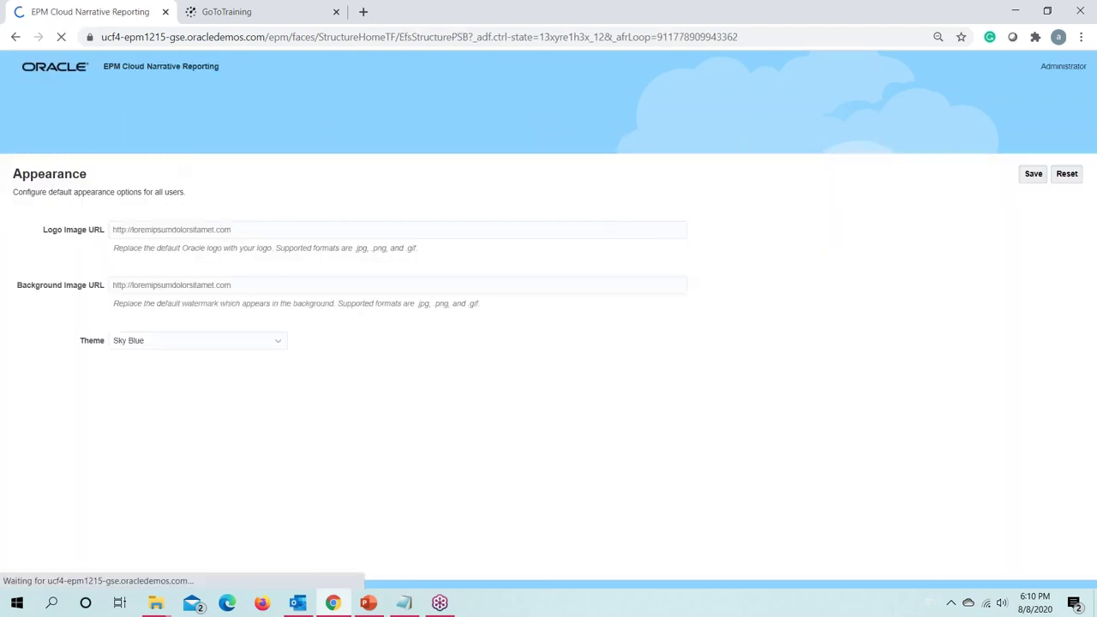
{"action": "left_click", "coordinate": [181, 345]}
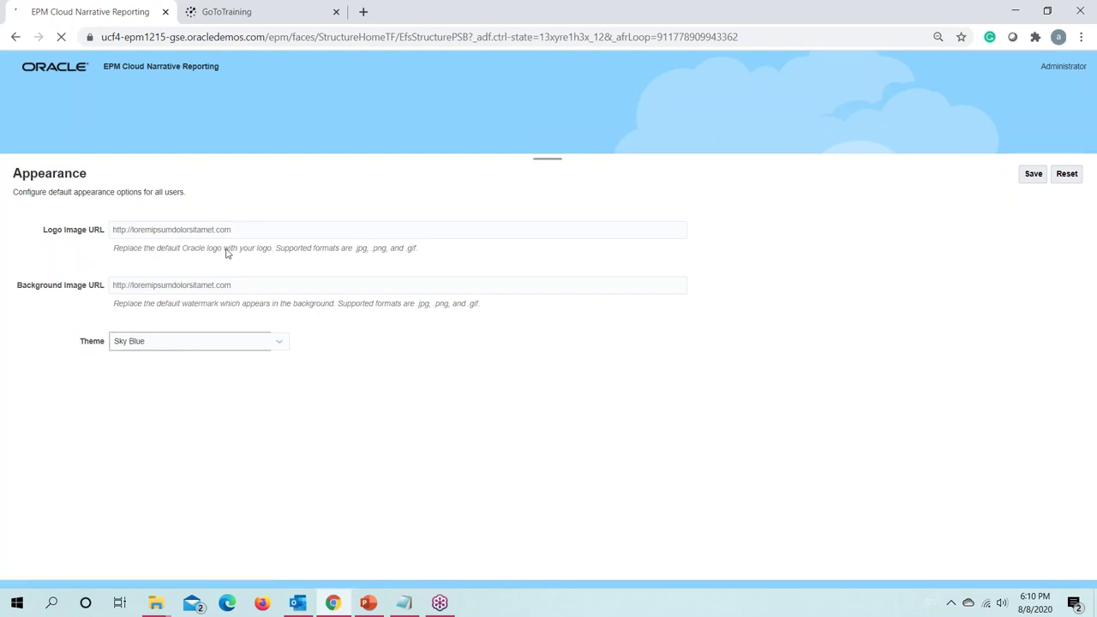
{"action": "left_click", "coordinate": [233, 346]}
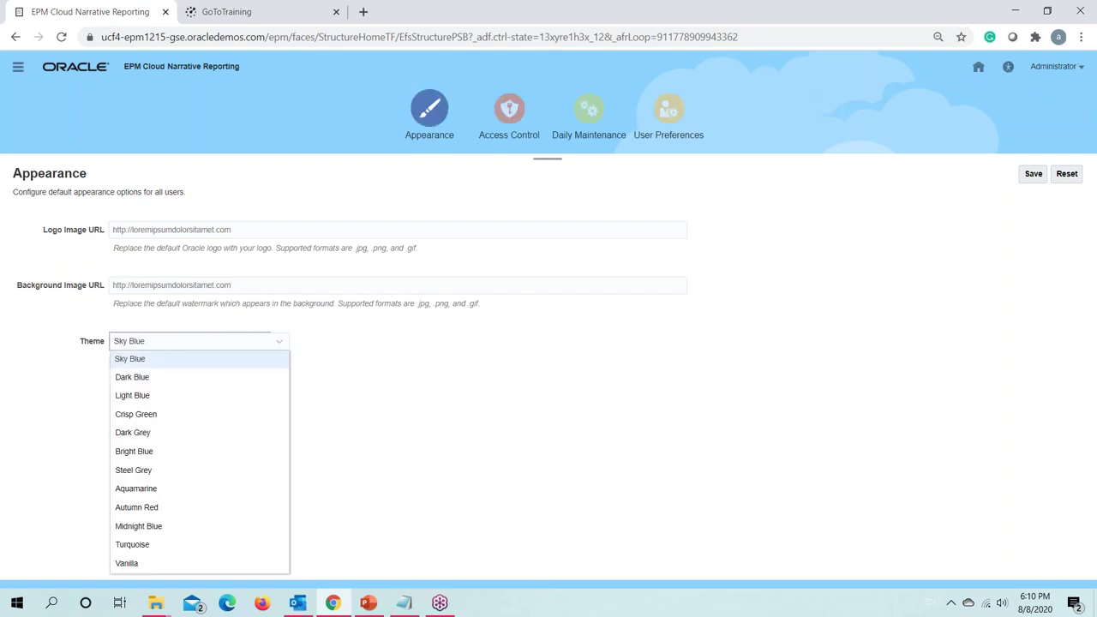
{"action": "key", "text": "Escape"}
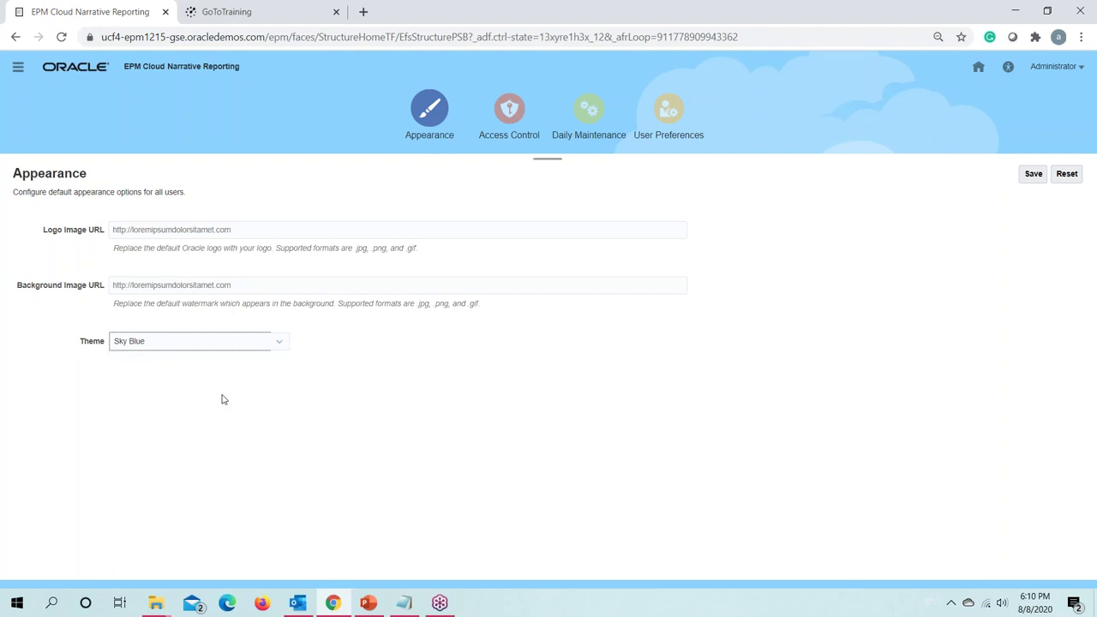
Step: Look through the administration tools from Access Control to User Preferences, including the Notification preferences
{"action": "left_click", "coordinate": [509, 137]}
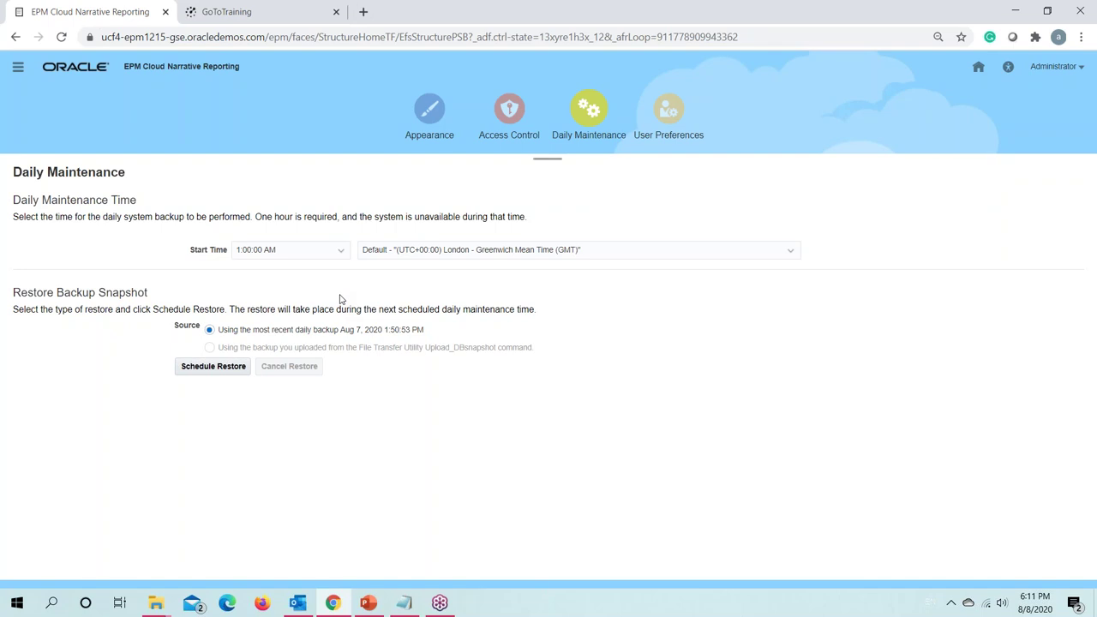
{"action": "left_click", "coordinate": [671, 113]}
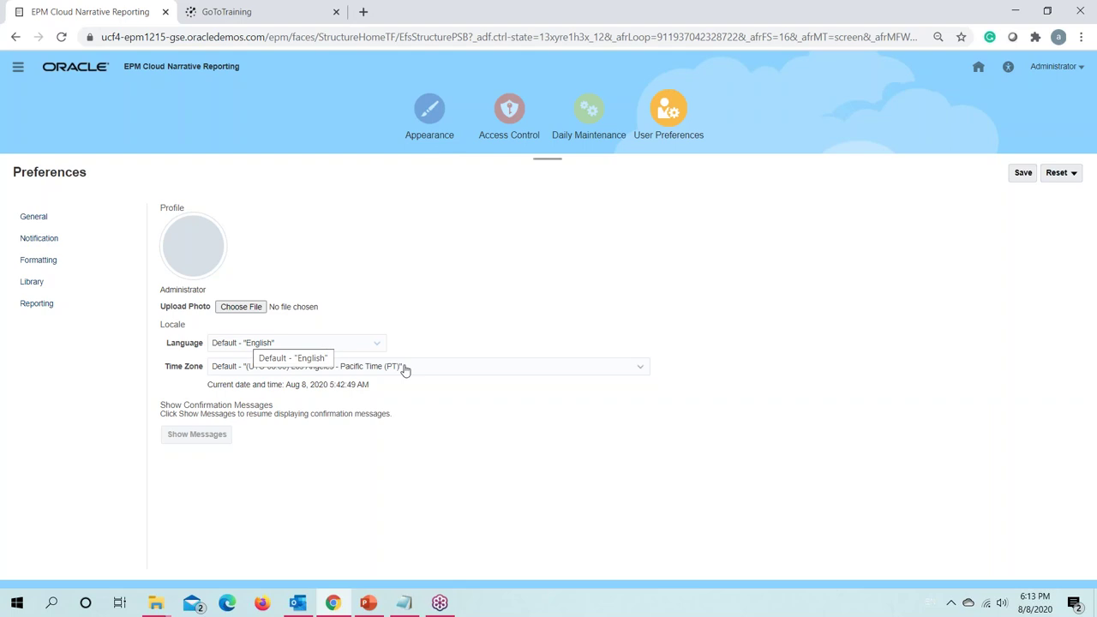
{"action": "left_click", "coordinate": [38, 240]}
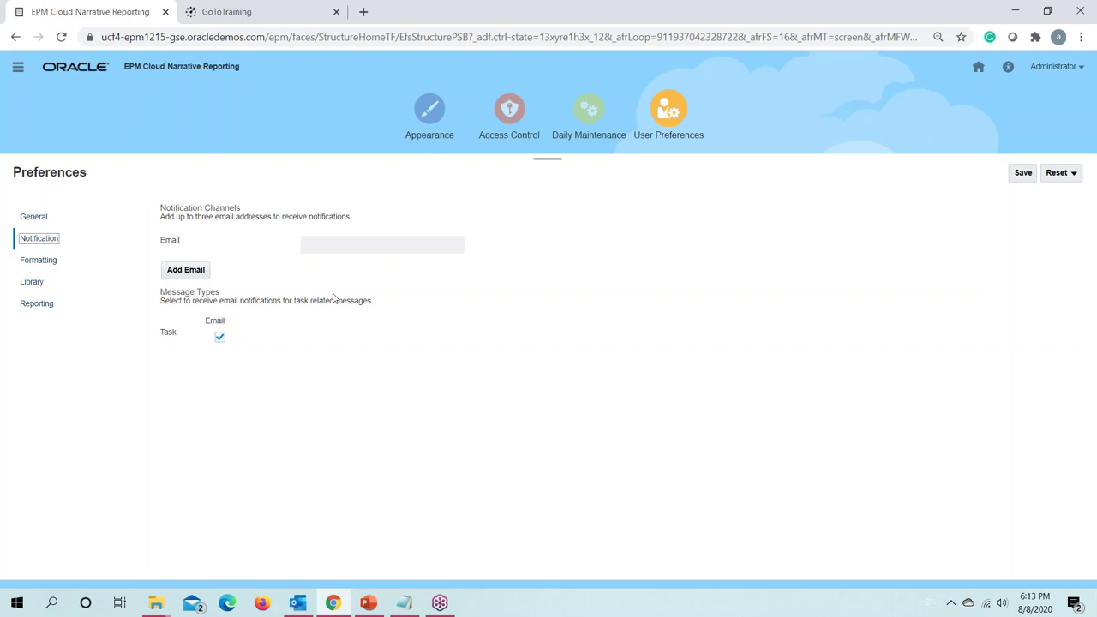
Step: Examine the Formatting preferences, including the available thousands separator options
{"action": "left_click", "coordinate": [31, 262]}
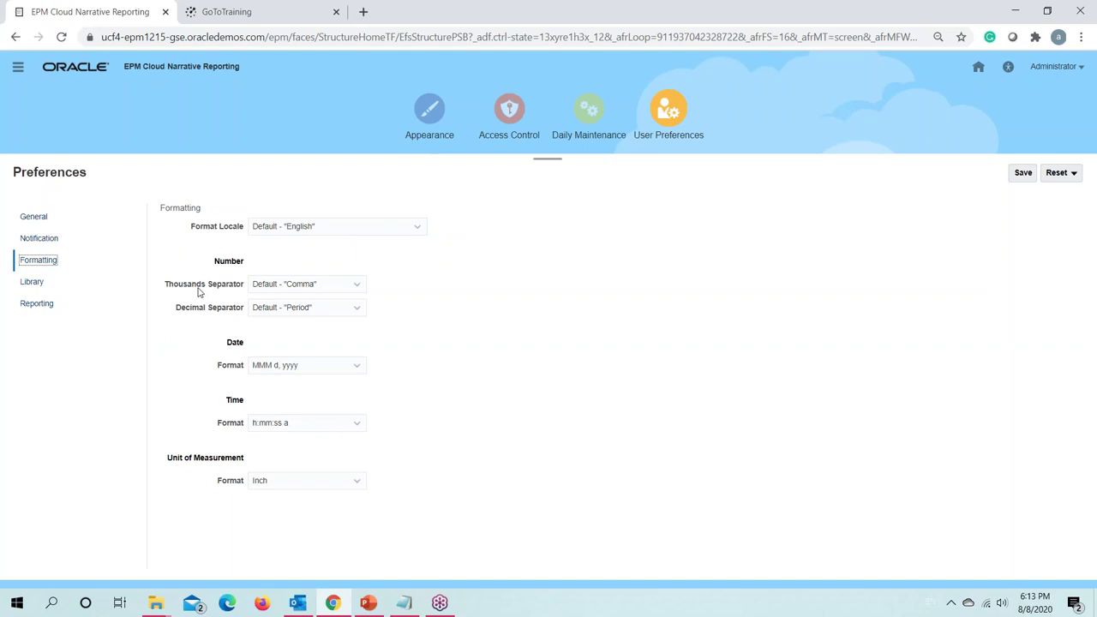
{"action": "left_click", "coordinate": [346, 294]}
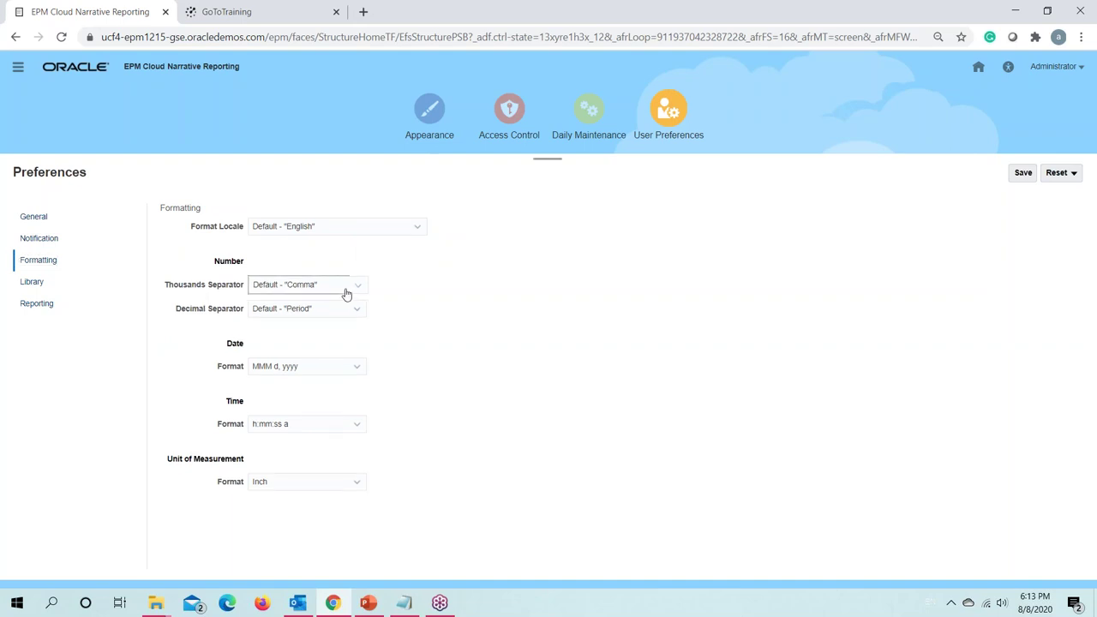
{"action": "left_click", "coordinate": [347, 294]}
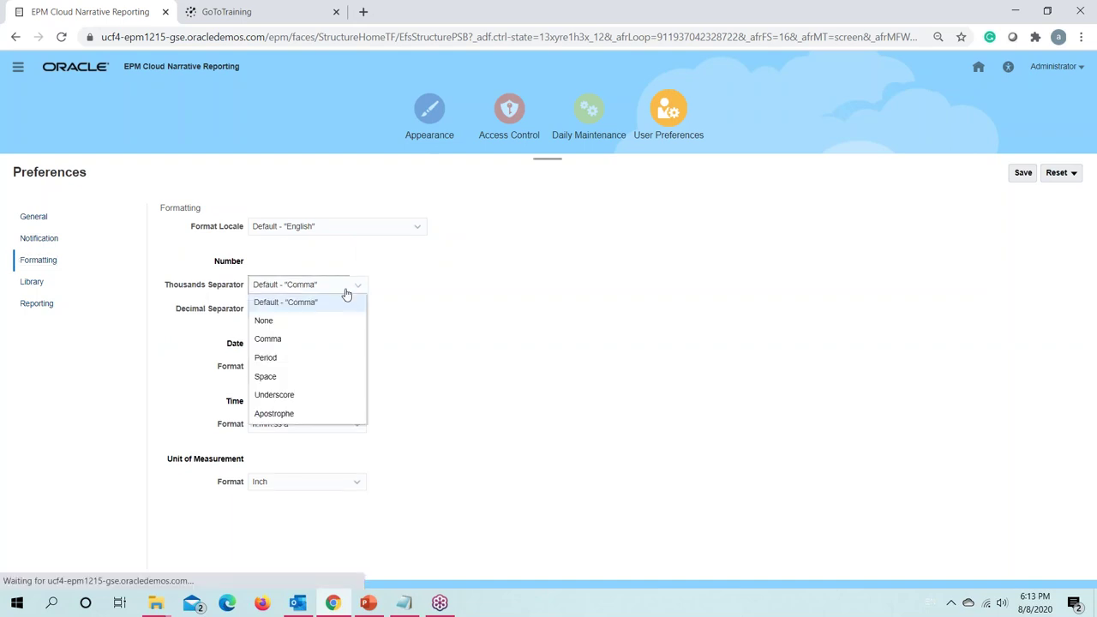
{"action": "left_click", "coordinate": [347, 294]}
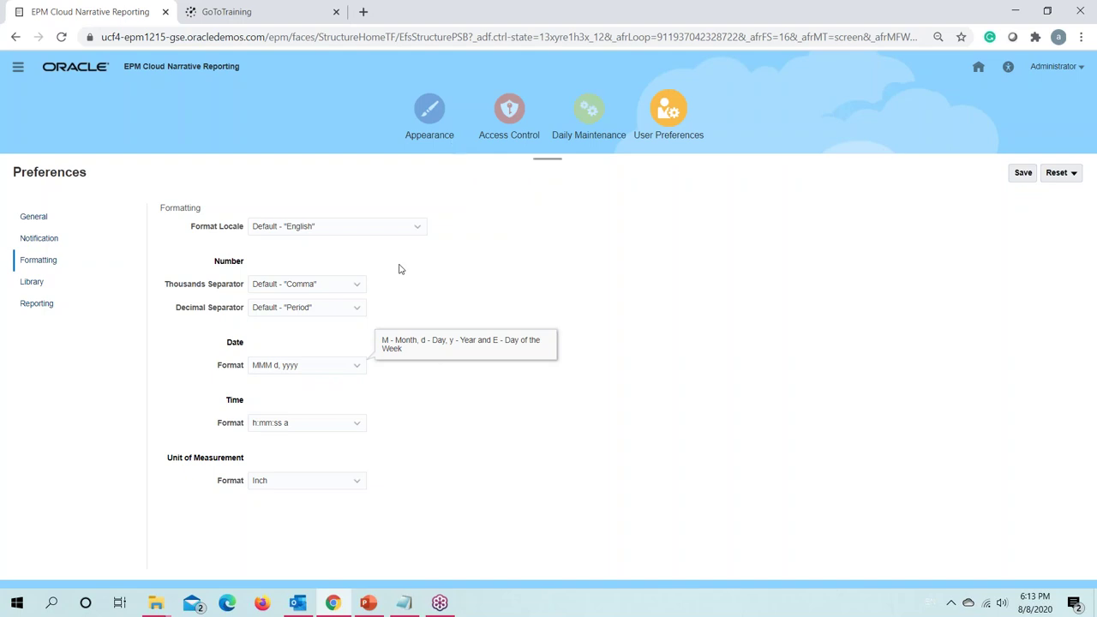
Step: Return to the home page, open Report Packages and bring up the creation of a new report package
{"action": "left_click", "coordinate": [978, 67]}
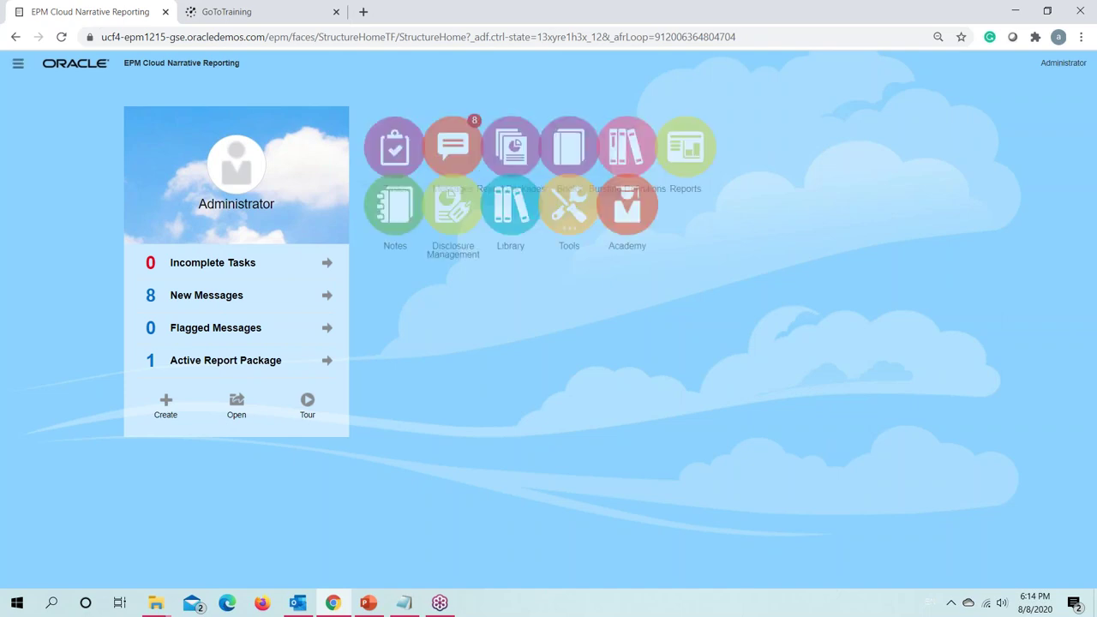
{"action": "left_click", "coordinate": [608, 191]}
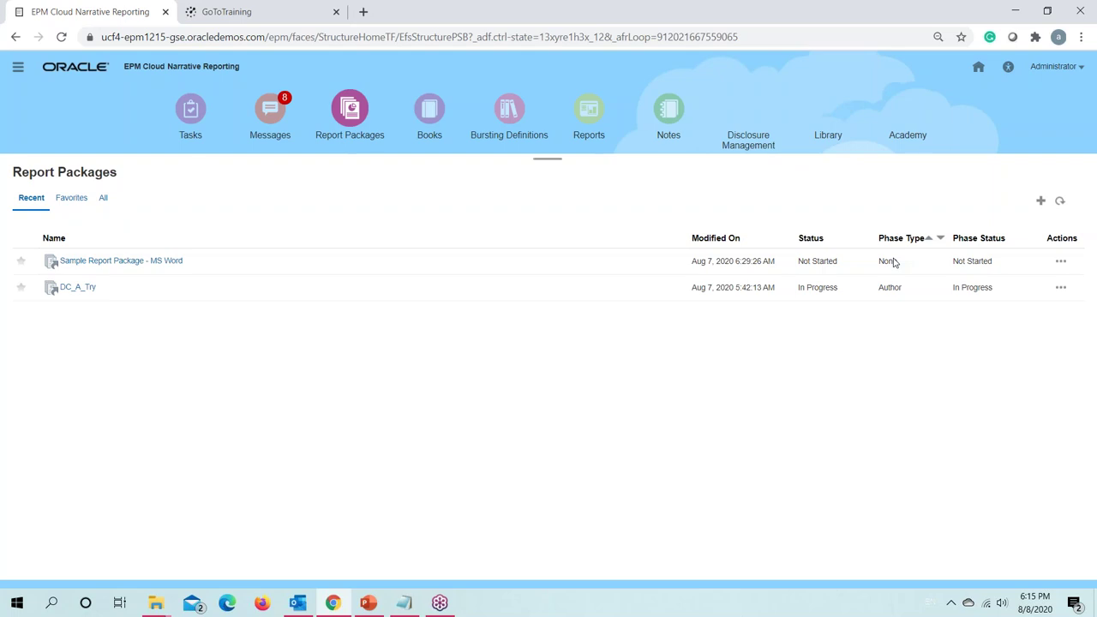
{"action": "left_click", "coordinate": [1041, 200]}
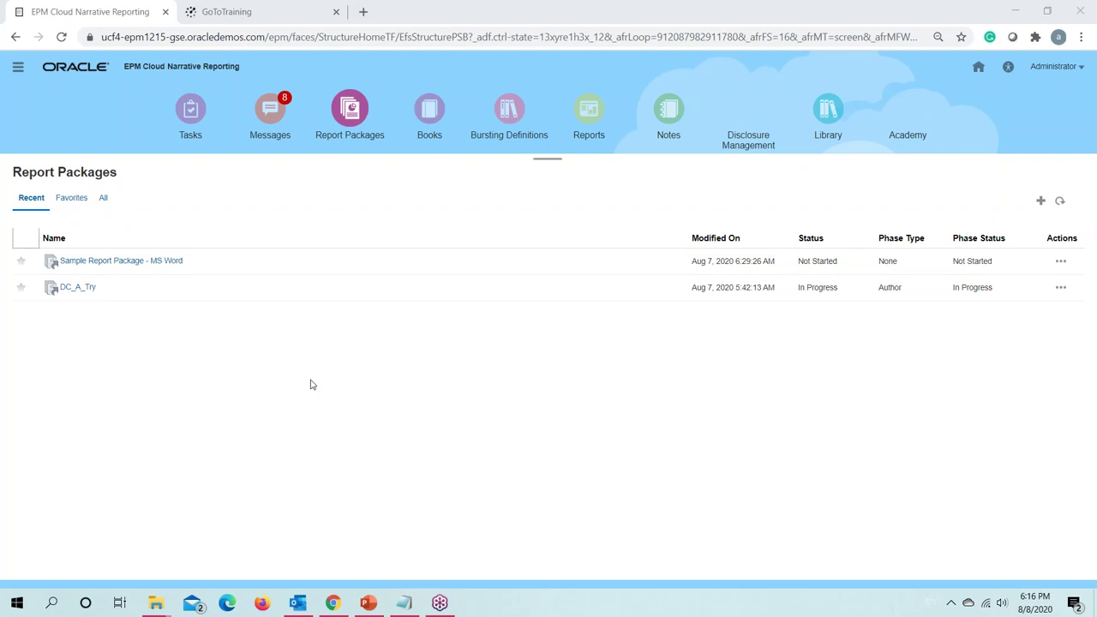
Step: List all report packages and open Sample Report Package - MS Word
{"action": "left_click", "coordinate": [104, 198]}
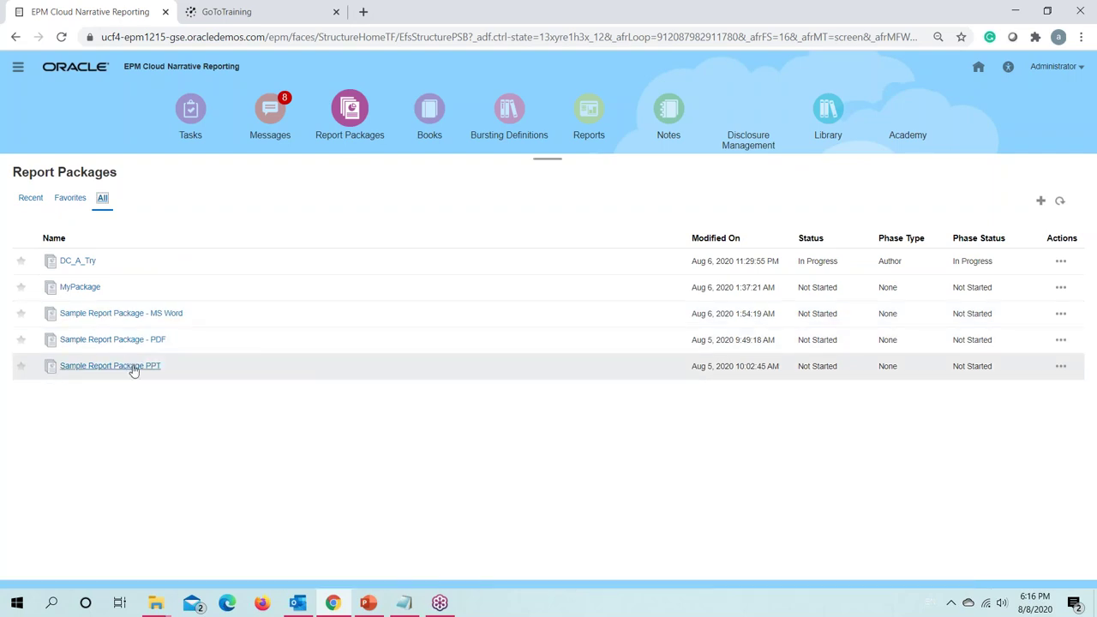
{"action": "left_click", "coordinate": [142, 319]}
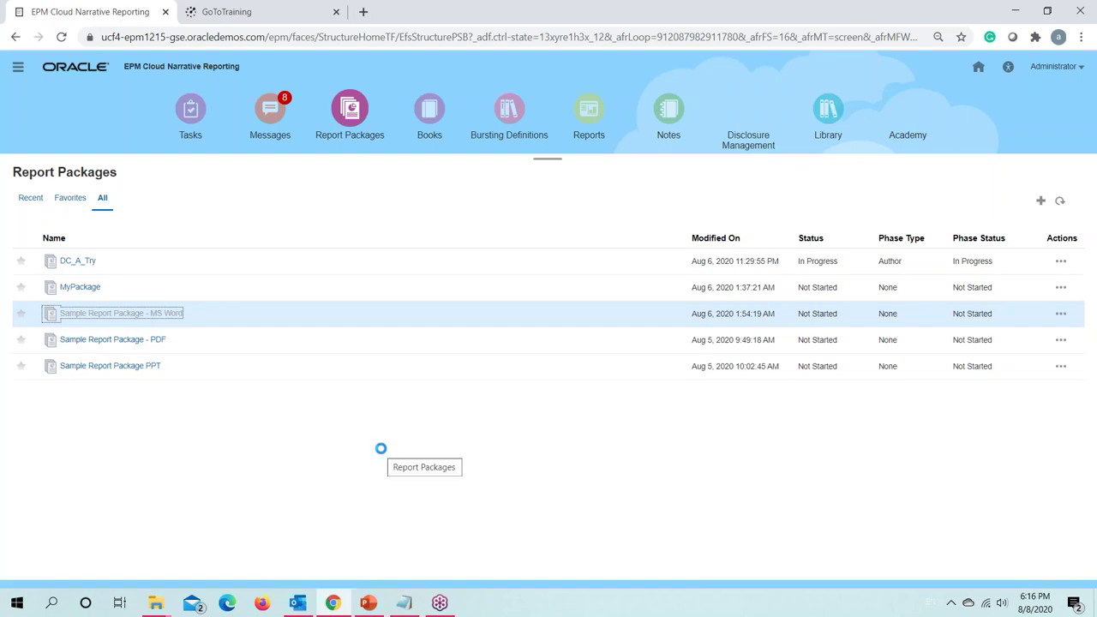
{"action": "left_click", "coordinate": [111, 314]}
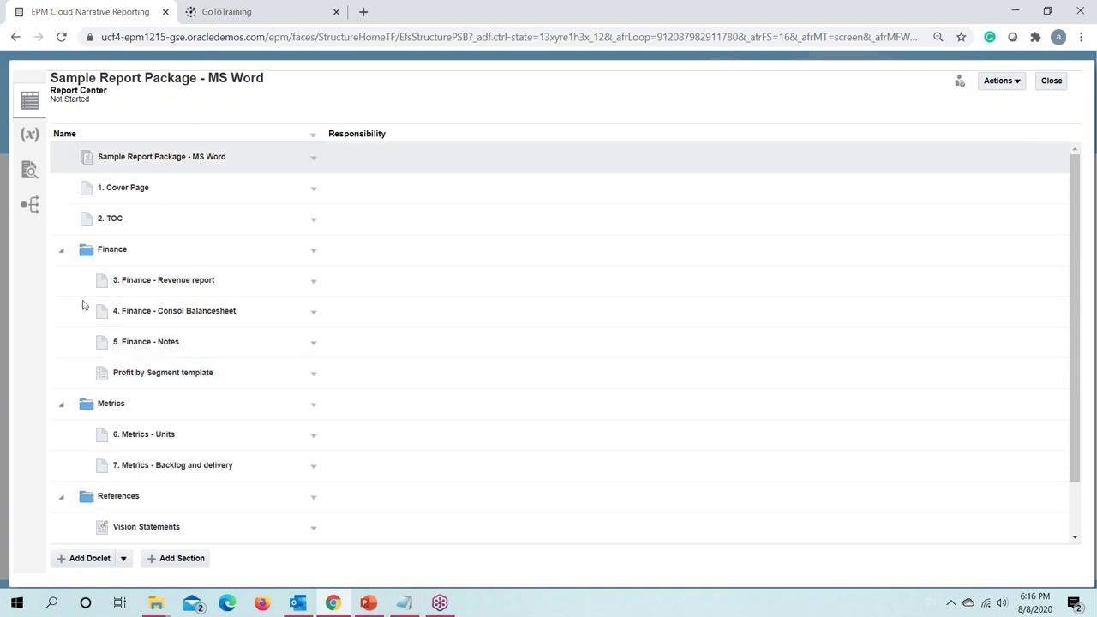
Step: Examine the package's structure: the Finance, Metrics and References sections, the Vision reference doclets and the Cover Page
{"action": "left_click", "coordinate": [111, 250]}
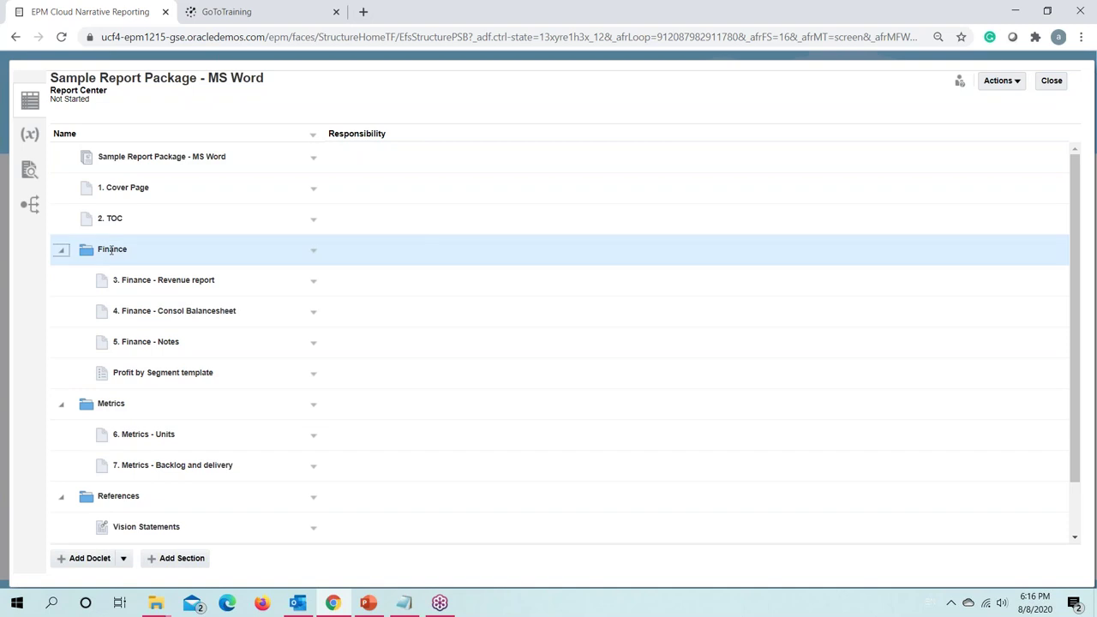
{"action": "left_click", "coordinate": [120, 403]}
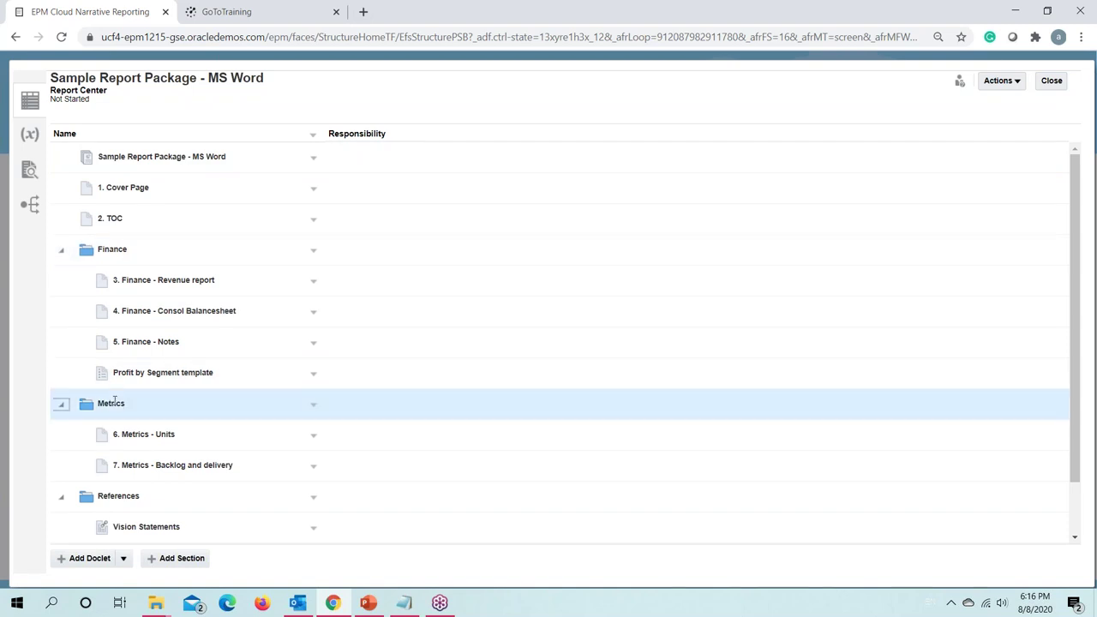
{"action": "scroll", "coordinate": [362, 471], "scroll_direction": "down", "scroll_amount": 1}
{"action": "left_click", "coordinate": [133, 435]}
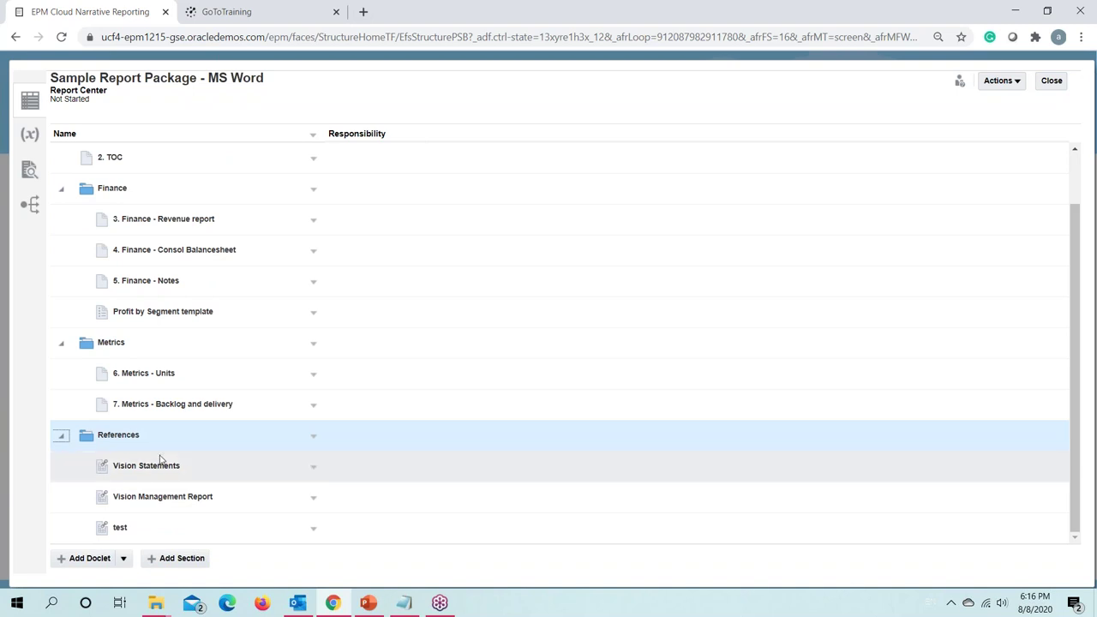
{"action": "left_click", "coordinate": [160, 463]}
{"action": "left_click", "coordinate": [160, 495]}
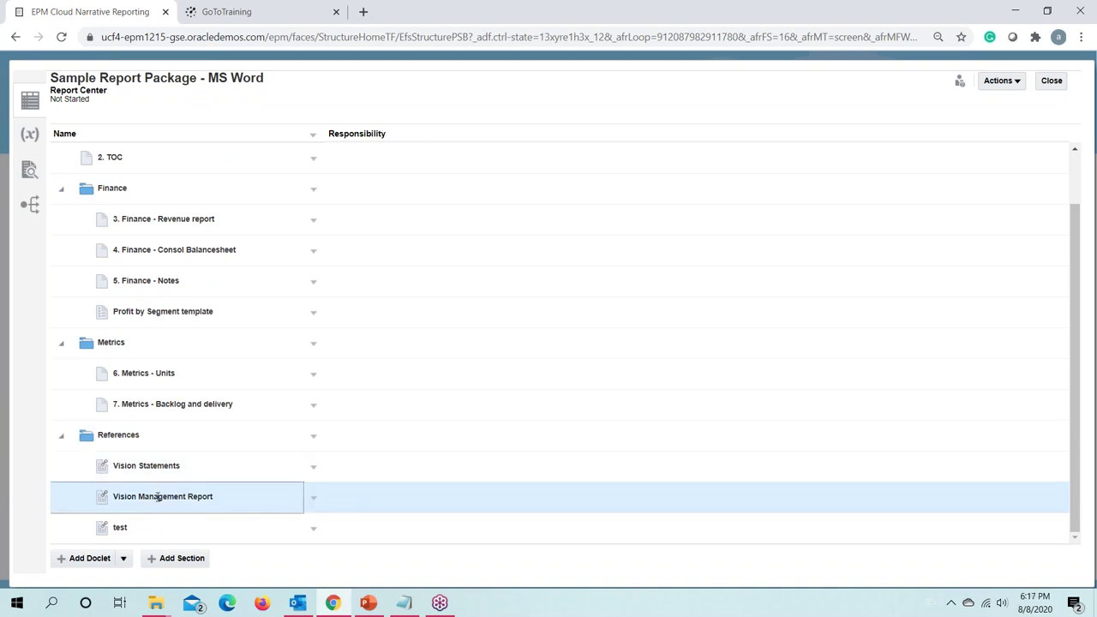
{"action": "scroll", "coordinate": [171, 343], "scroll_direction": "up", "scroll_amount": 2}
{"action": "left_click", "coordinate": [129, 187]}
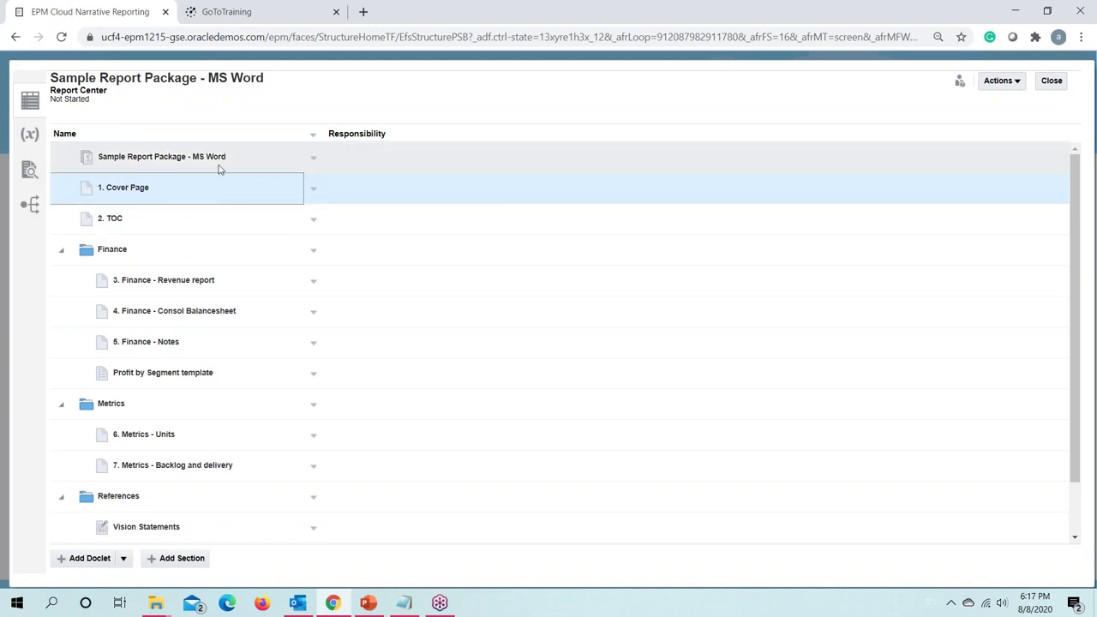
Step: Inspect the report package's editable properties and its Define Process phases, leaving without saving
{"action": "left_click", "coordinate": [314, 158]}
{"action": "left_click", "coordinate": [313, 158]}
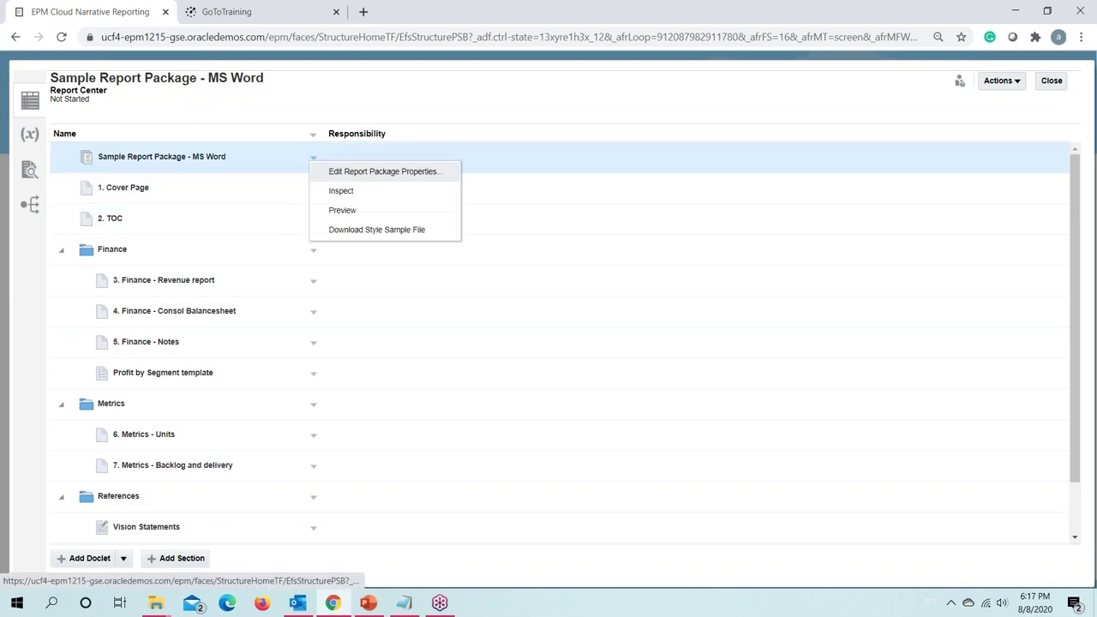
{"action": "left_click", "coordinate": [369, 172]}
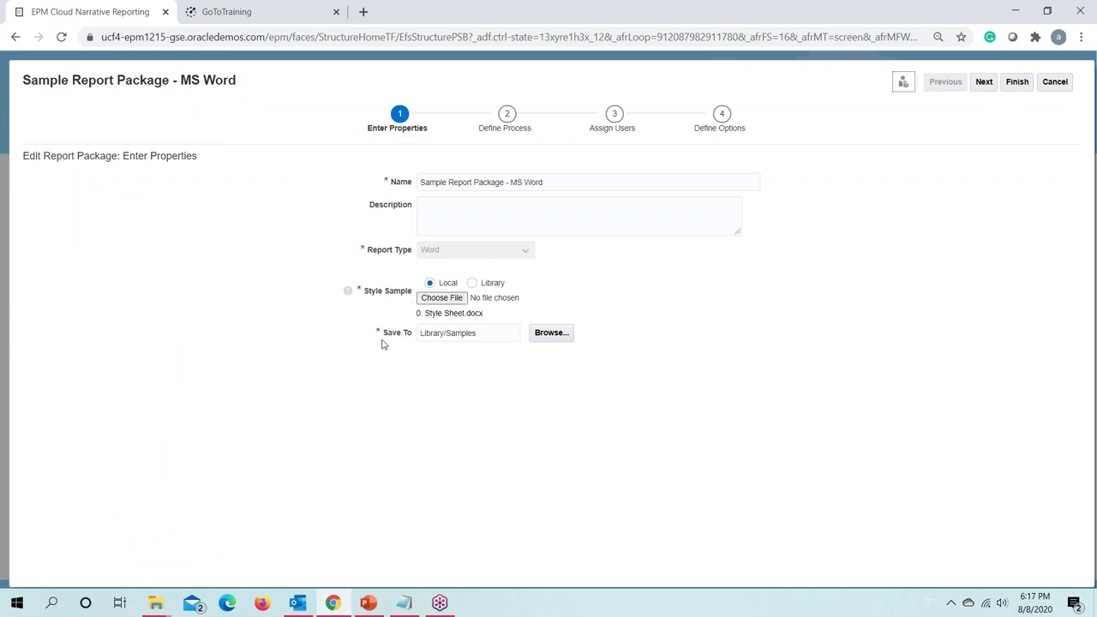
{"action": "left_click", "coordinate": [507, 114]}
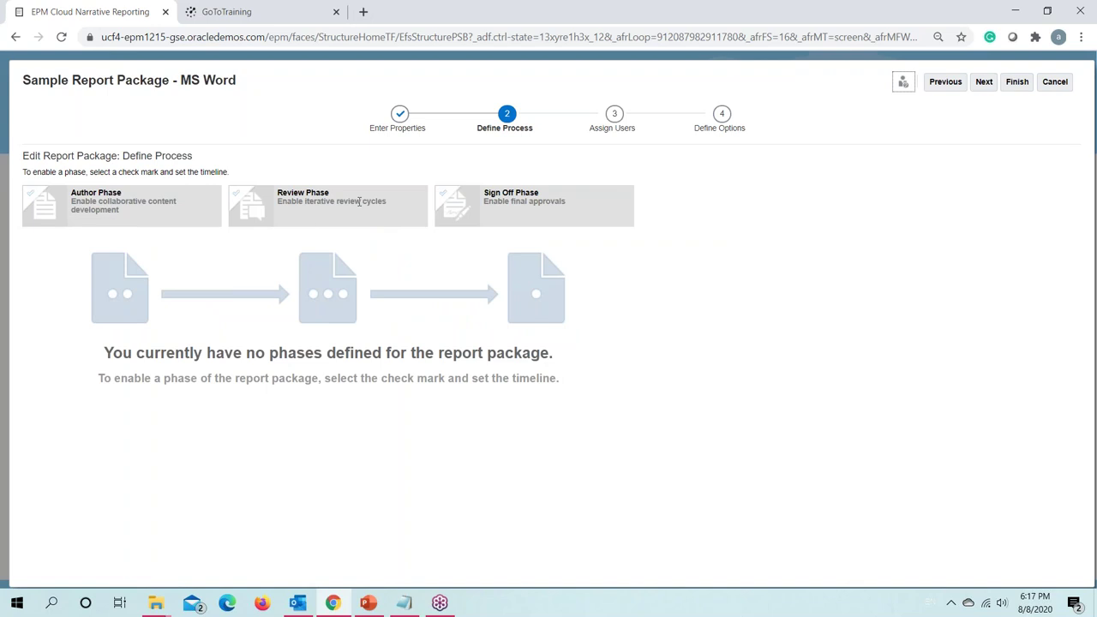
{"action": "left_click", "coordinate": [1055, 81]}
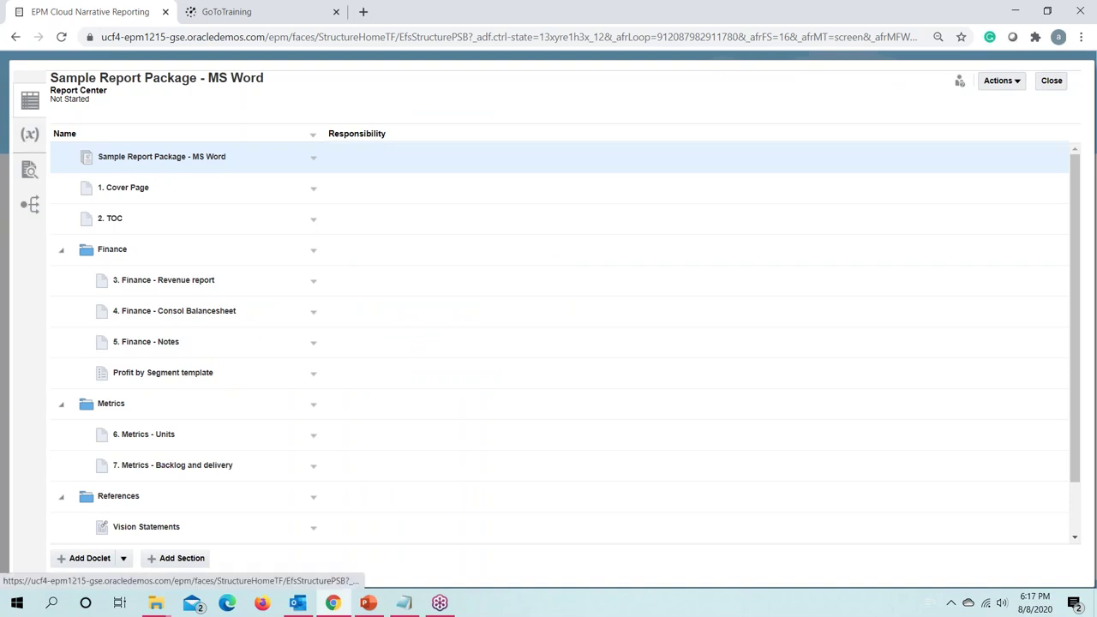
Step: Open the package's variables and view only the static ones, checking the value of CurrentMonth
{"action": "left_click", "coordinate": [30, 134]}
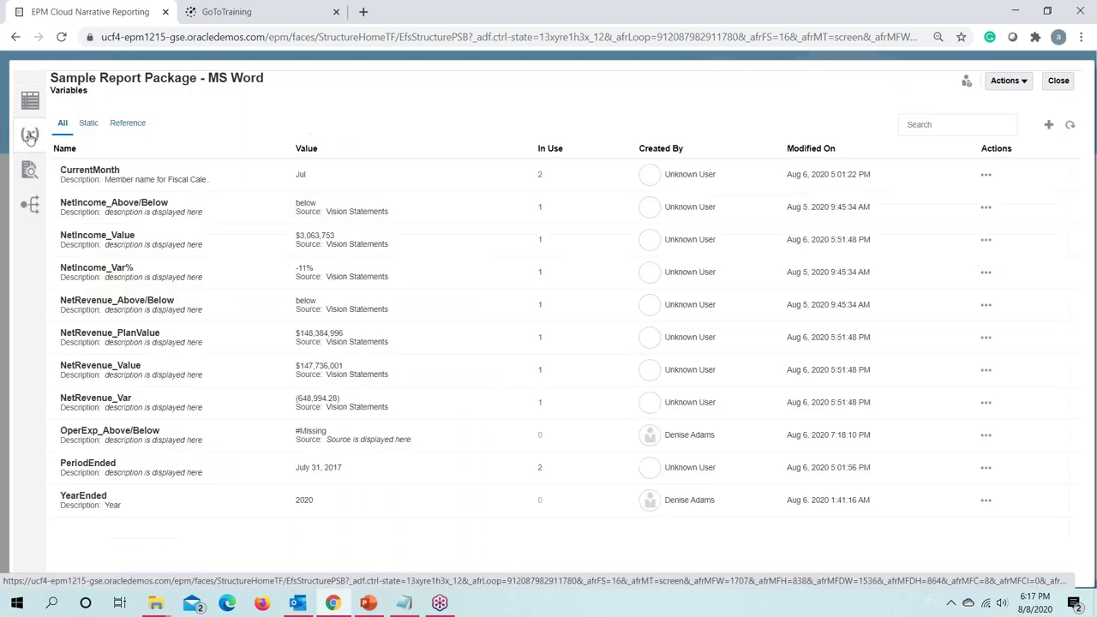
{"action": "left_click", "coordinate": [88, 123]}
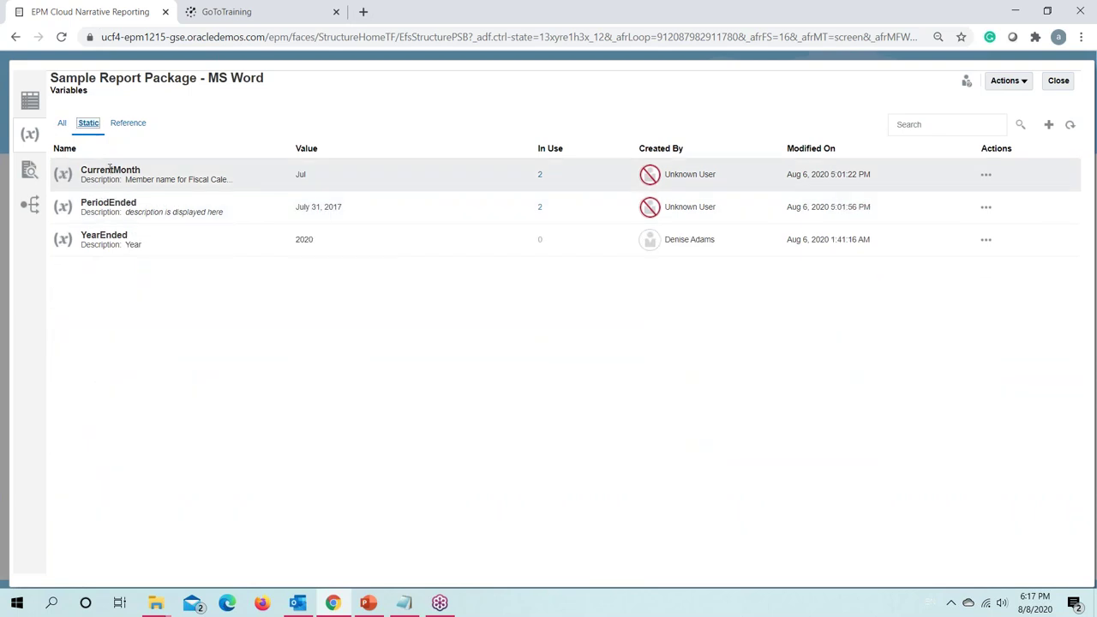
{"action": "left_click", "coordinate": [307, 178]}
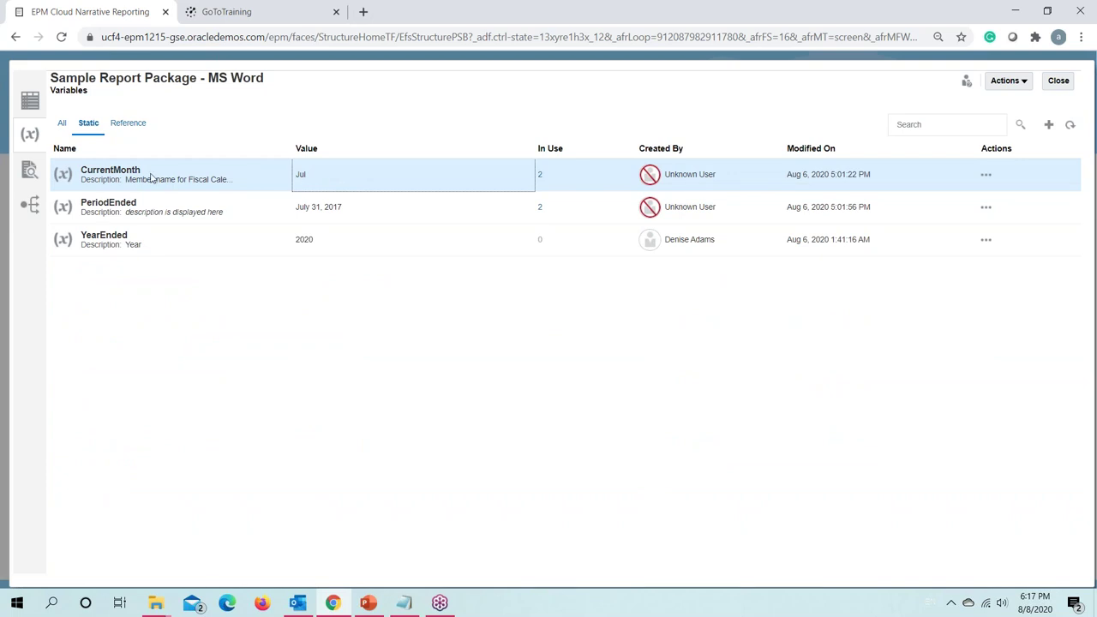
Step: View the edit settings of the CurrentMonth variable and close them without making changes
{"action": "left_click", "coordinate": [987, 174]}
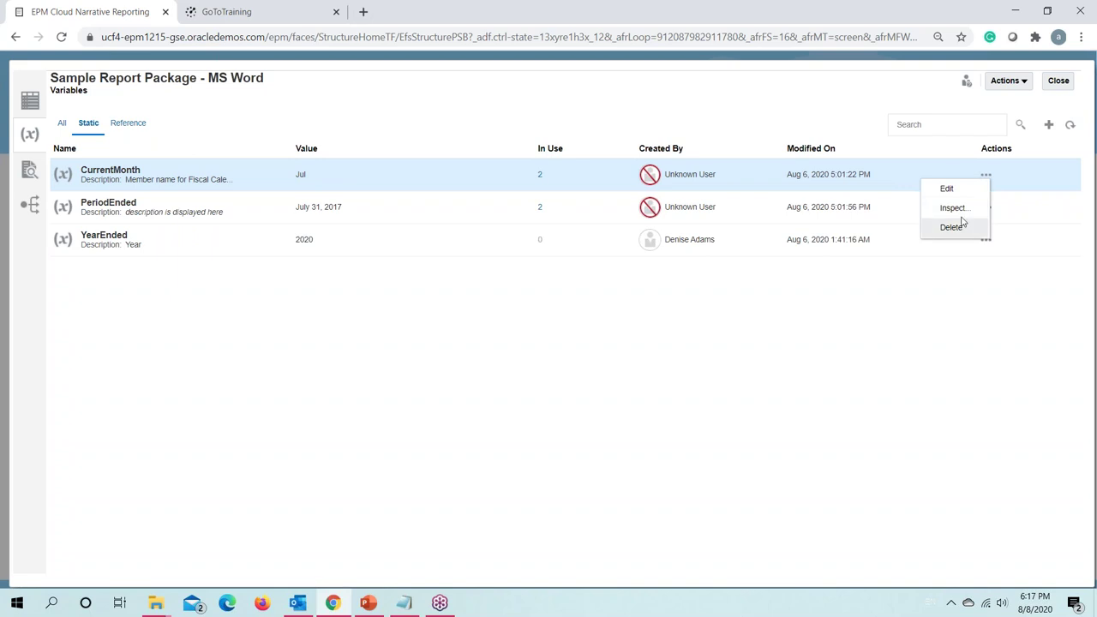
{"action": "left_click", "coordinate": [950, 189]}
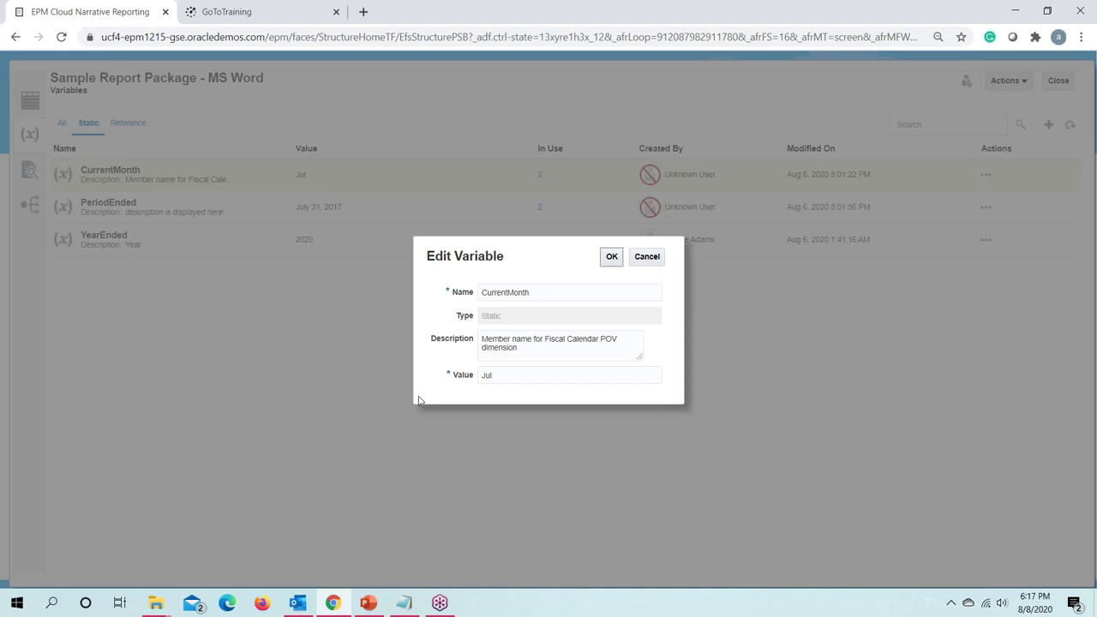
{"action": "left_click", "coordinate": [647, 257]}
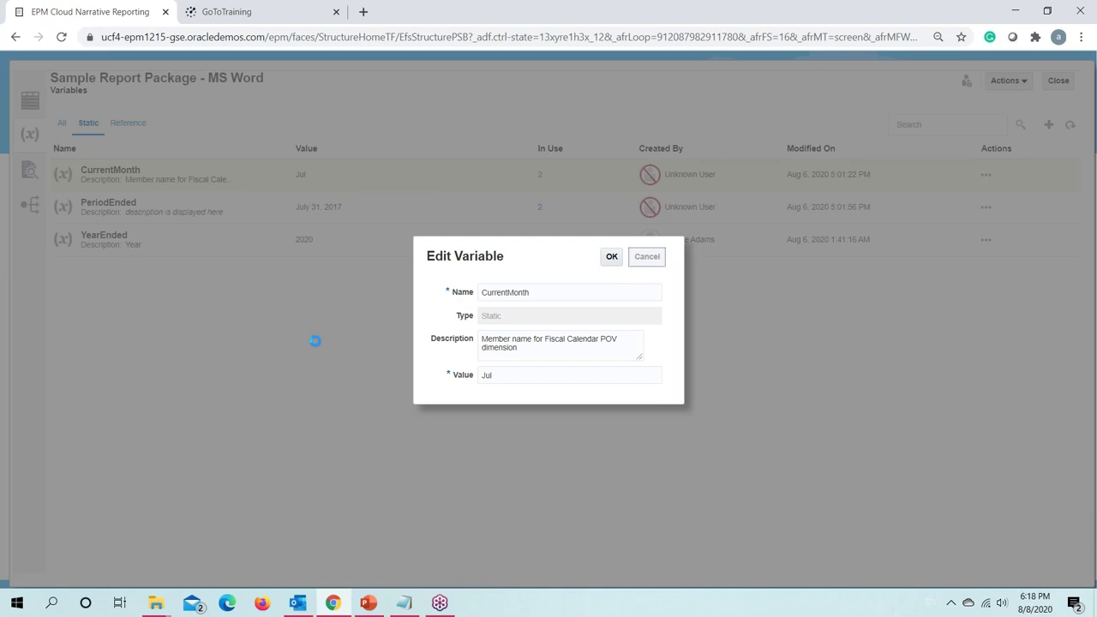
{"action": "left_click", "coordinate": [646, 258]}
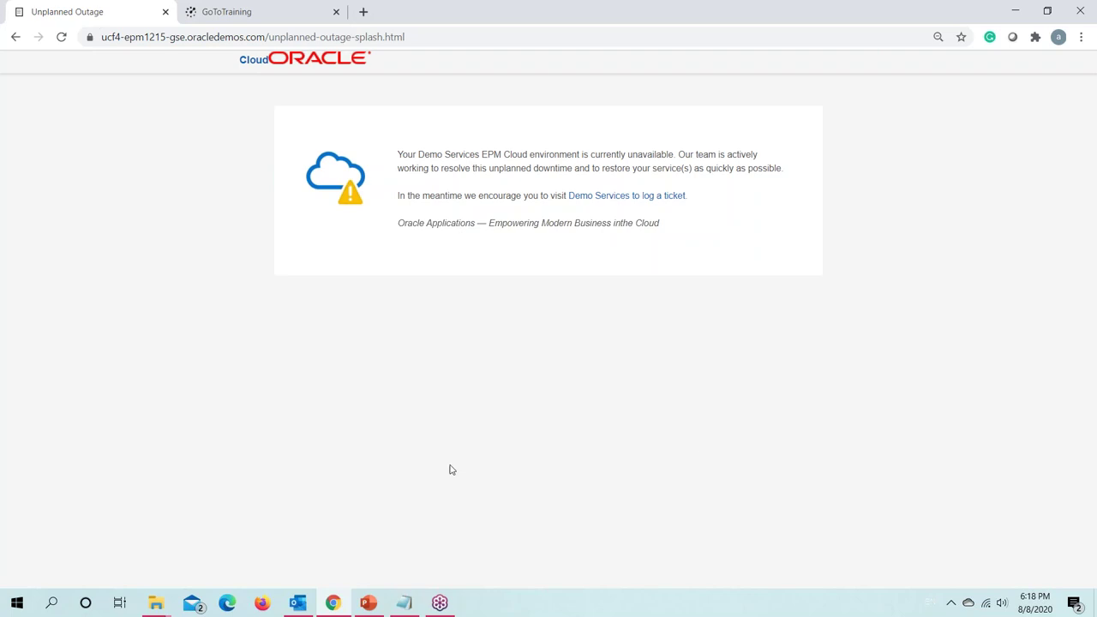
Step: Reload the page that shows the unplanned outage notice
{"action": "left_click", "coordinate": [61, 37]}
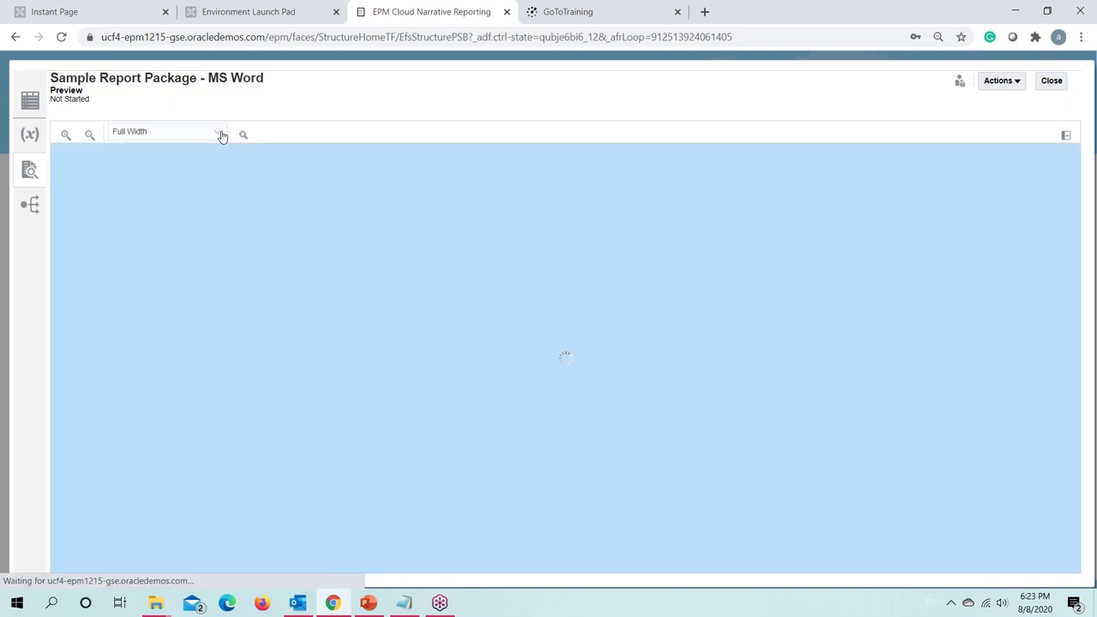
Step: Switch the report package preview's zoom from Full Width to Automatic Zoom, and from there to Fit Page
{"action": "left_click", "coordinate": [219, 134]}
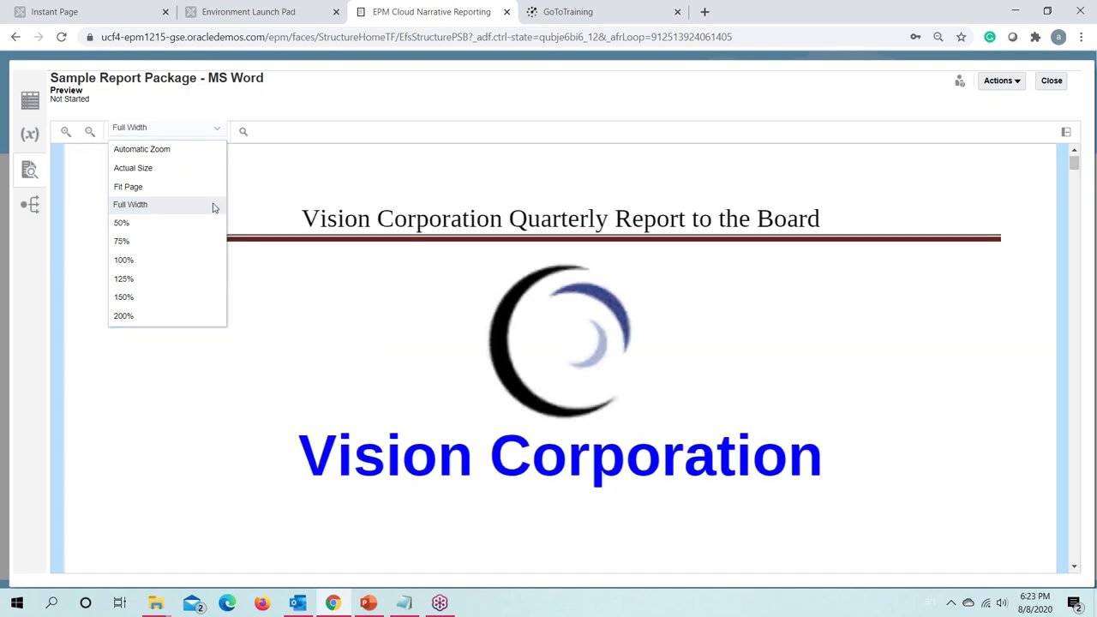
{"action": "left_click", "coordinate": [219, 128]}
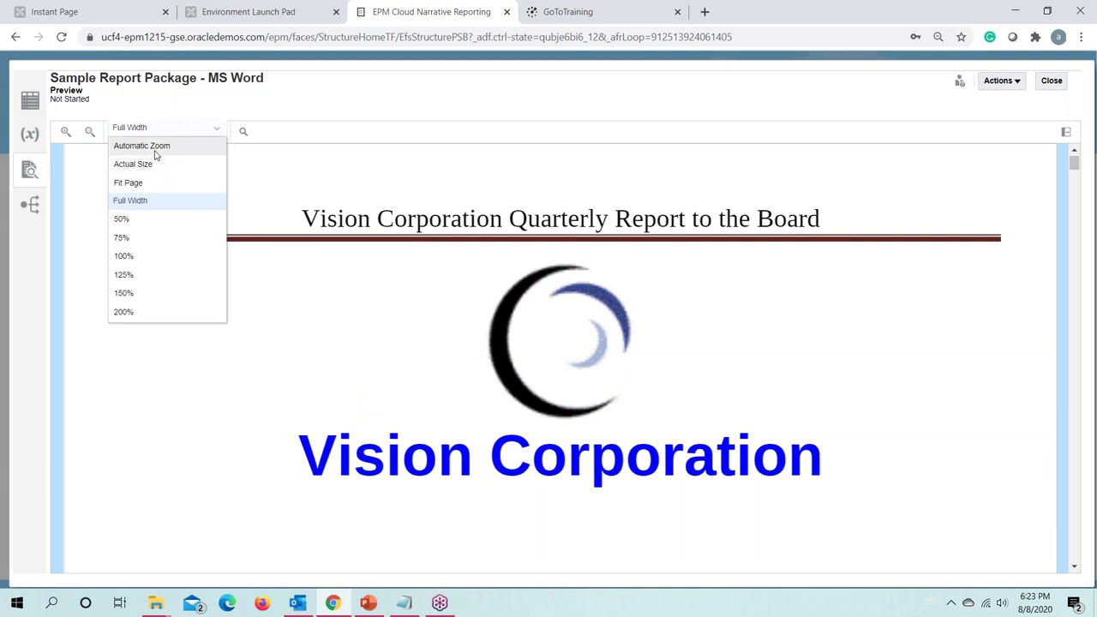
{"action": "left_click", "coordinate": [152, 146]}
{"action": "left_click", "coordinate": [216, 131]}
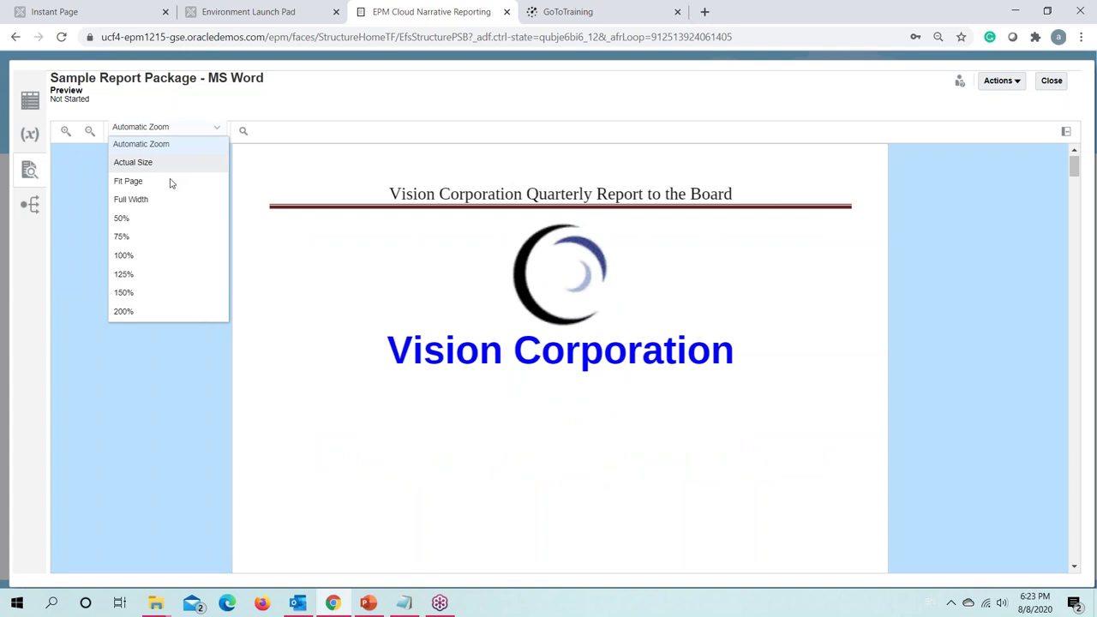
{"action": "left_click", "coordinate": [171, 182]}
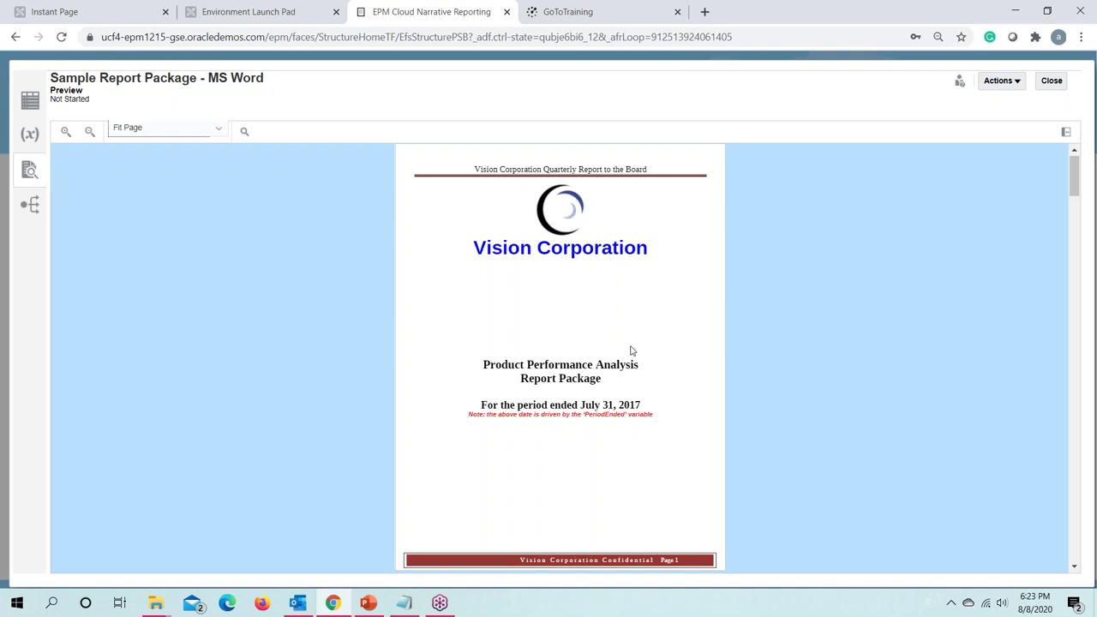
Step: Review the preview's cover, table of contents and Finance Review page, marking the sentence whose date comes from the PeriodEnded variable
{"action": "scroll", "coordinate": [634, 344], "scroll_direction": "down", "scroll_amount": 5}
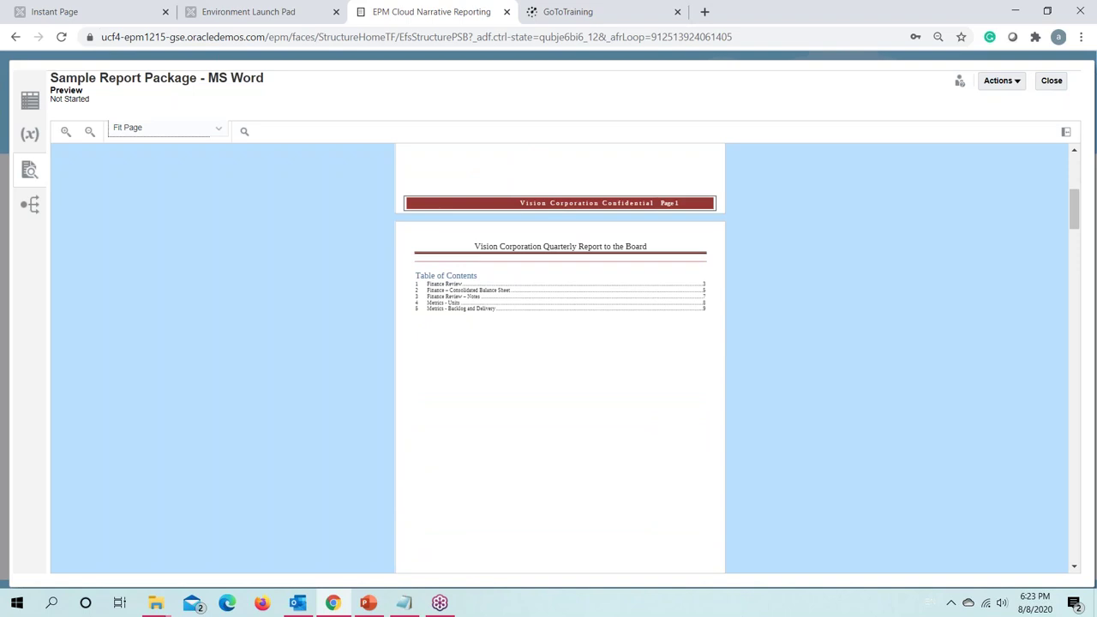
{"action": "scroll", "coordinate": [563, 380], "scroll_direction": "down", "scroll_amount": 6}
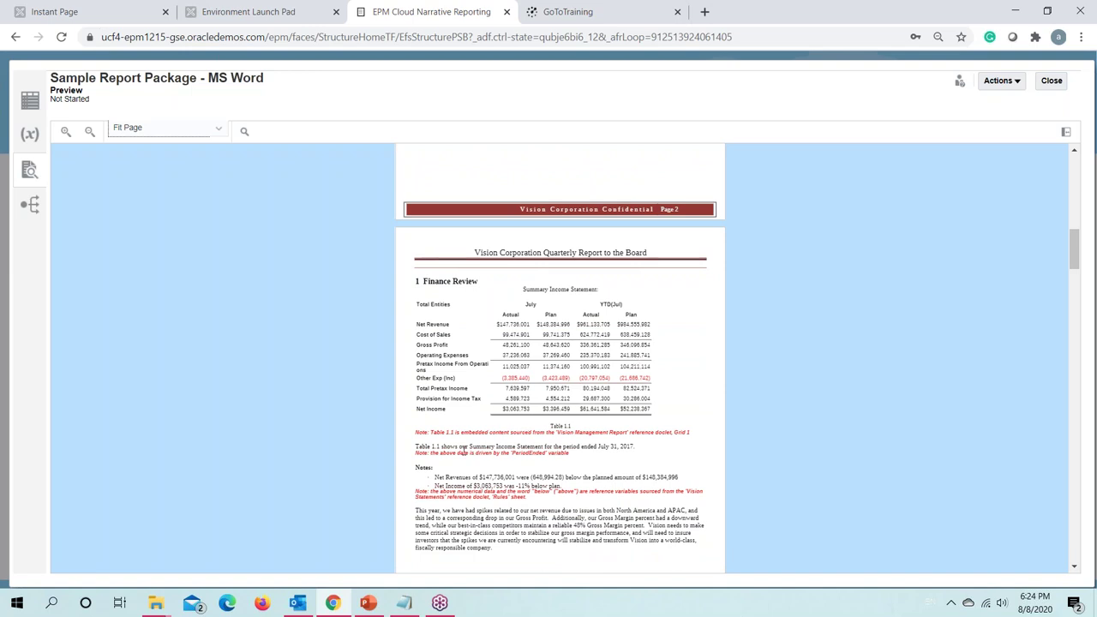
{"action": "scroll", "coordinate": [463, 450], "scroll_direction": "down", "scroll_amount": 1}
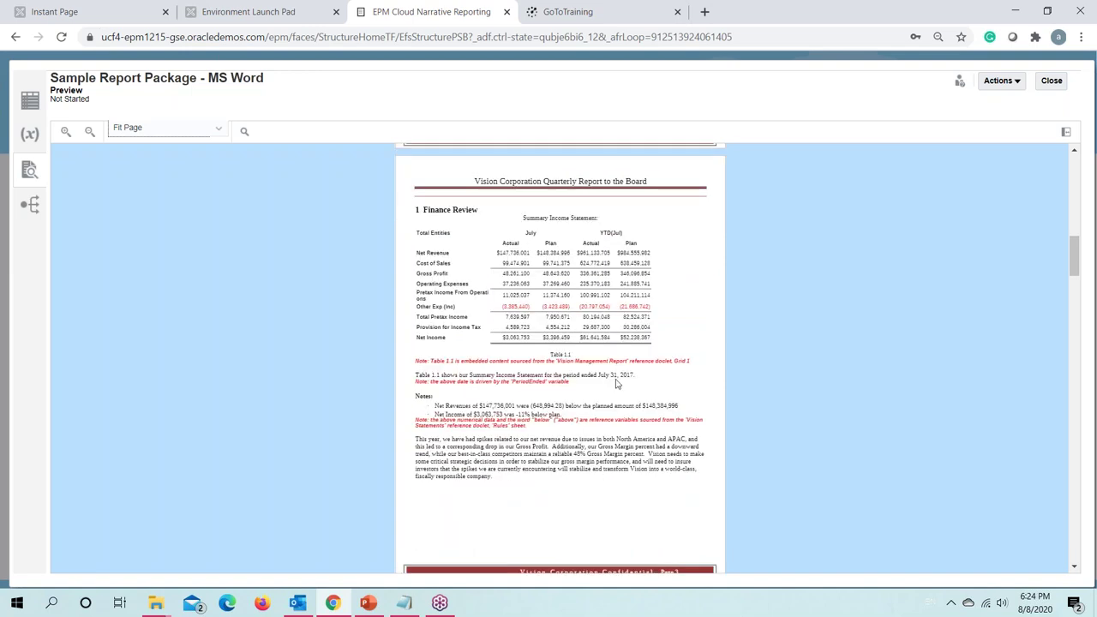
{"action": "left_click_drag", "start_coordinate": [503, 306], "coordinate": [534, 314]}
{"action": "left_click", "coordinate": [550, 307]}
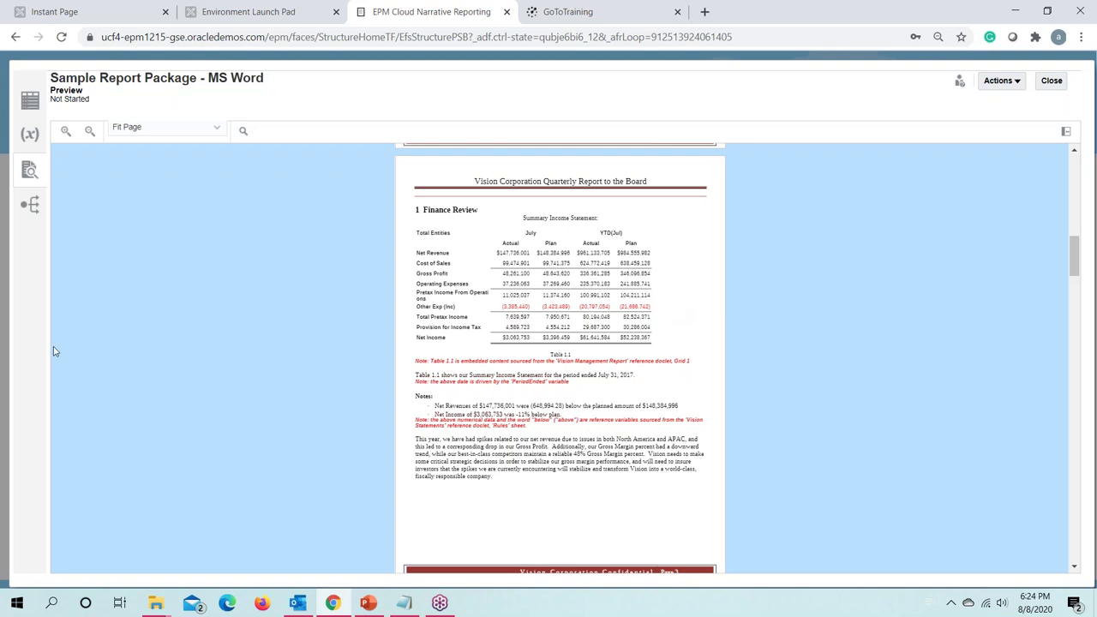
{"action": "left_click_drag", "start_coordinate": [511, 382], "coordinate": [584, 374]}
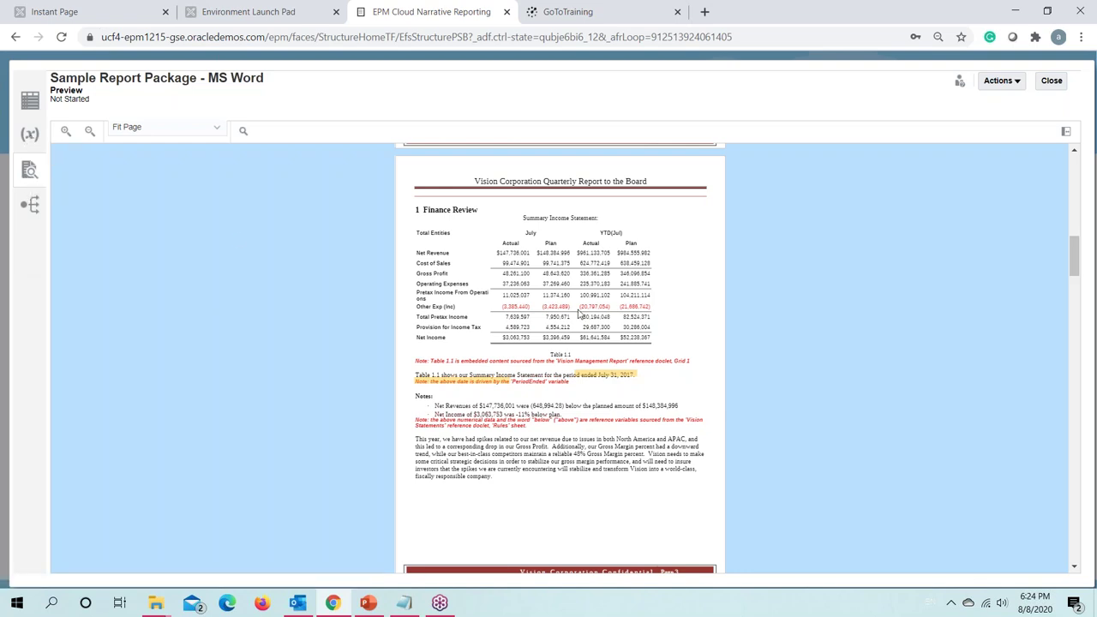
Step: Look through the remaining preview pages from the Net Revenue chart to the end, and close the report package
{"action": "scroll", "coordinate": [579, 314], "scroll_direction": "down", "scroll_amount": 4}
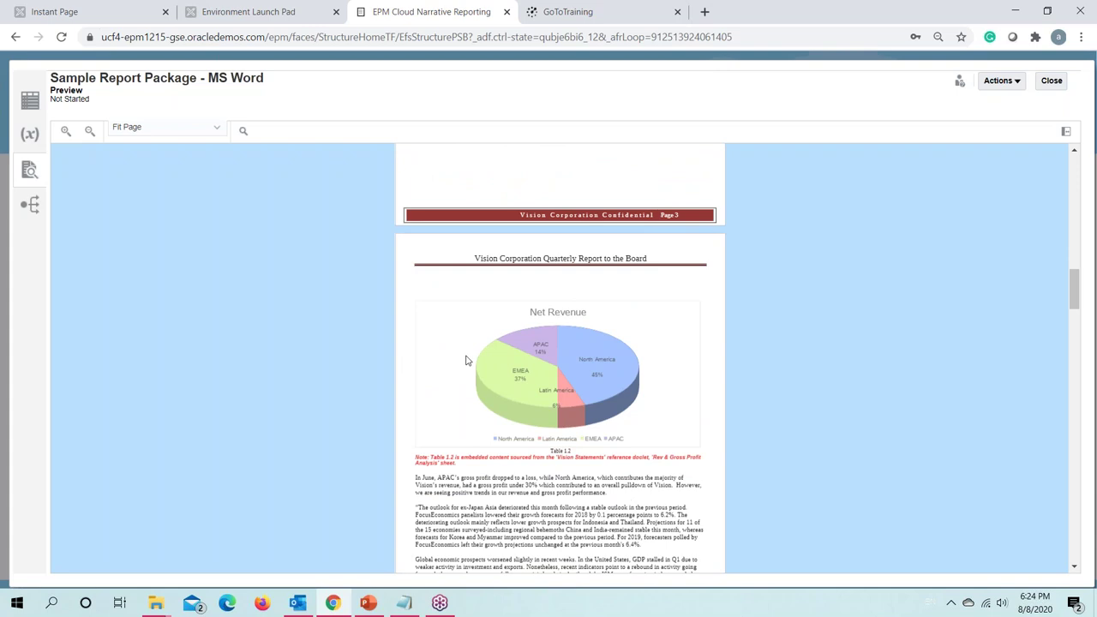
{"action": "scroll", "coordinate": [466, 361], "scroll_direction": "down", "scroll_amount": 2}
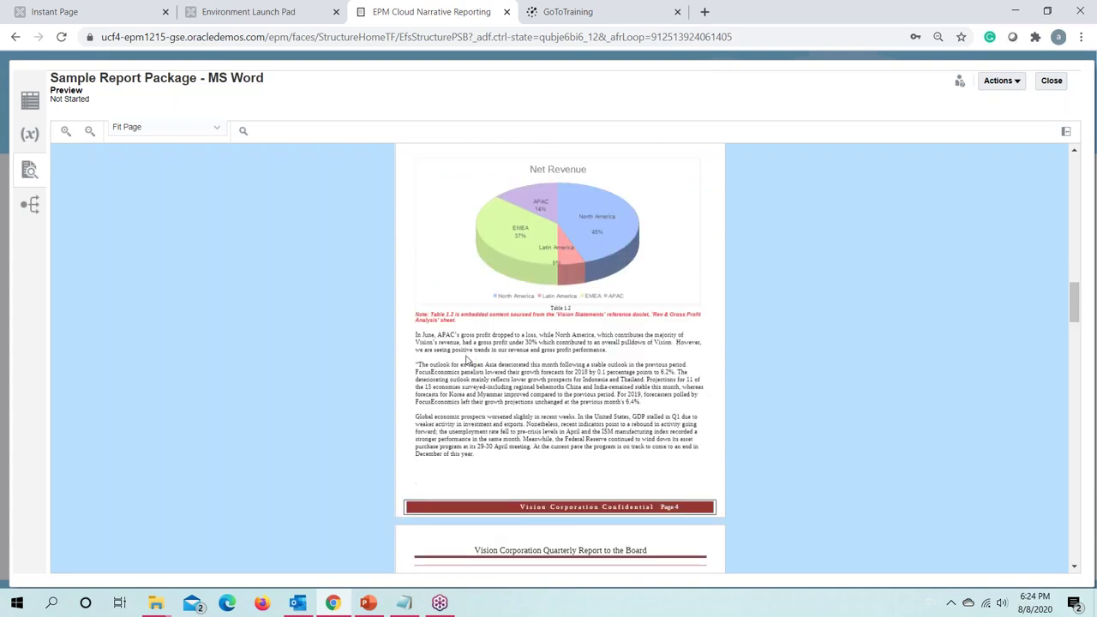
{"action": "scroll", "coordinate": [467, 361], "scroll_direction": "down", "scroll_amount": 4}
{"action": "scroll", "coordinate": [497, 379], "scroll_direction": "down", "scroll_amount": 7}
{"action": "scroll", "coordinate": [560, 357], "scroll_direction": "down", "scroll_amount": 10}
{"action": "scroll", "coordinate": [635, 422], "scroll_direction": "down", "scroll_amount": 11}
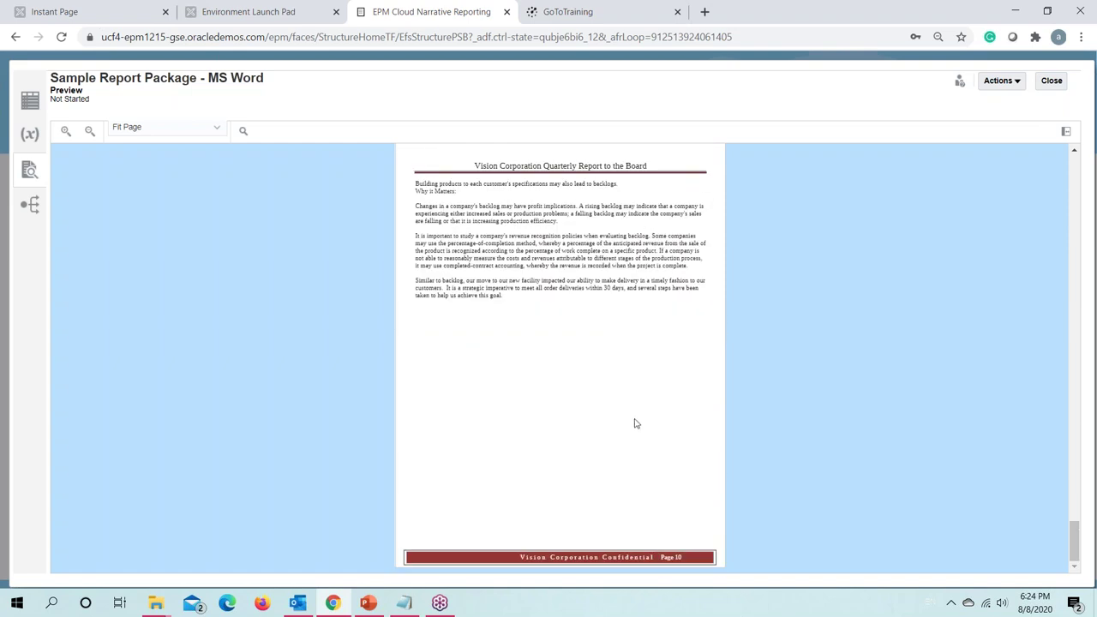
{"action": "scroll", "coordinate": [632, 420], "scroll_direction": "up", "scroll_amount": 12}
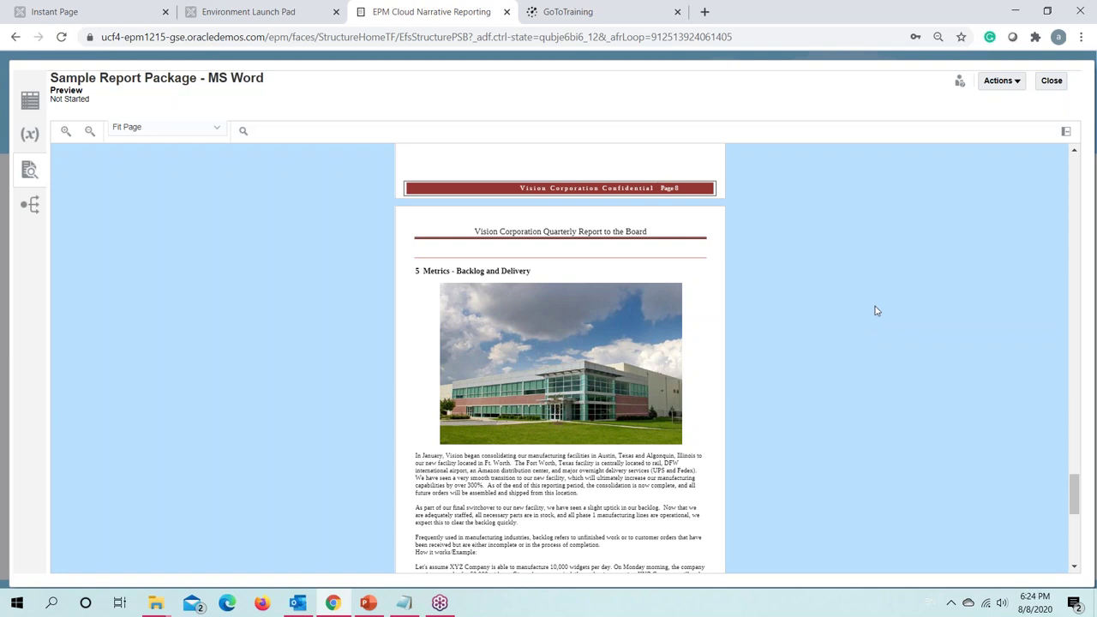
{"action": "left_click", "coordinate": [1058, 86]}
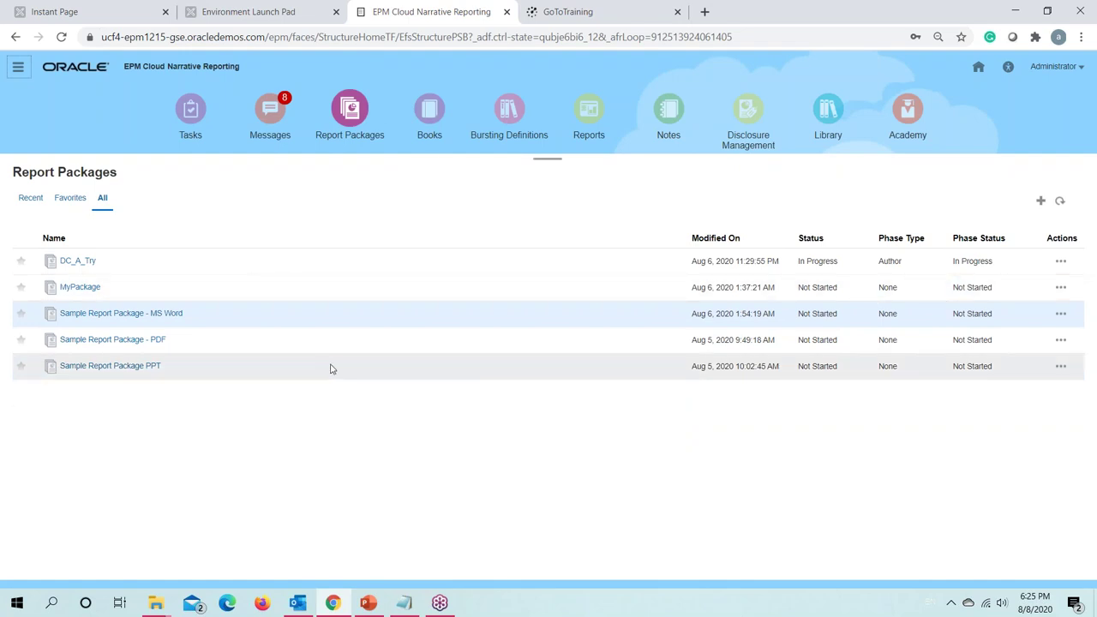
Step: List all available reports and open Sample Report 1, dismissing the notice about the hidden grid
{"action": "left_click", "coordinate": [579, 141]}
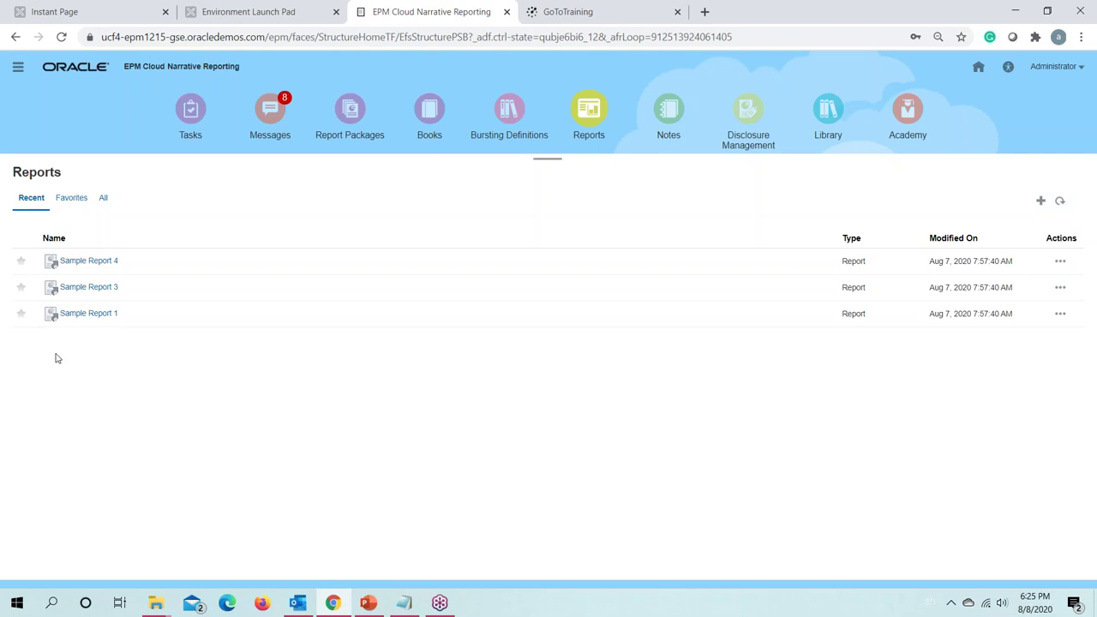
{"action": "left_click", "coordinate": [103, 198]}
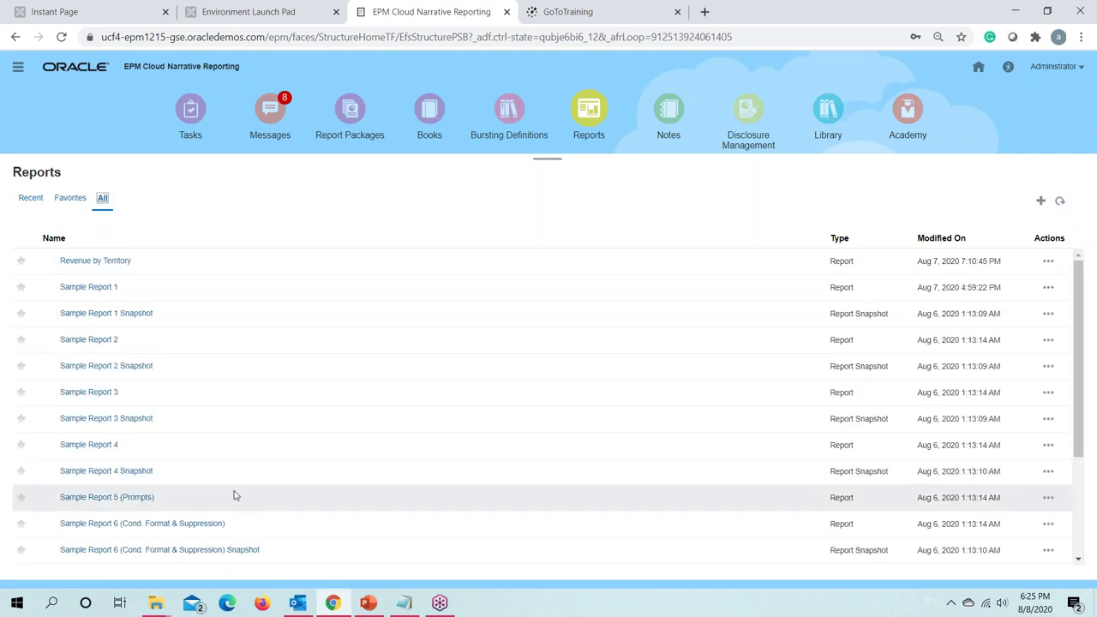
{"action": "left_click", "coordinate": [89, 289]}
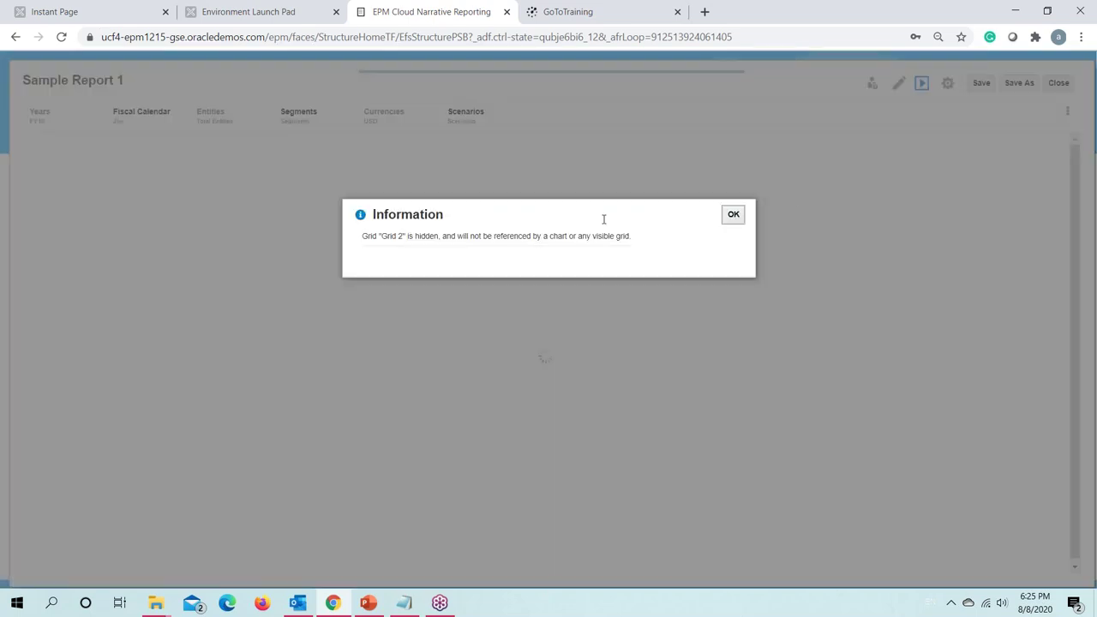
{"action": "left_click", "coordinate": [733, 215]}
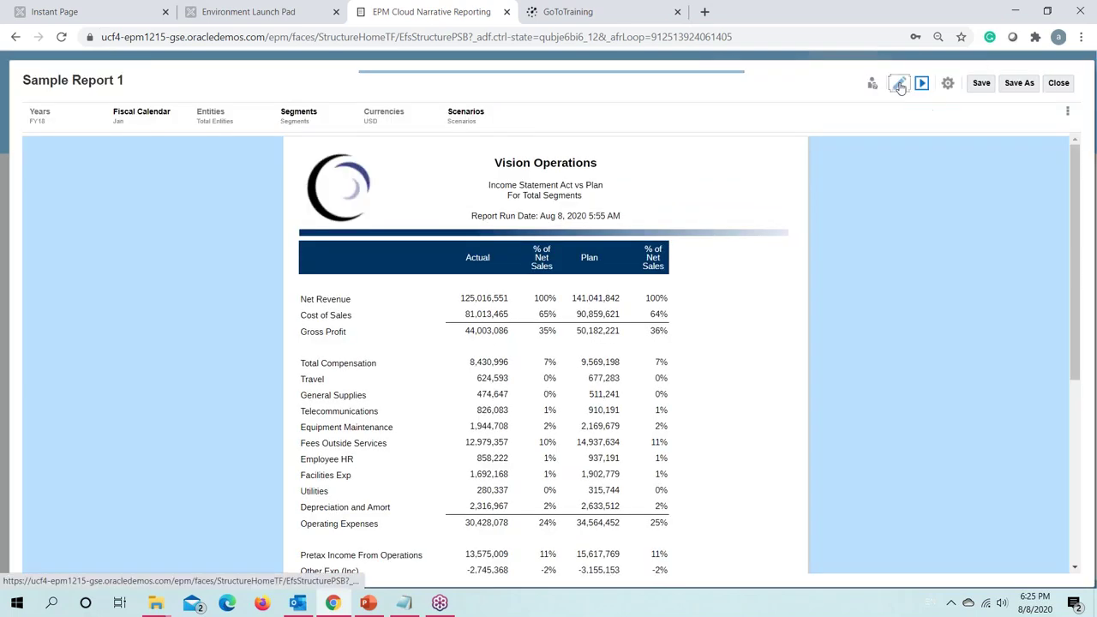
Step: Open Sample Report 1 for editing and insert a new empty grid below the note box
{"action": "left_click", "coordinate": [898, 84]}
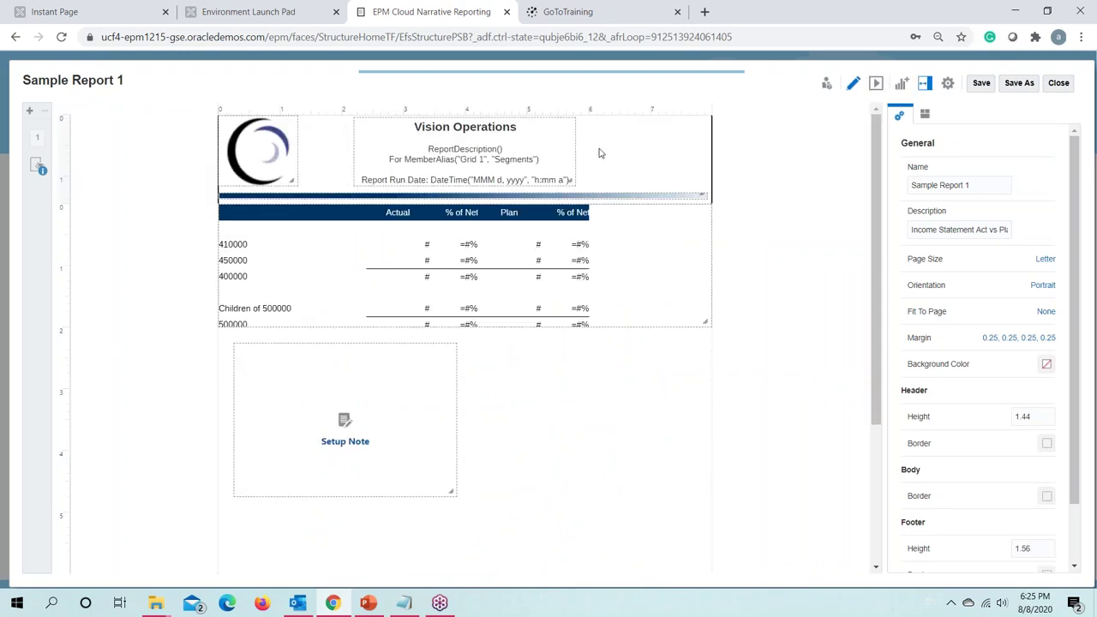
{"action": "left_click", "coordinate": [653, 248]}
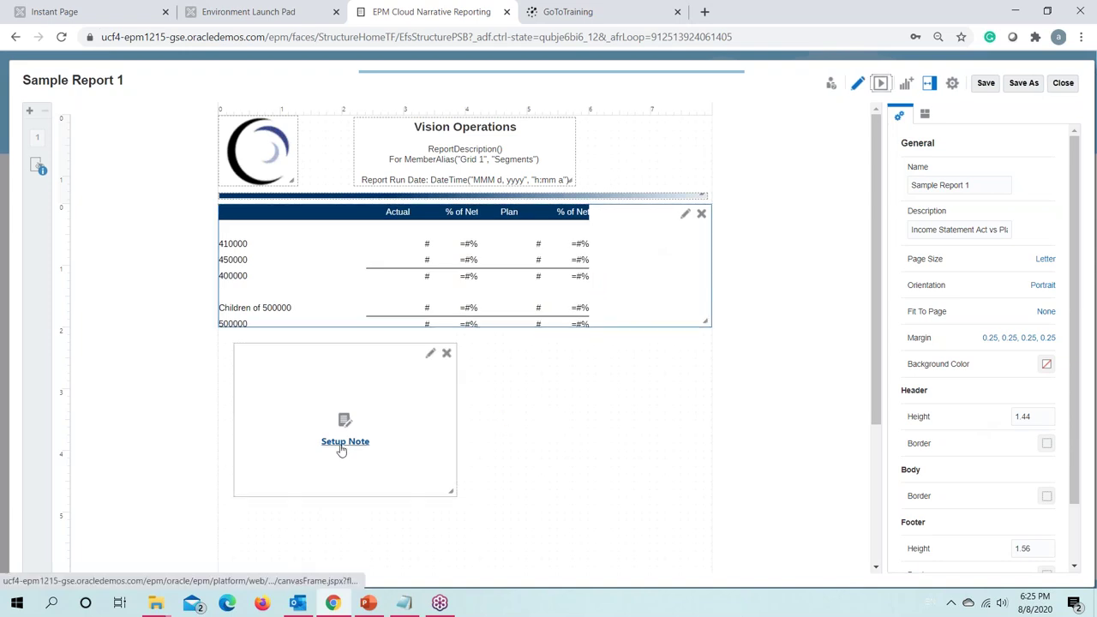
{"action": "left_click", "coordinate": [907, 85]}
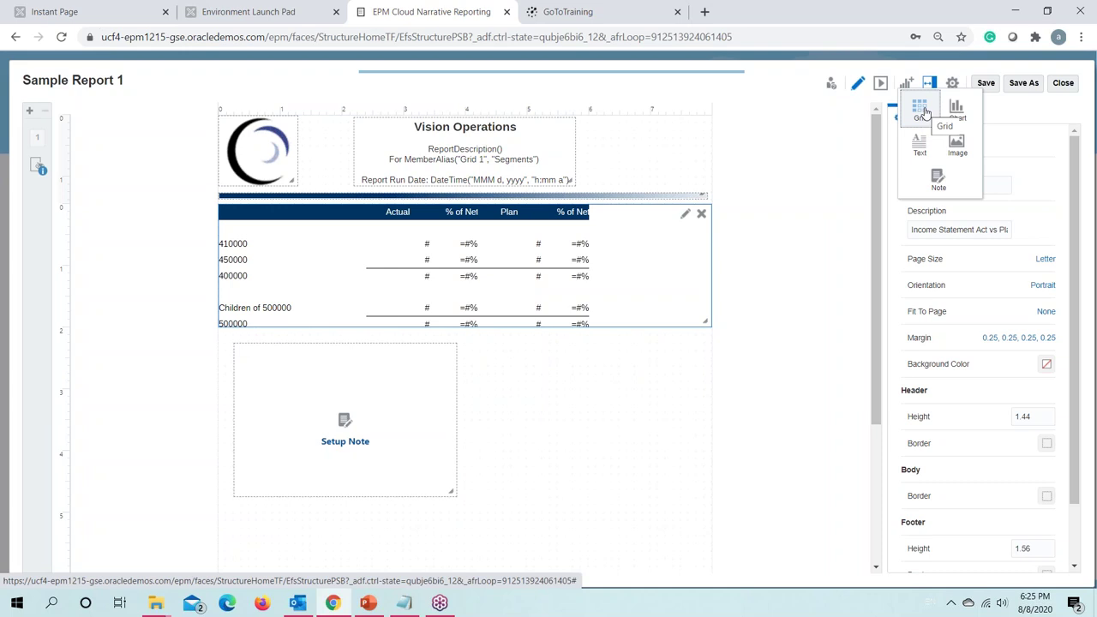
{"action": "left_click", "coordinate": [480, 487]}
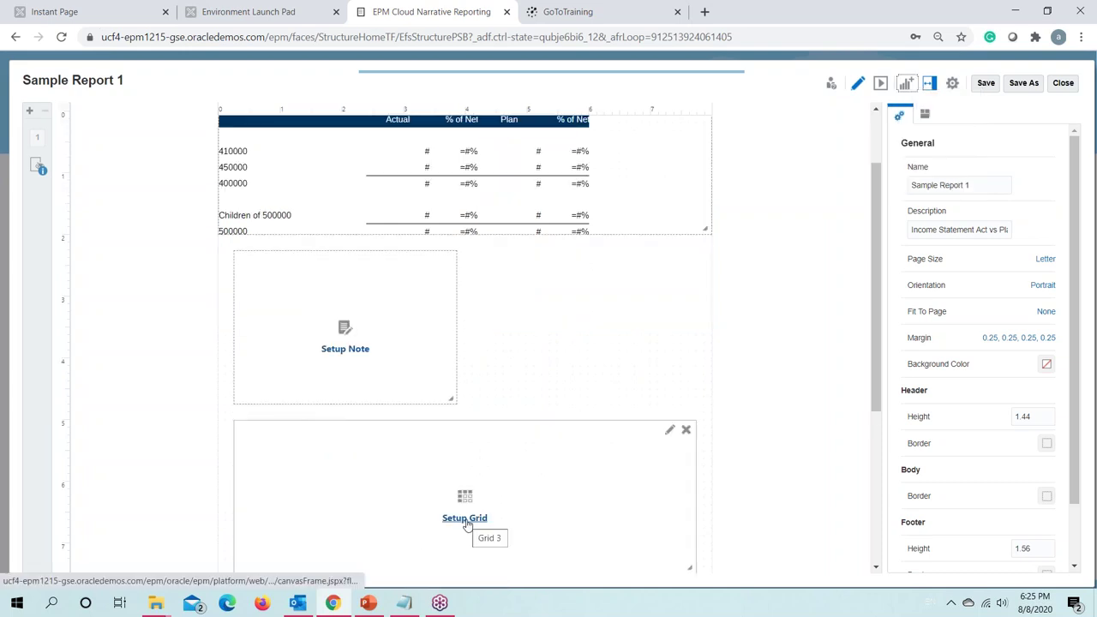
{"action": "scroll", "coordinate": [548, 335], "scroll_direction": "up", "scroll_amount": 1}
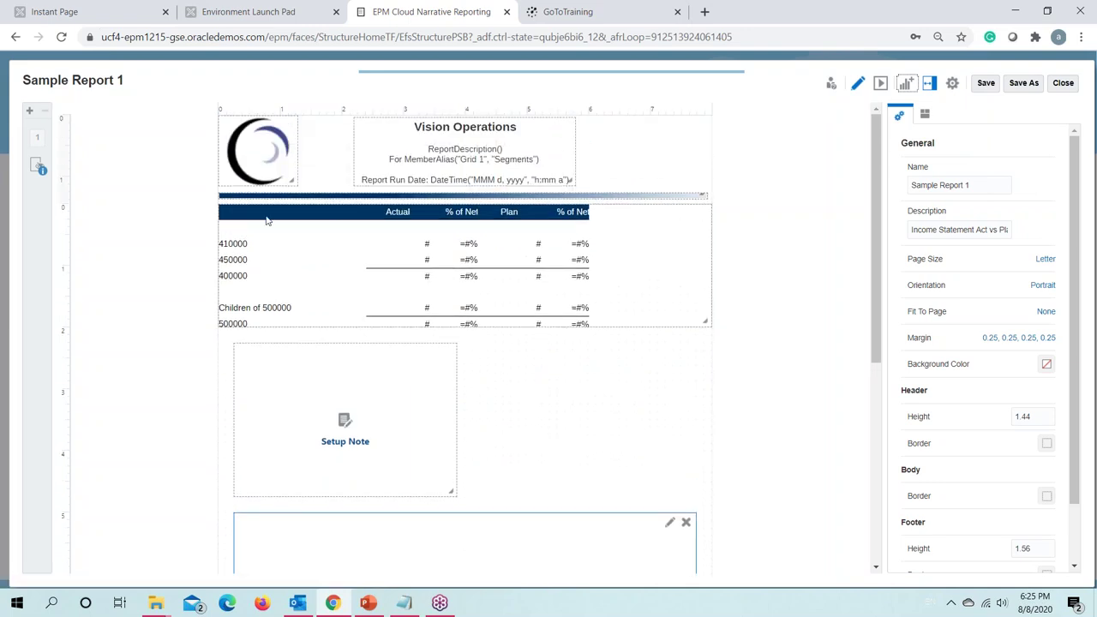
Step: Edit Grid 1's layout by moving the Entities dimension from the POV to the columns beside Scenarios
{"action": "left_click", "coordinate": [687, 218]}
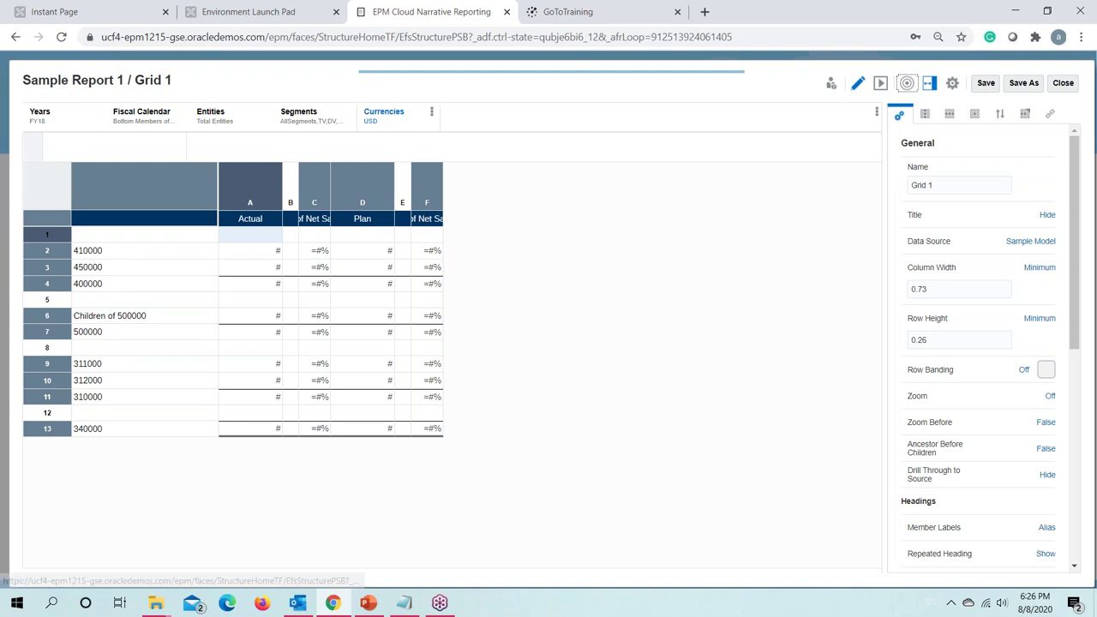
{"action": "left_click", "coordinate": [464, 120]}
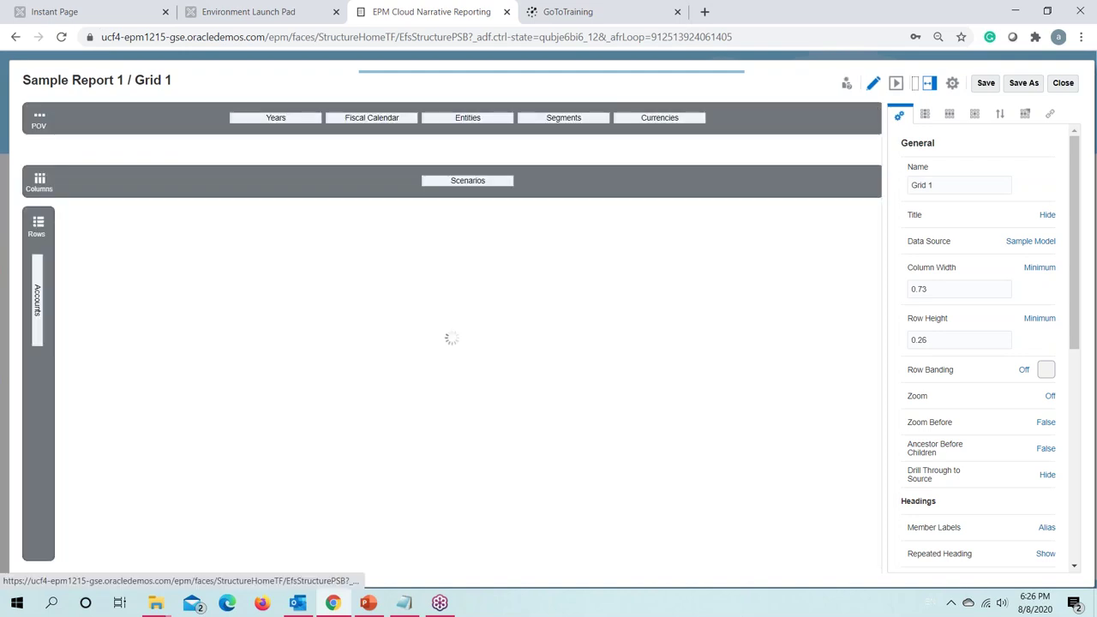
{"action": "left_click_drag", "start_coordinate": [464, 120], "coordinate": [568, 180]}
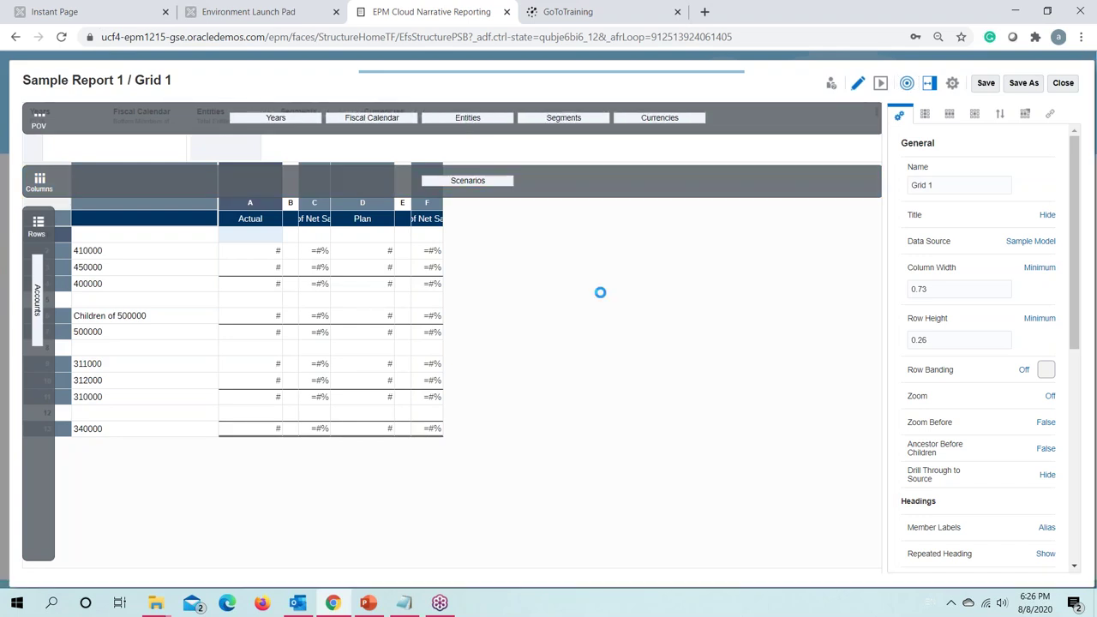
{"action": "left_click_drag", "start_coordinate": [476, 119], "coordinate": [523, 182]}
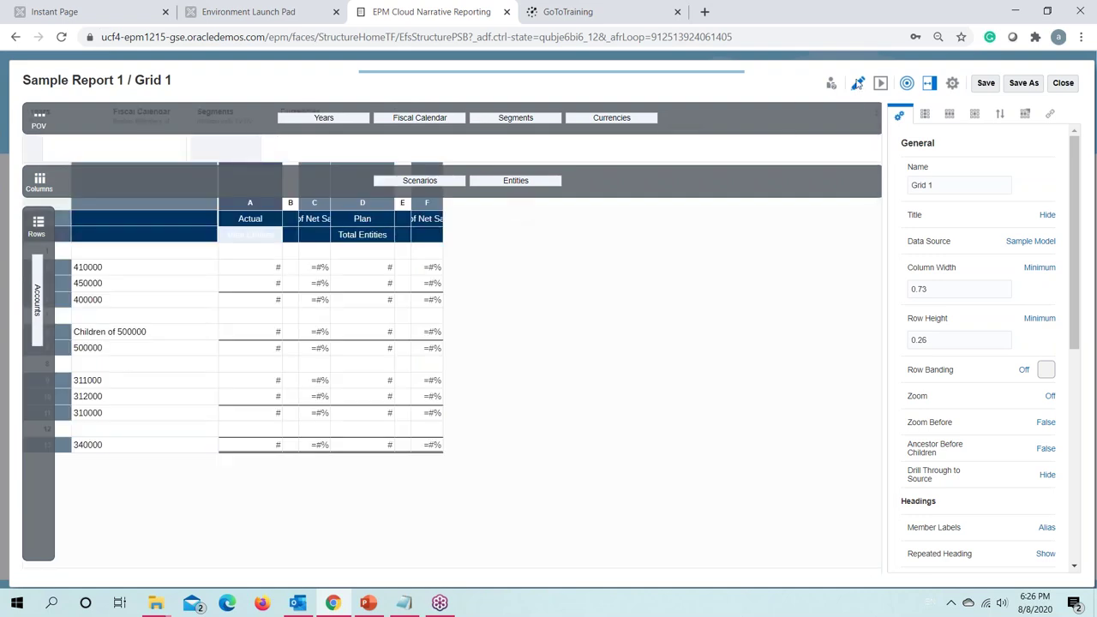
{"action": "left_click", "coordinate": [907, 83]}
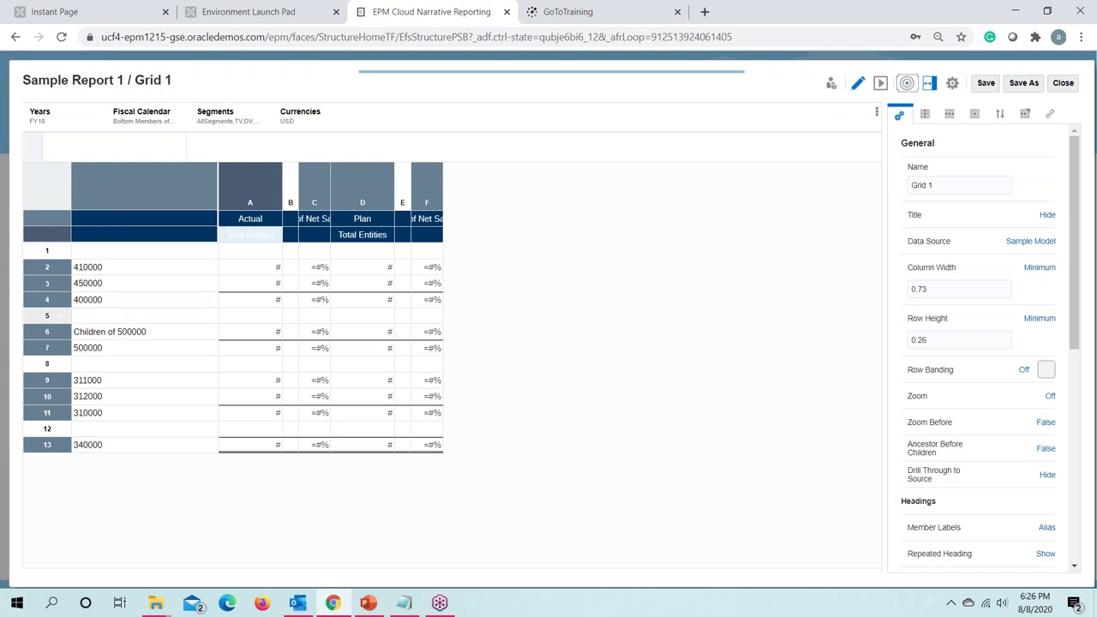
{"action": "left_click", "coordinate": [257, 249]}
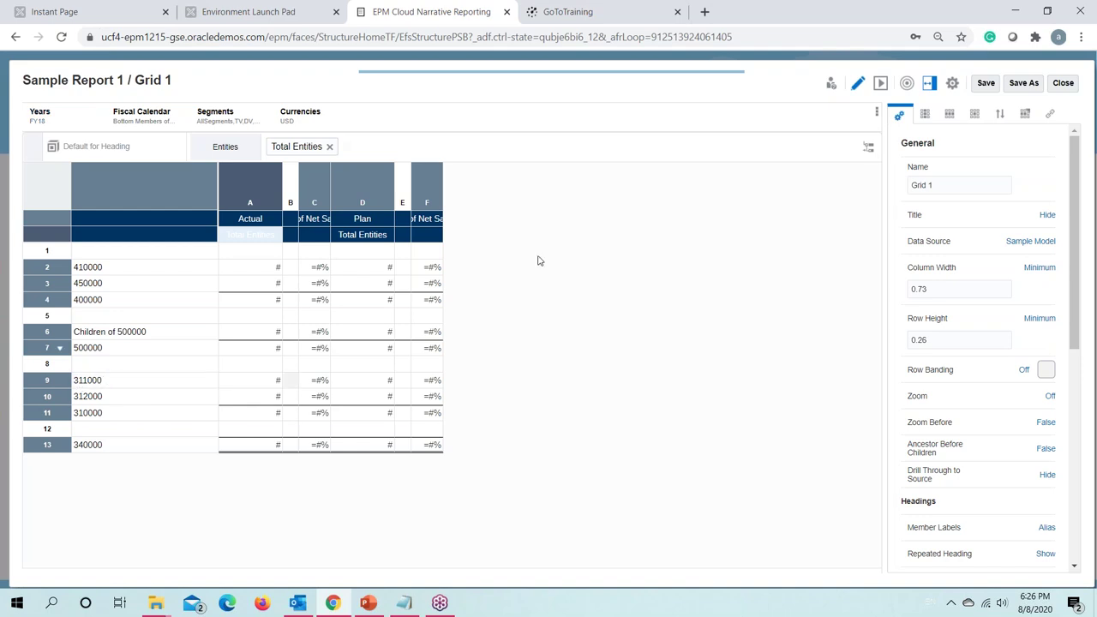
Step: Leave Grid 1 and close Sample Report 1 without saving the changes
{"action": "left_click", "coordinate": [1068, 84]}
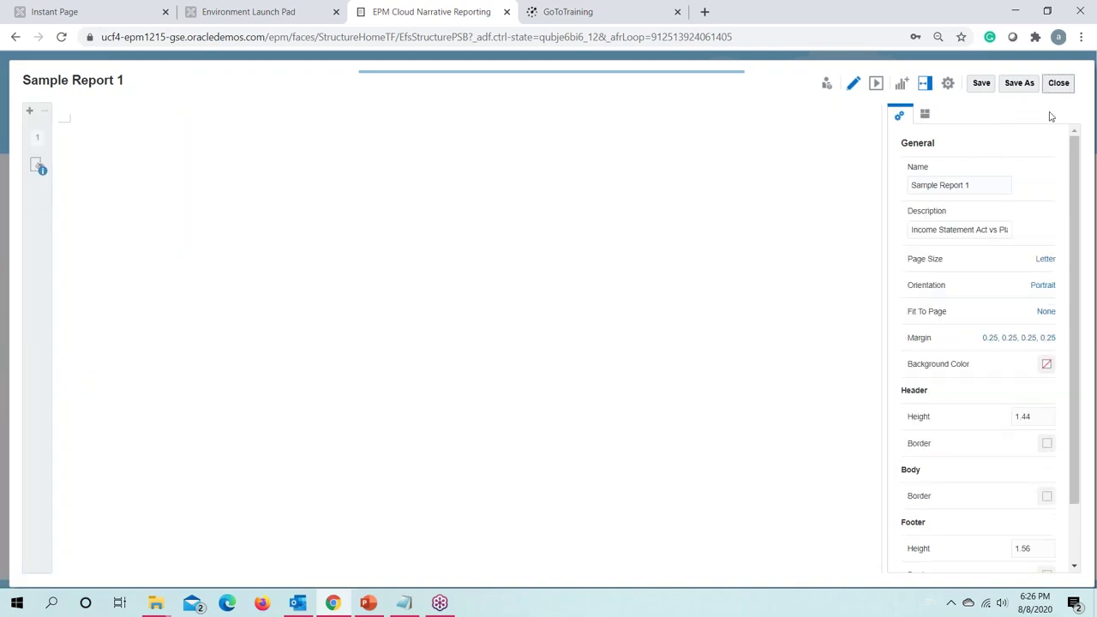
{"action": "left_click", "coordinate": [1065, 86]}
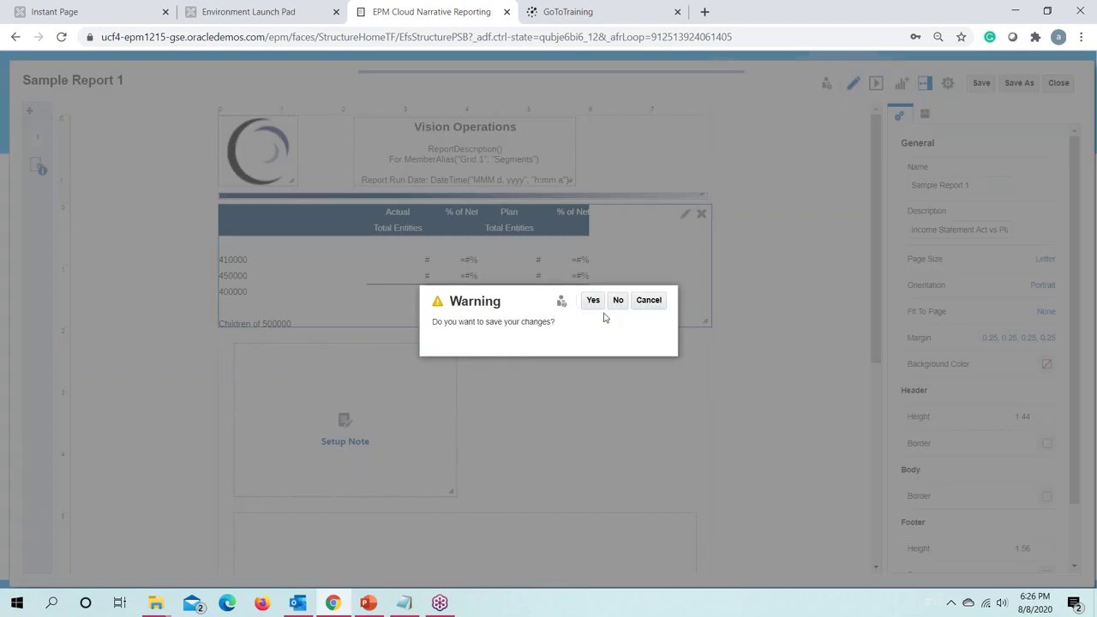
{"action": "left_click", "coordinate": [617, 301]}
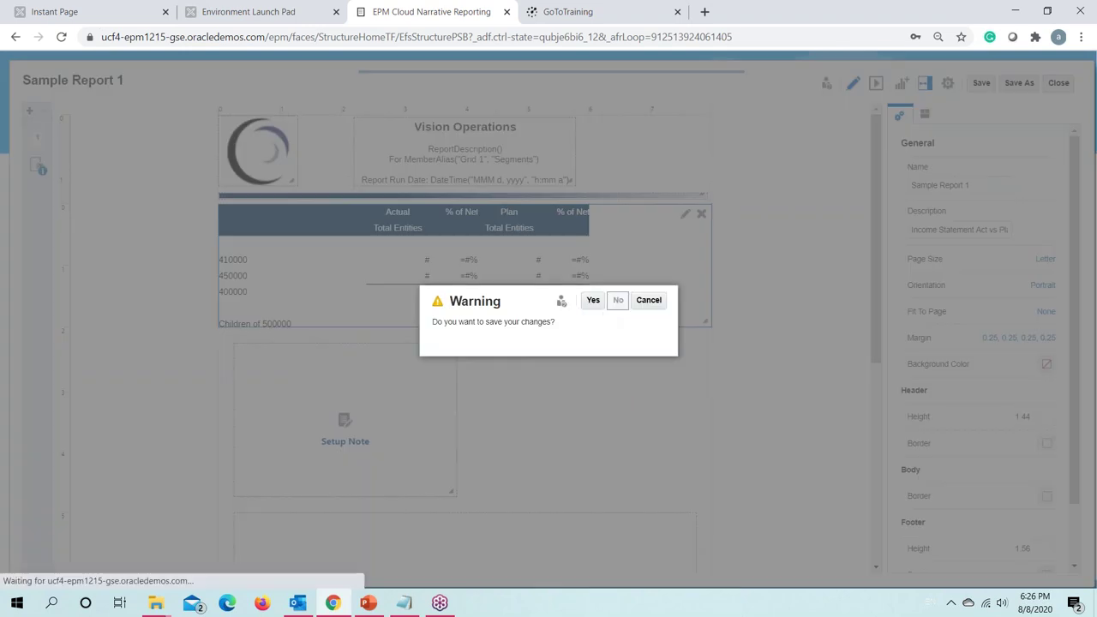
Step: Open Sample Report 7 (Zoom and Drill) and expand the Net Revenue row
{"action": "scroll", "coordinate": [191, 480], "scroll_direction": "down", "scroll_amount": 2}
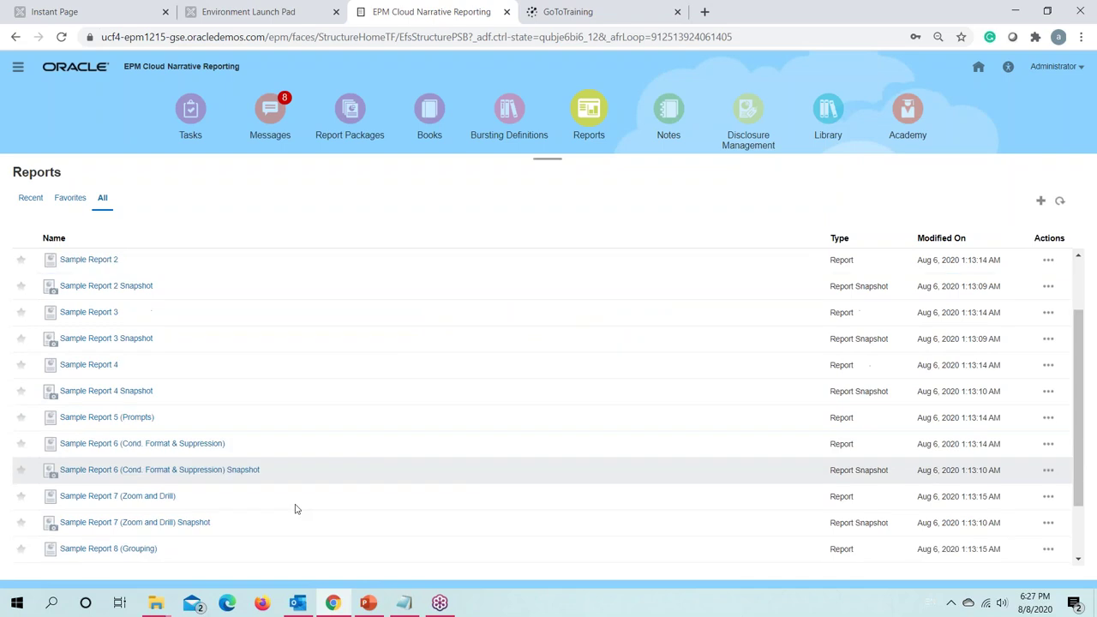
{"action": "left_click", "coordinate": [129, 497]}
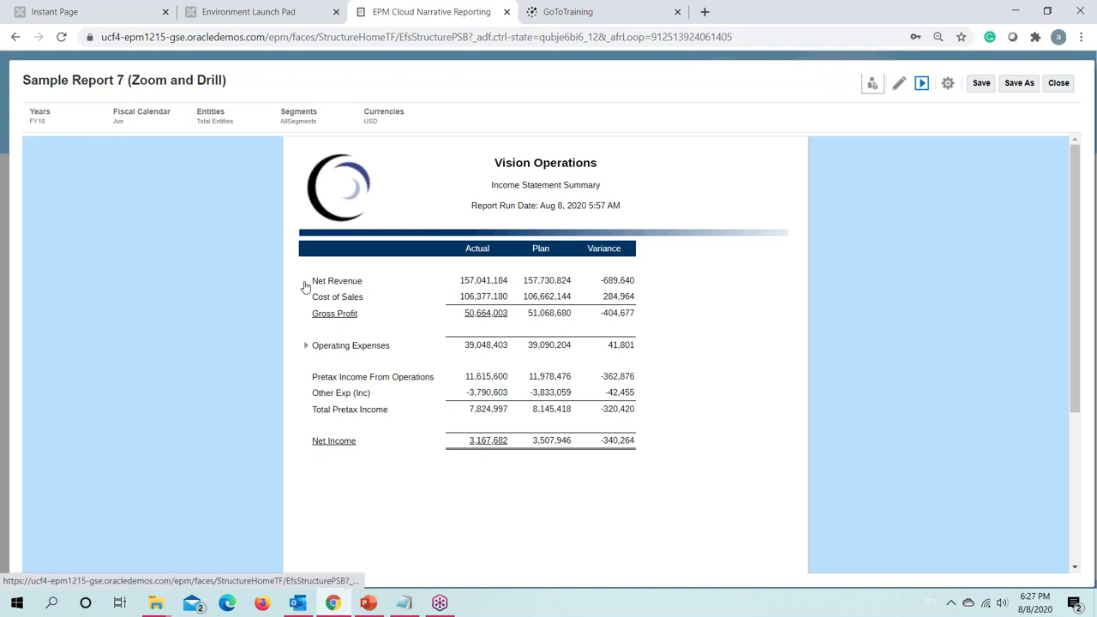
{"action": "left_click", "coordinate": [306, 281]}
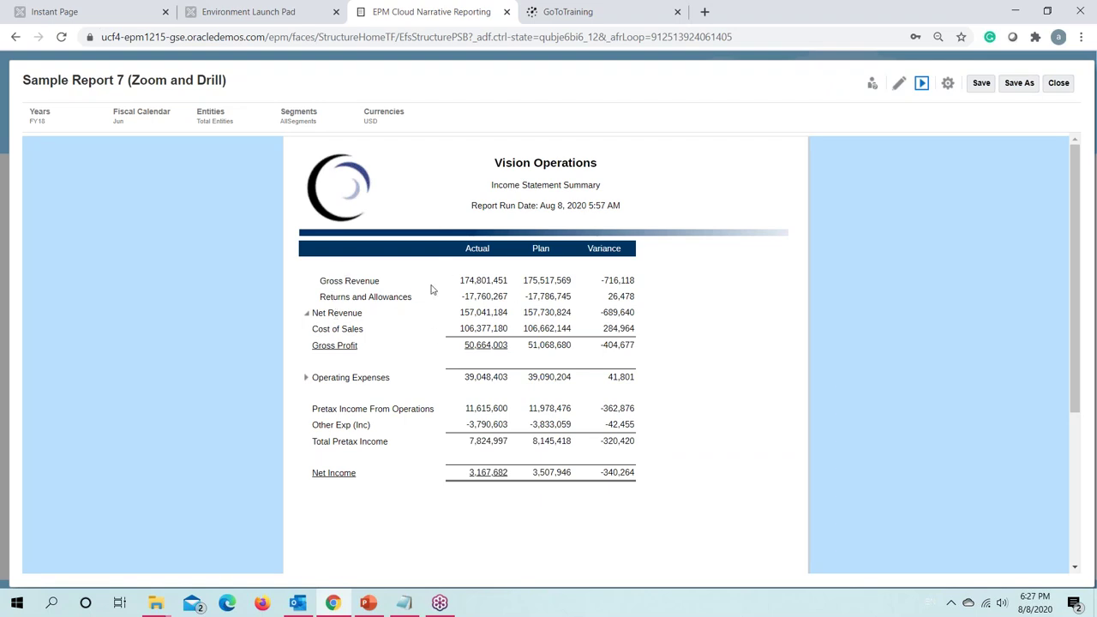
Step: Expand the Operating Expenses and Total Compensation rows of the income statement and close Sample Report 7
{"action": "left_click", "coordinate": [306, 377]}
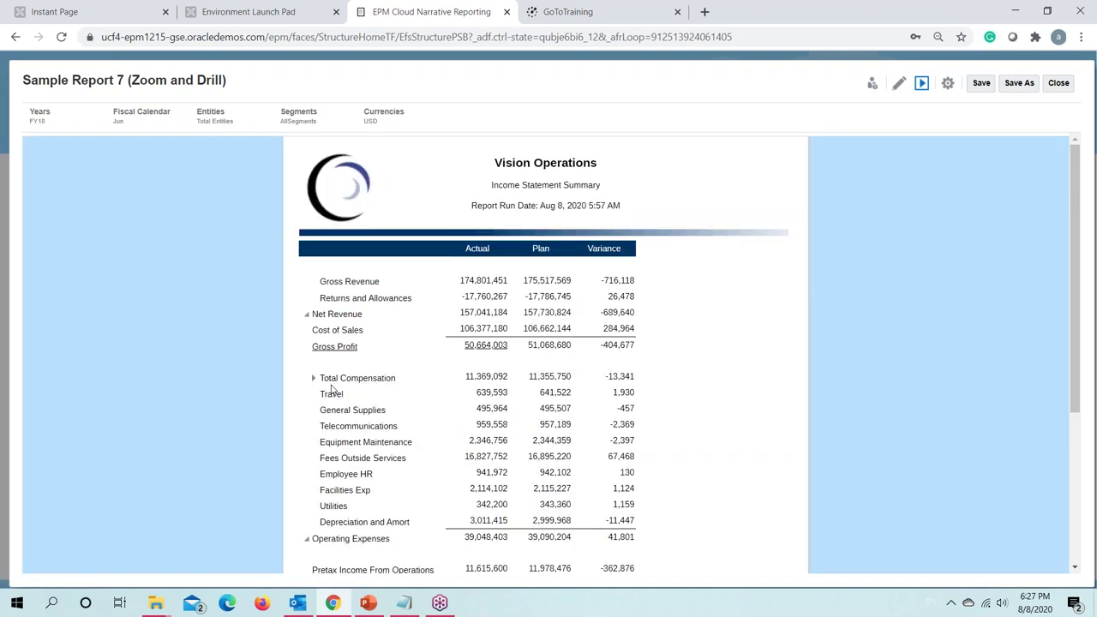
{"action": "scroll", "coordinate": [368, 466], "scroll_direction": "down", "scroll_amount": 3}
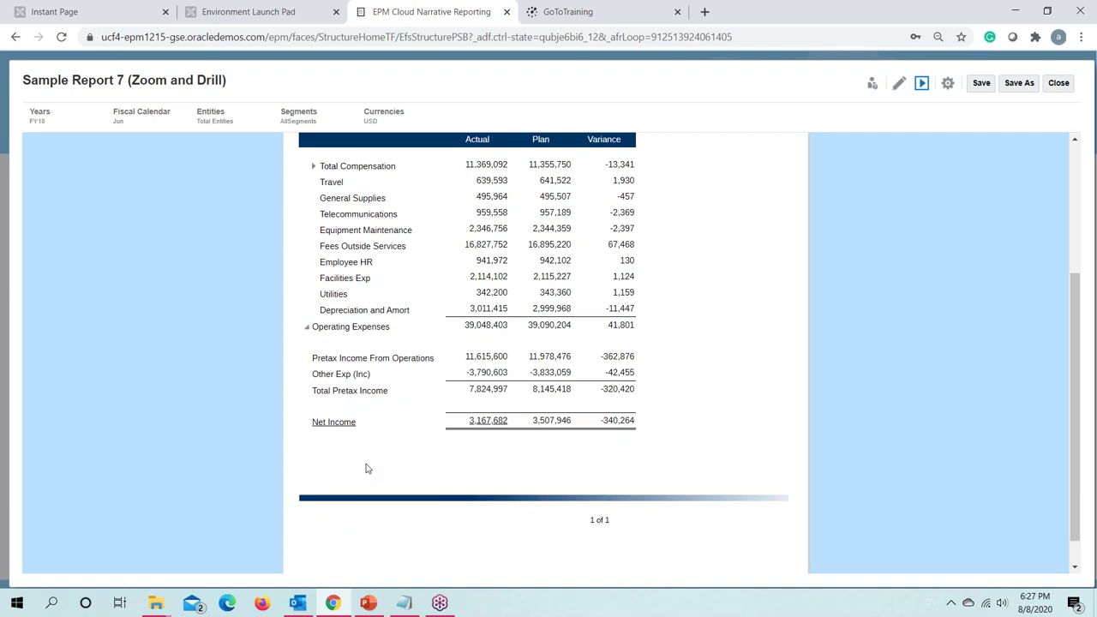
{"action": "scroll", "coordinate": [409, 335], "scroll_direction": "up", "scroll_amount": 1}
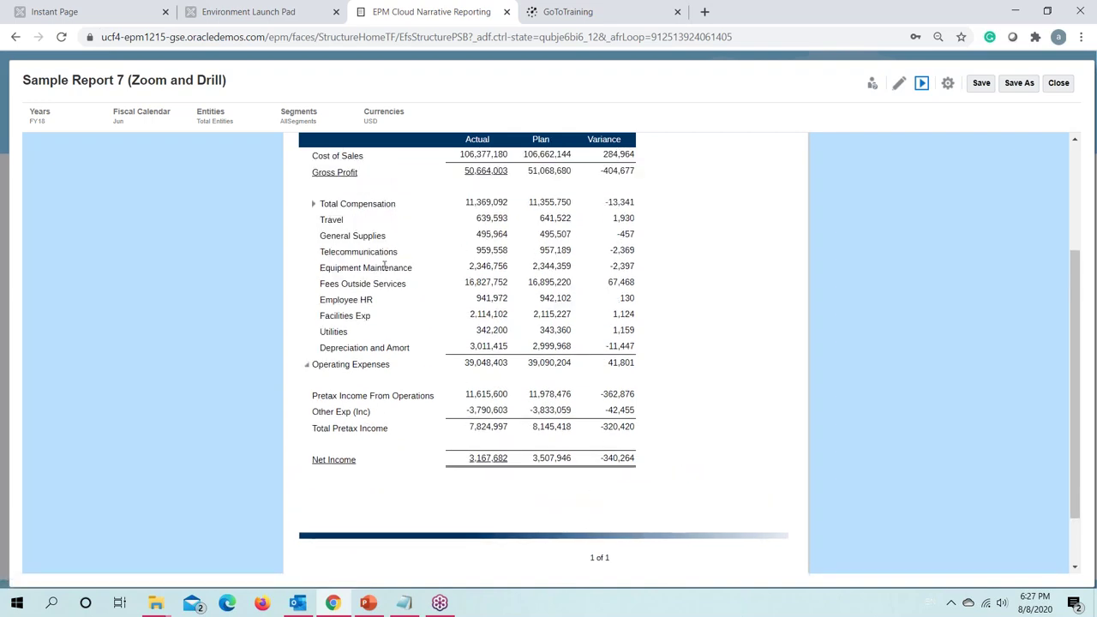
{"action": "left_click", "coordinate": [314, 203]}
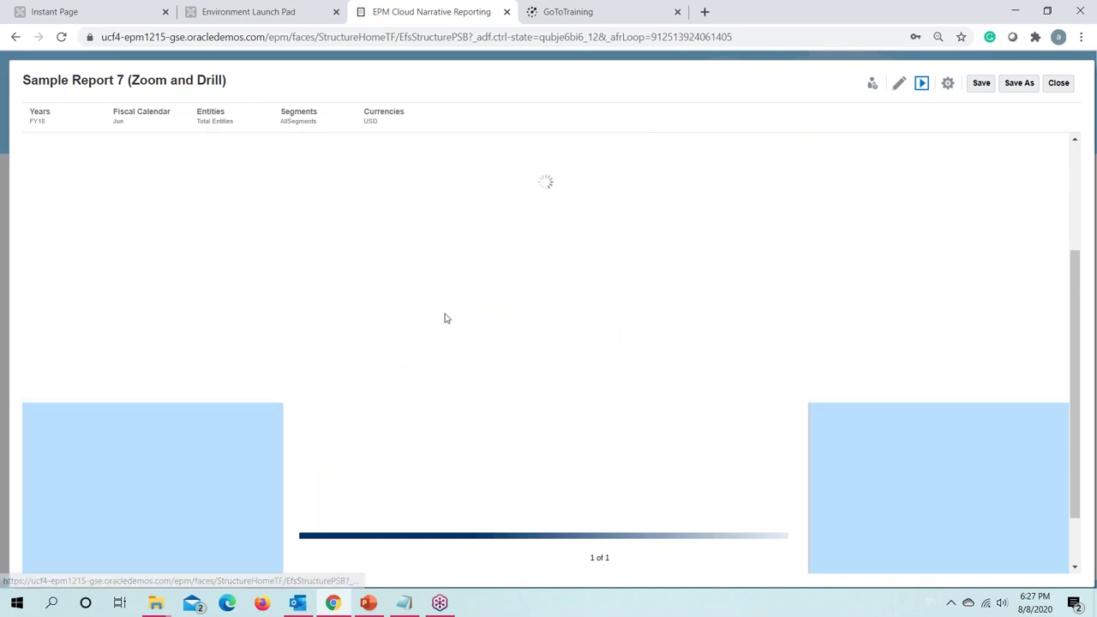
{"action": "scroll", "coordinate": [609, 306], "scroll_direction": "down", "scroll_amount": 2}
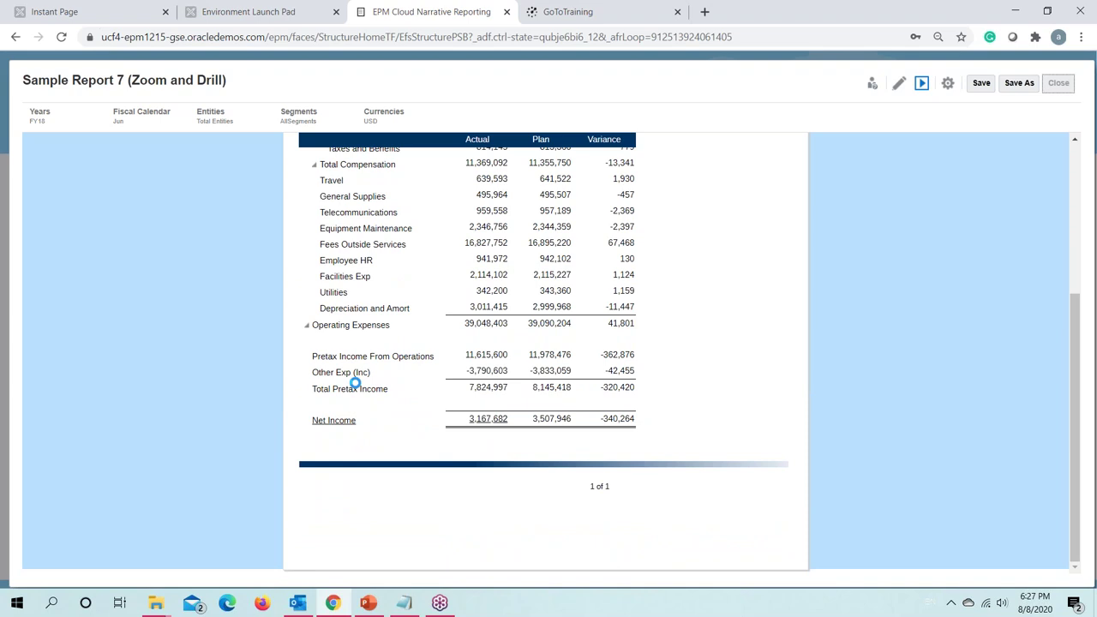
Step: Open Sample Report 8 (Grouping) and review its Net Revenue rows grouped by region and segment
{"action": "scroll", "coordinate": [203, 455], "scroll_direction": "down", "scroll_amount": 5}
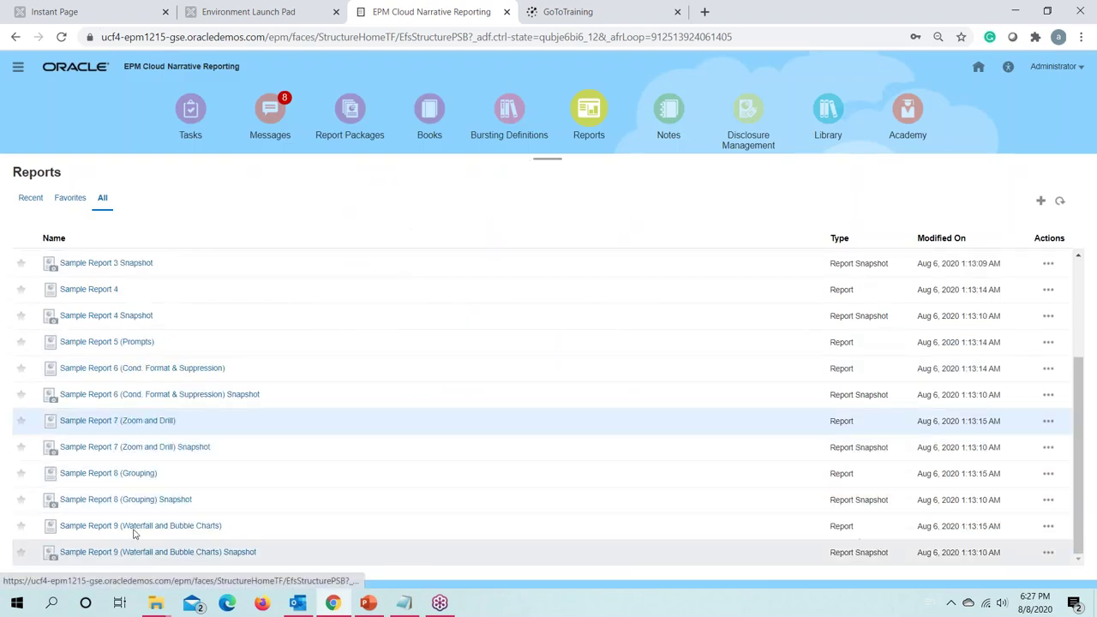
{"action": "left_click", "coordinate": [122, 475]}
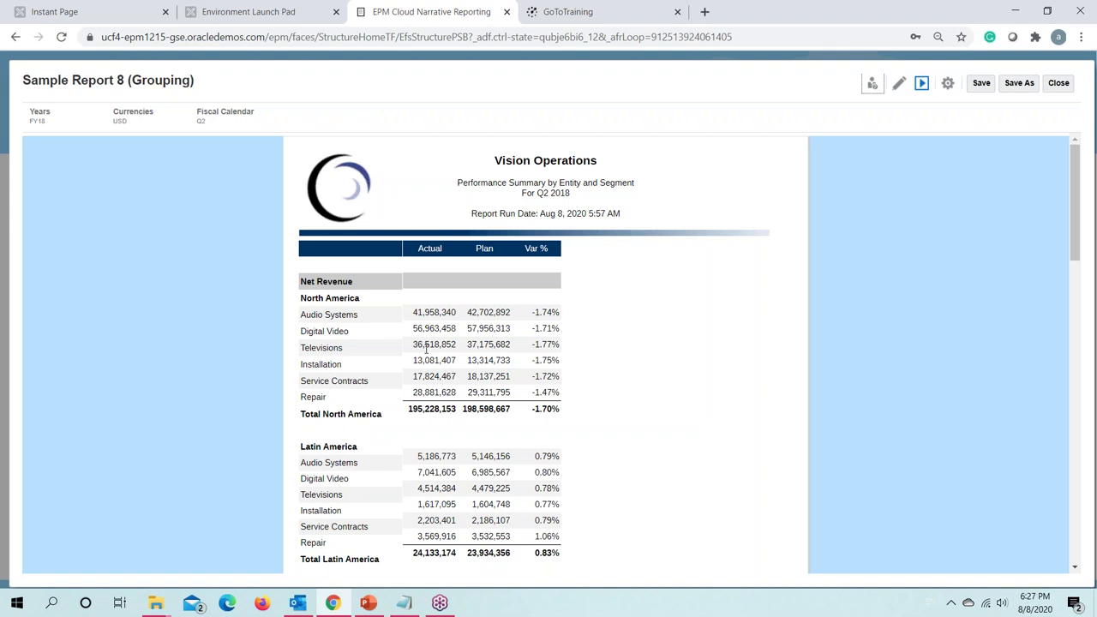
{"action": "scroll", "coordinate": [414, 381], "scroll_direction": "down", "scroll_amount": 3}
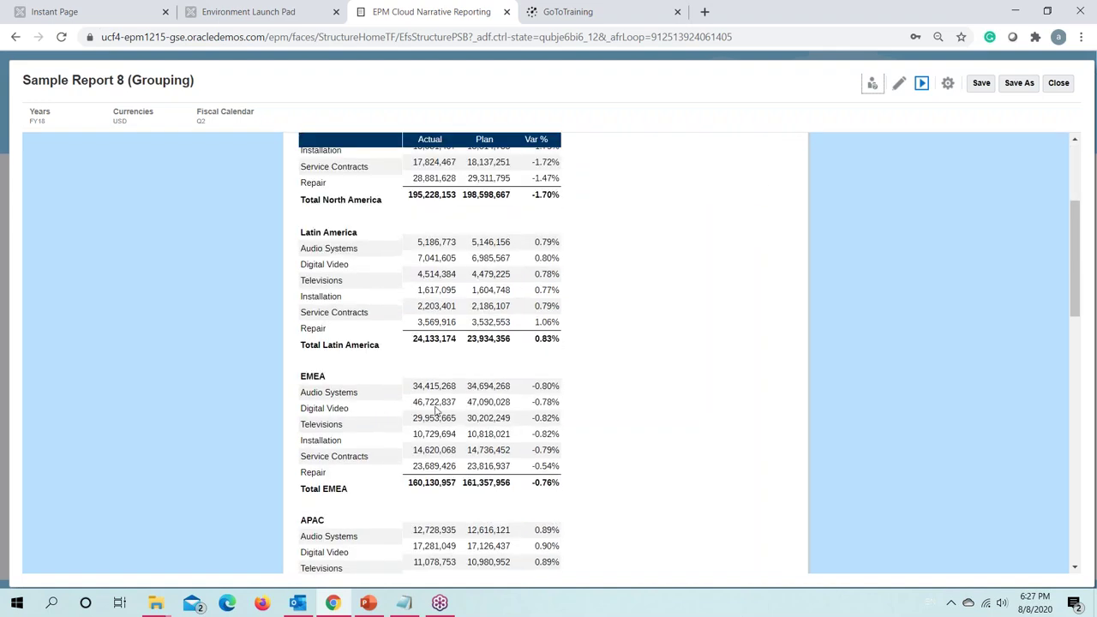
{"action": "scroll", "coordinate": [435, 412], "scroll_direction": "up", "scroll_amount": 3}
Step: Open Sample Report 8's Grid 1 for editing and inspect the Segments and Accounts member selections in row 4
{"action": "left_click", "coordinate": [898, 83]}
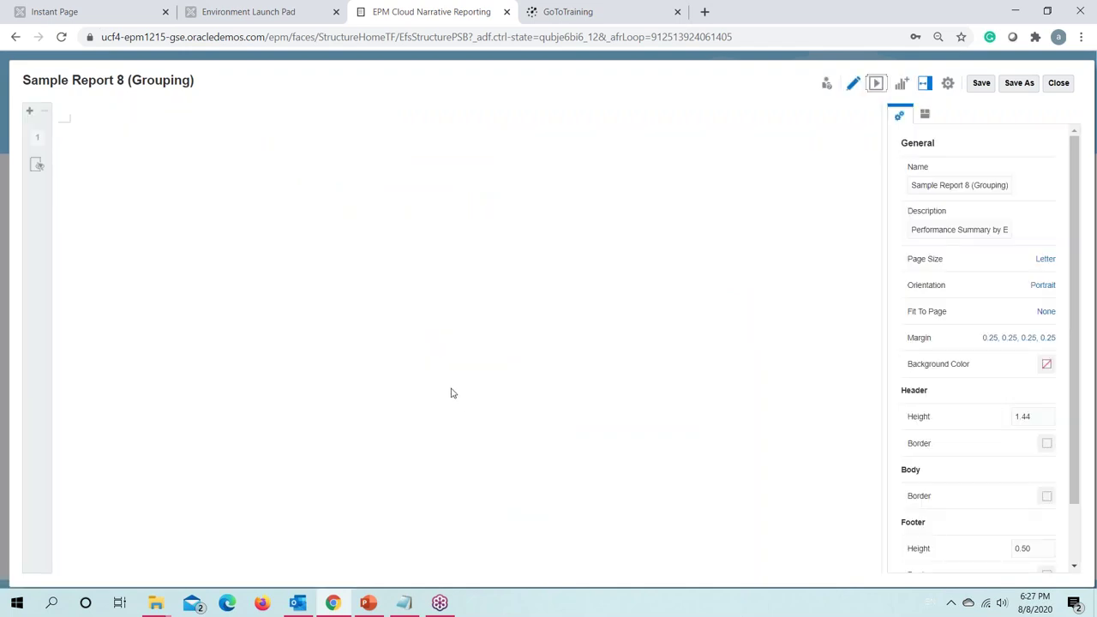
{"action": "left_click", "coordinate": [652, 218]}
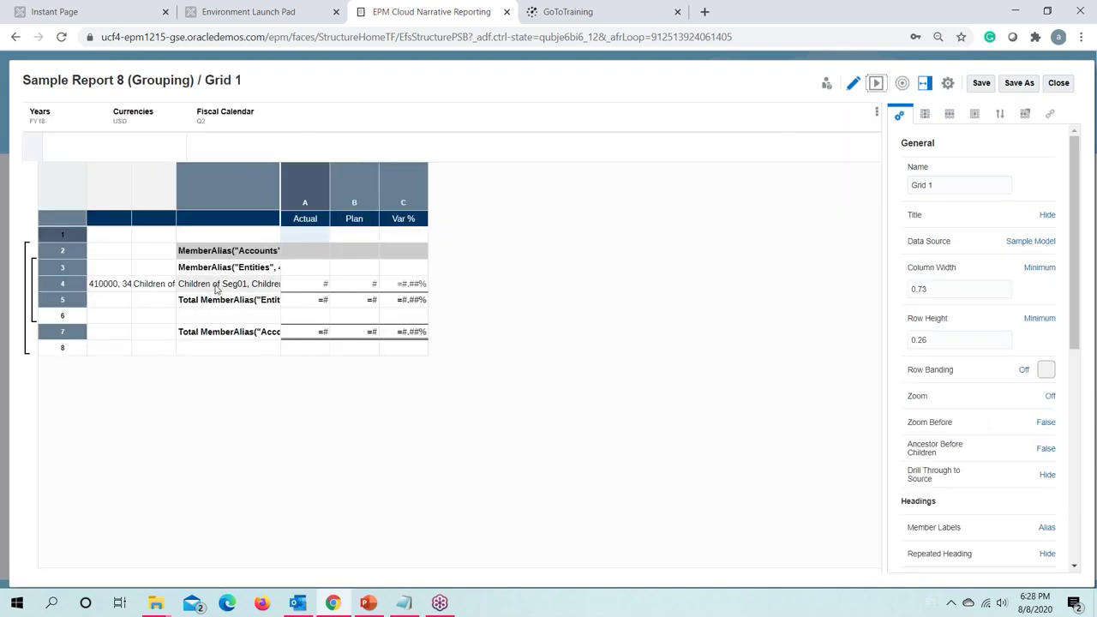
{"action": "left_click", "coordinate": [216, 289]}
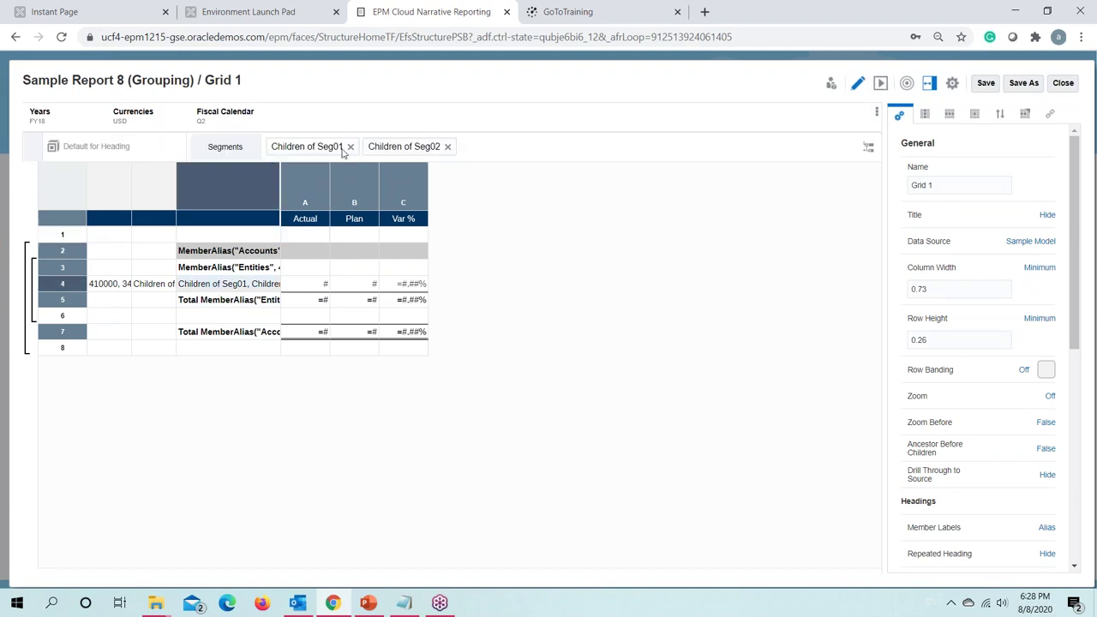
{"action": "left_click", "coordinate": [116, 289]}
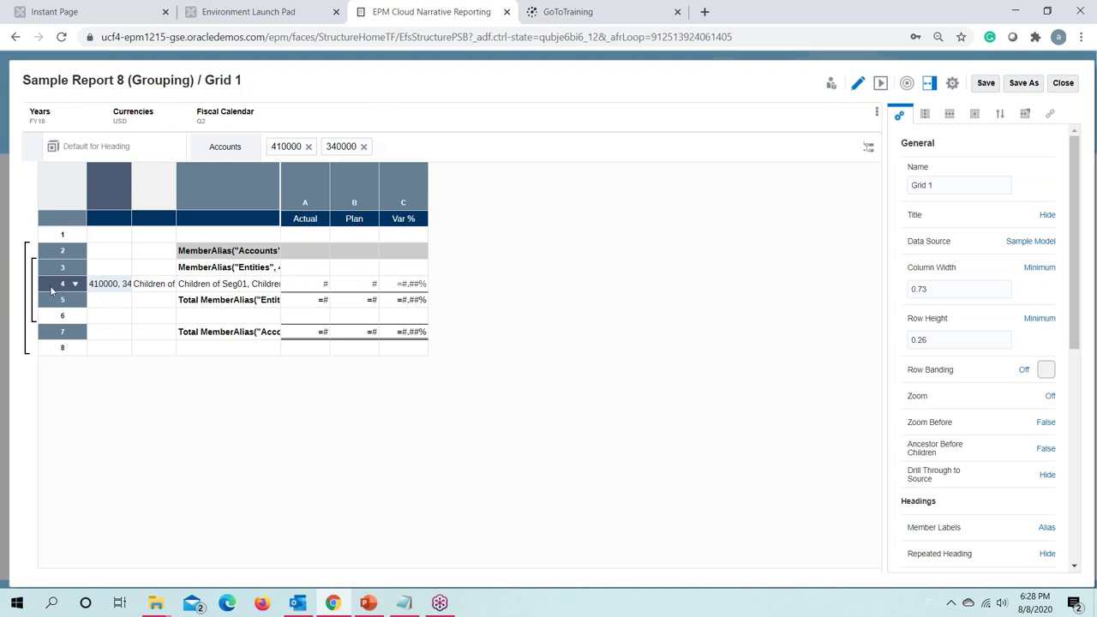
{"action": "left_click", "coordinate": [49, 288]}
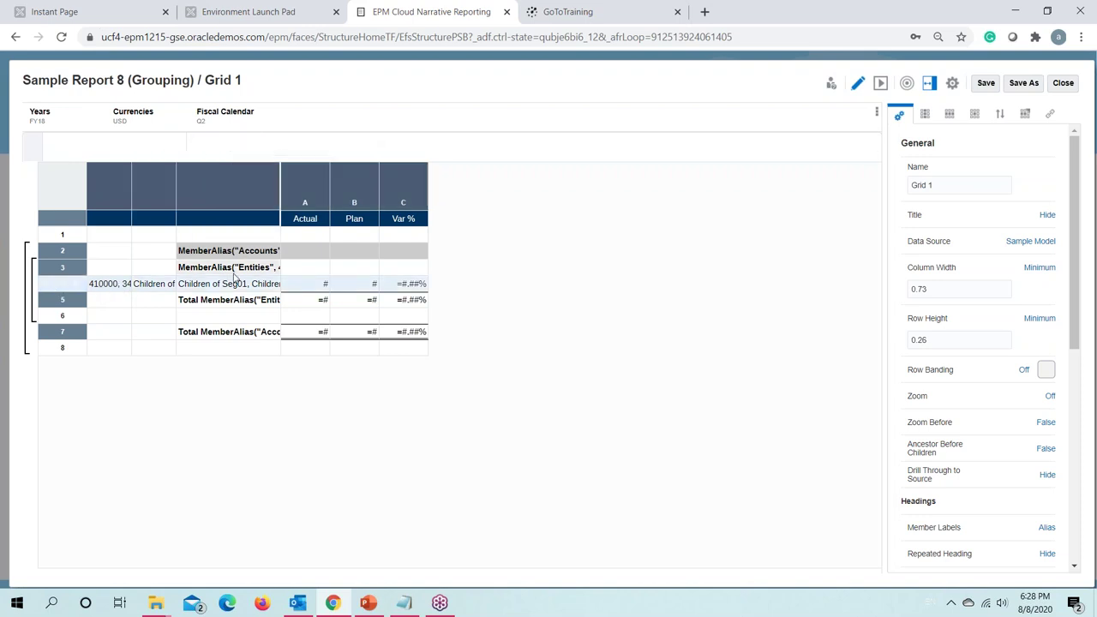
Step: Preview Grid 1's grouped rows, and close both the grid and Sample Report 8
{"action": "left_click", "coordinate": [880, 83]}
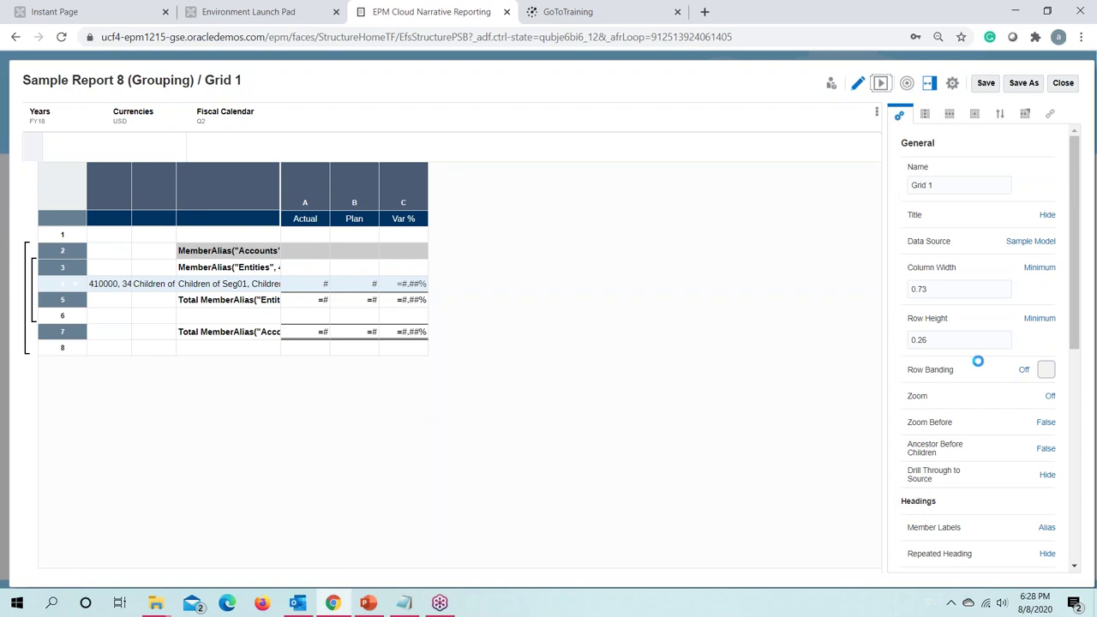
{"action": "left_click", "coordinate": [881, 85]}
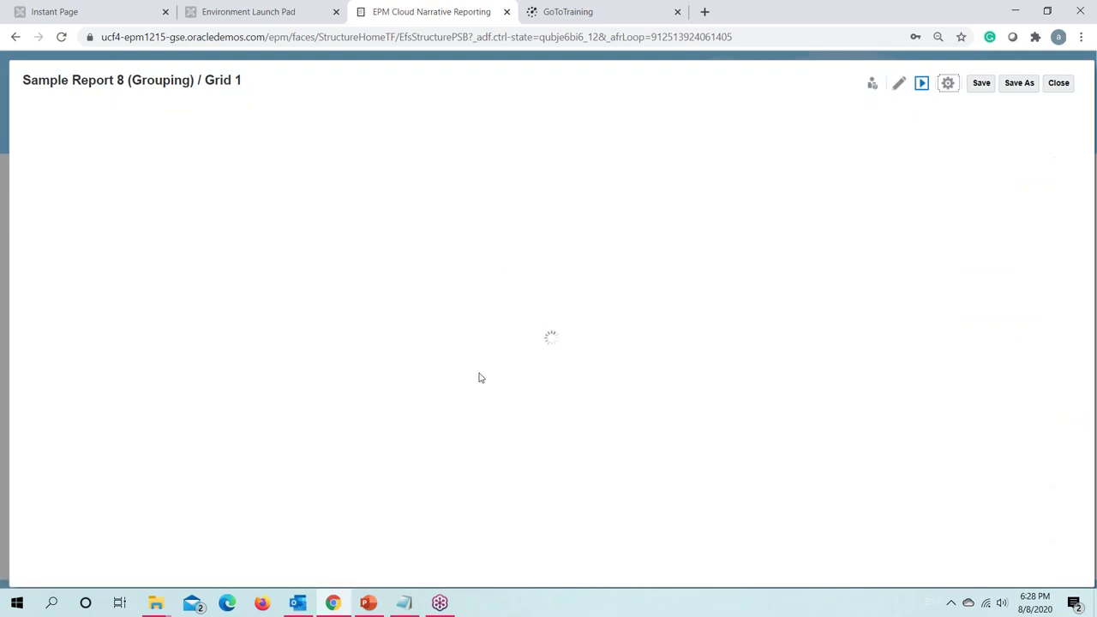
{"action": "scroll", "coordinate": [93, 318], "scroll_direction": "down", "scroll_amount": 9}
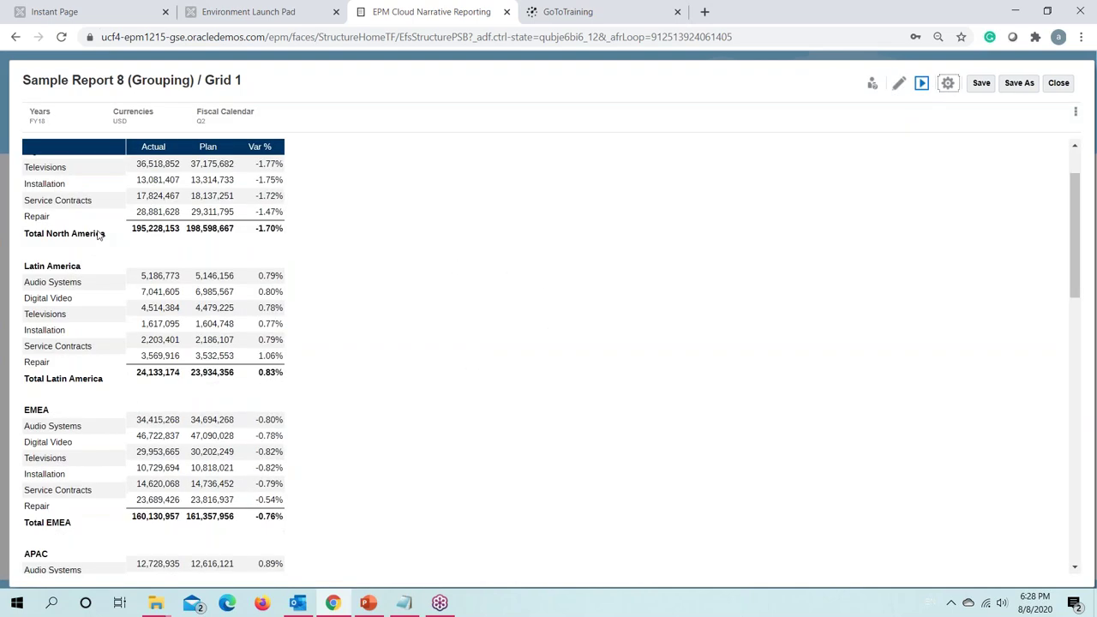
{"action": "scroll", "coordinate": [93, 318], "scroll_direction": "up", "scroll_amount": 5}
{"action": "left_click", "coordinate": [1060, 83]}
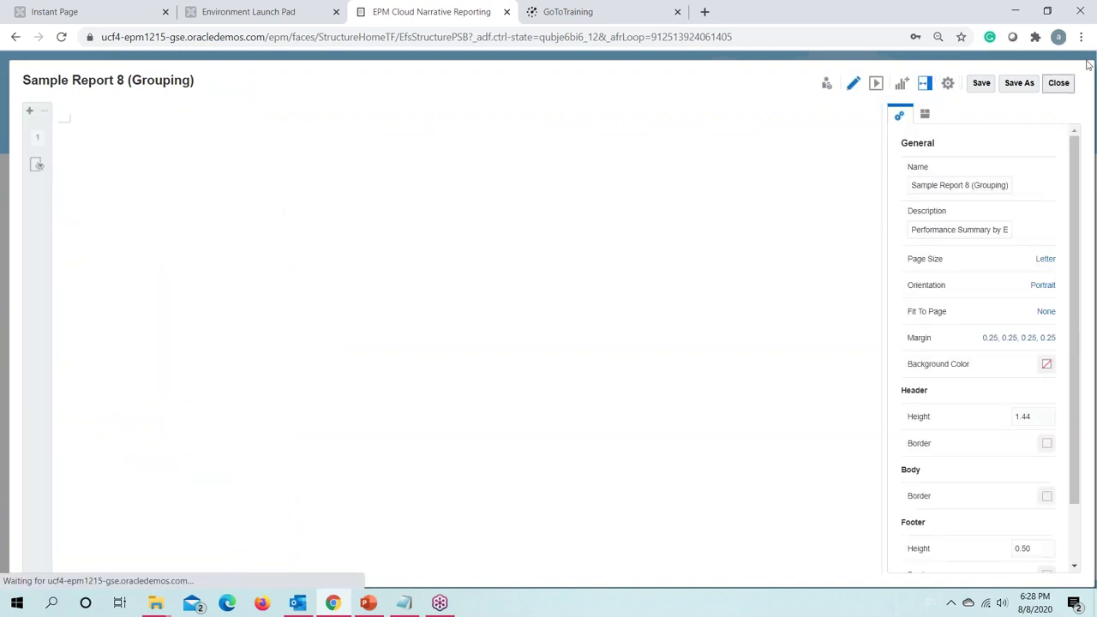
{"action": "left_click", "coordinate": [1058, 83]}
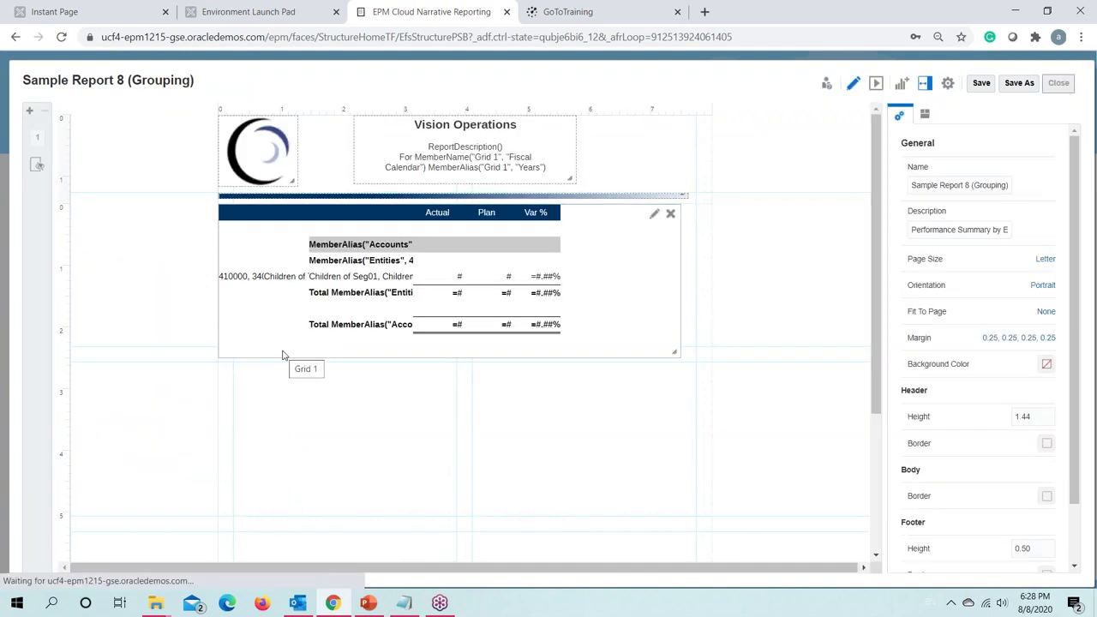
Step: Open Sample Report 9 (Waterfall and Bubble Charts), view the Income Statement and Revenue Actual vs Plan charts, and close the report
{"action": "scroll", "coordinate": [145, 361], "scroll_direction": "down", "scroll_amount": 1}
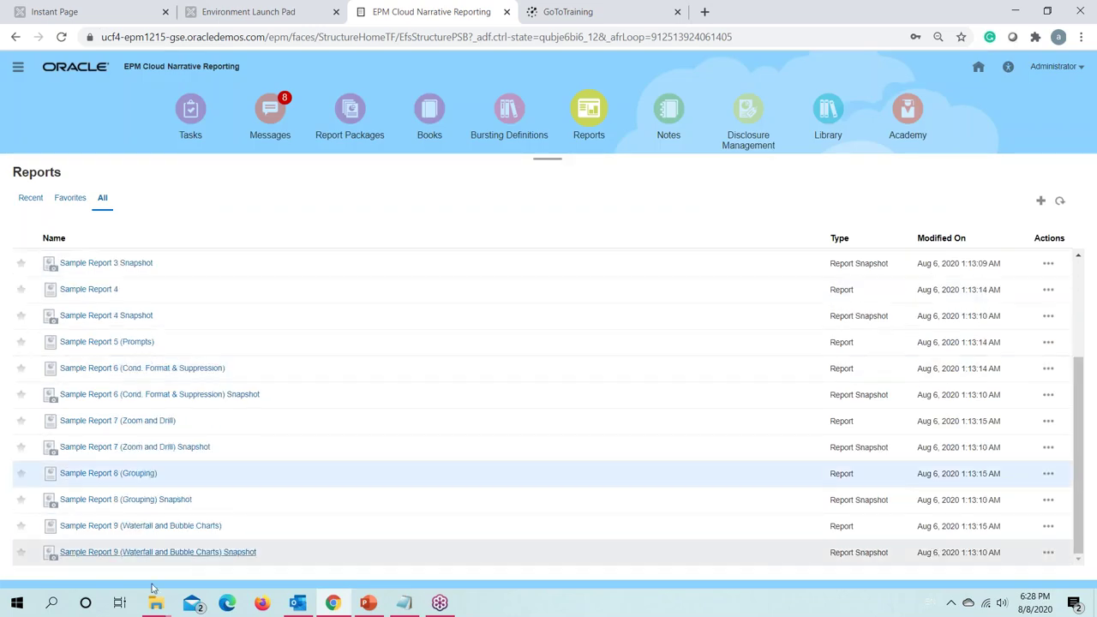
{"action": "left_click", "coordinate": [121, 530]}
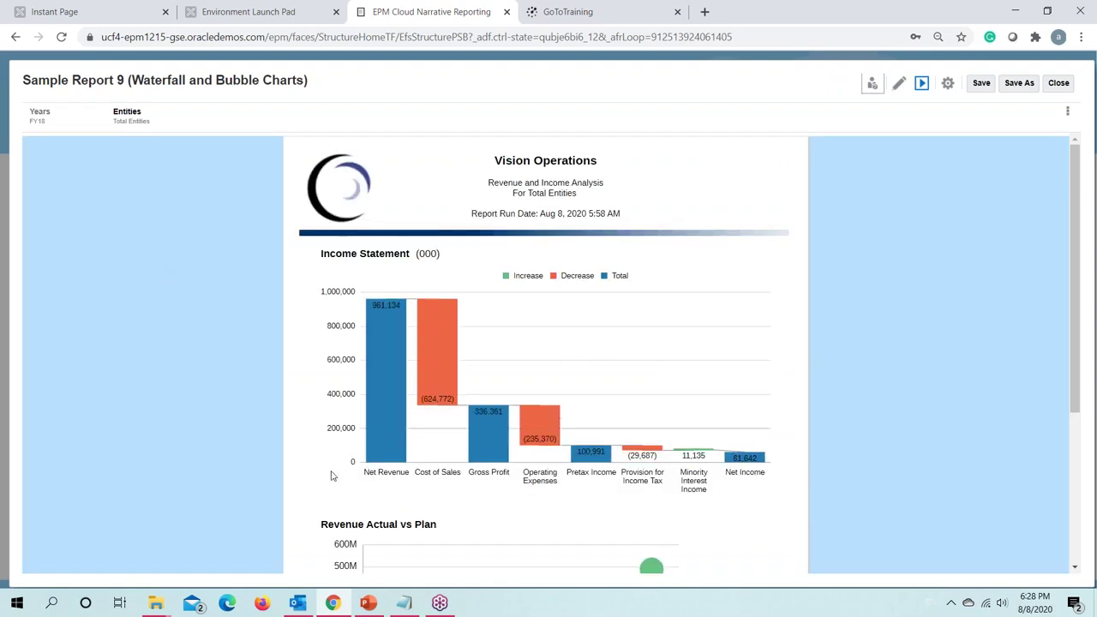
{"action": "mouse_move", "coordinate": [383, 346]}
{"action": "scroll", "coordinate": [656, 434], "scroll_direction": "down", "scroll_amount": 3}
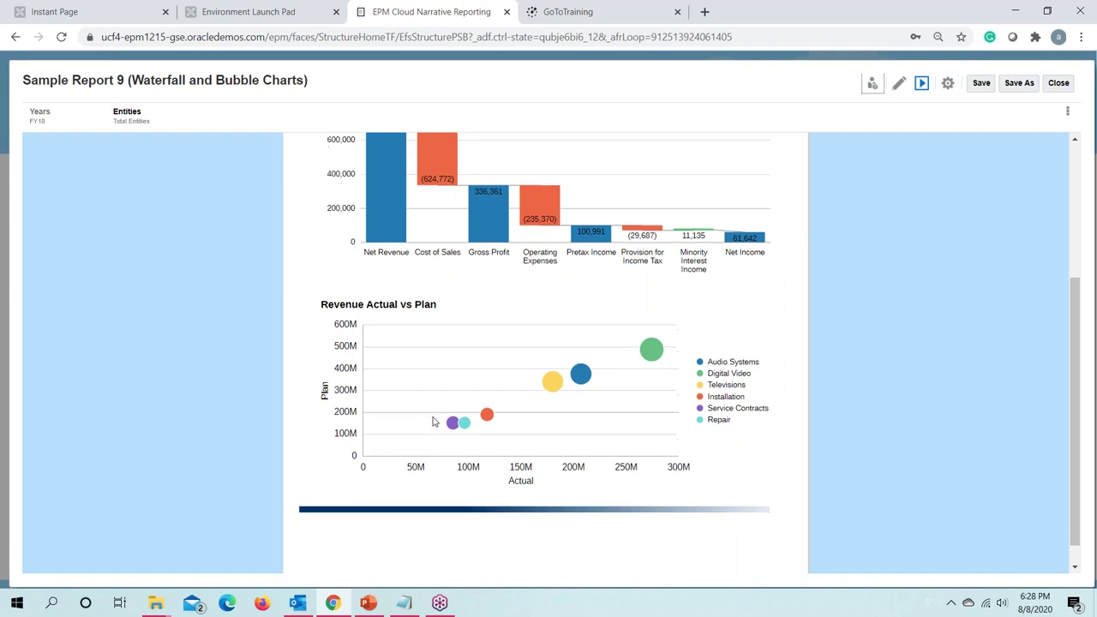
{"action": "scroll", "coordinate": [626, 270], "scroll_direction": "up", "scroll_amount": 3}
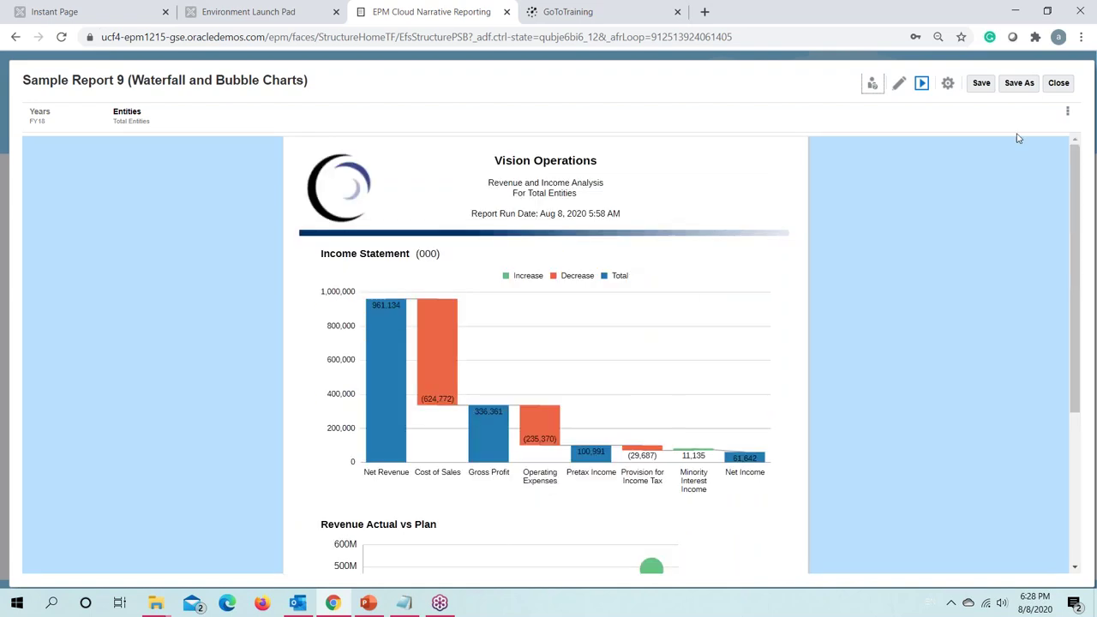
{"action": "left_click", "coordinate": [1061, 89]}
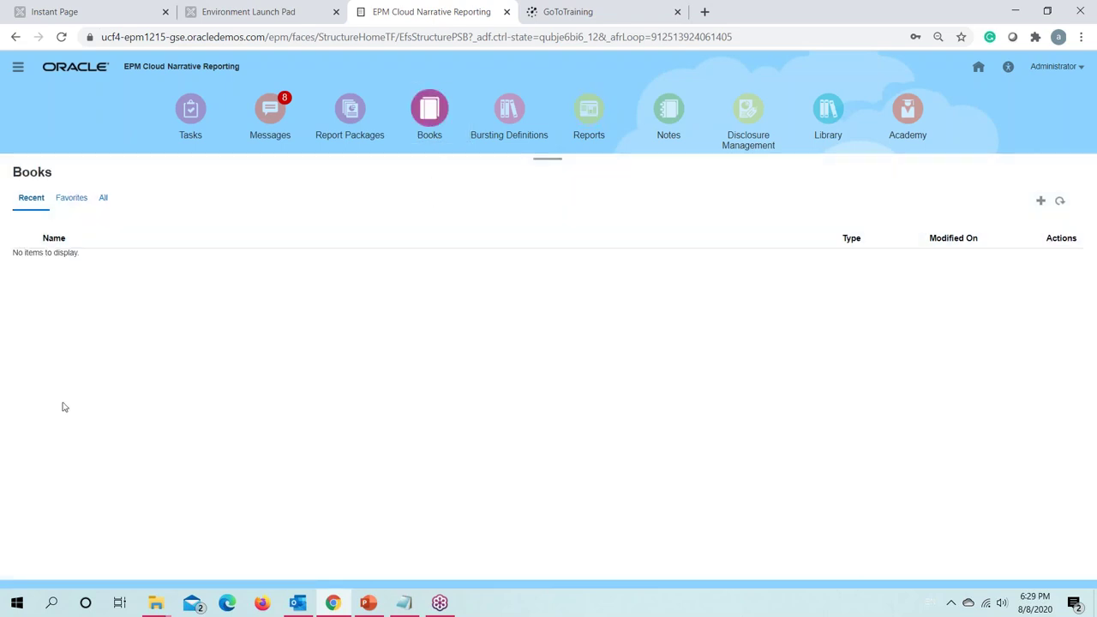
Step: List all books and open Sample Book 1.1 in preview
{"action": "left_click", "coordinate": [104, 199]}
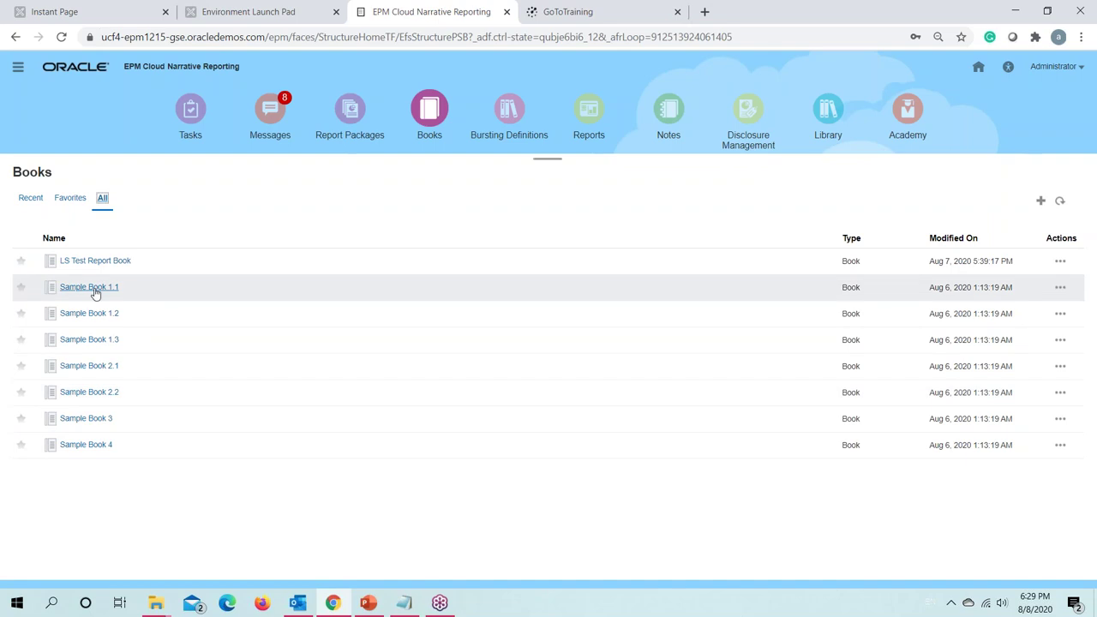
{"action": "left_click", "coordinate": [95, 292]}
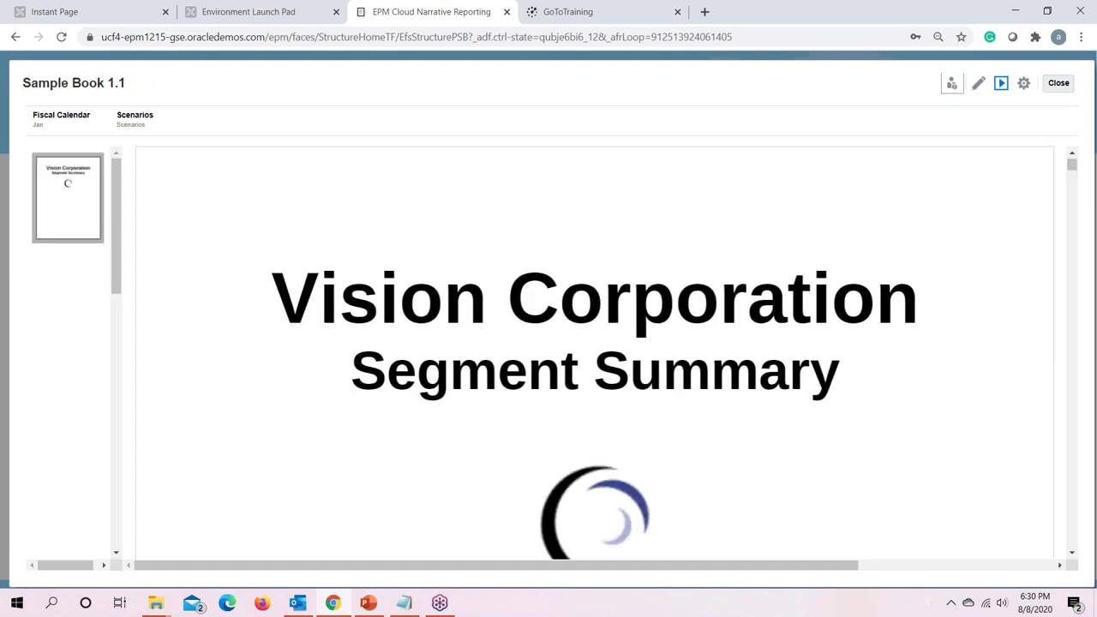
{"action": "scroll", "coordinate": [678, 400], "scroll_direction": "down", "scroll_amount": 5}
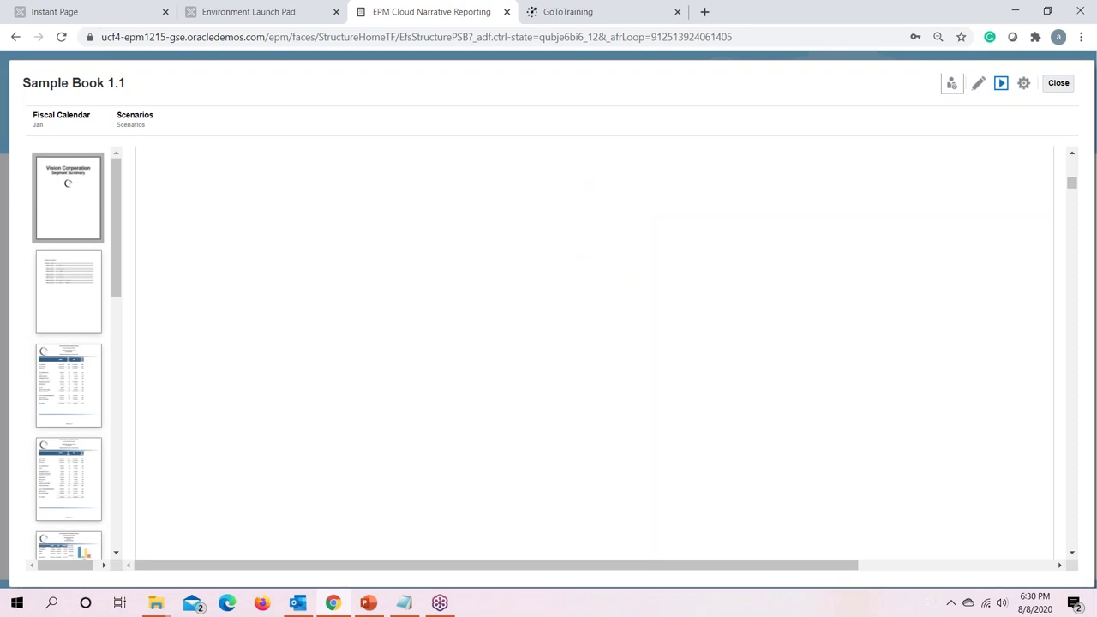
Step: View the book's Sample Report 1 pages for Electronics and Services
{"action": "left_click", "coordinate": [53, 377]}
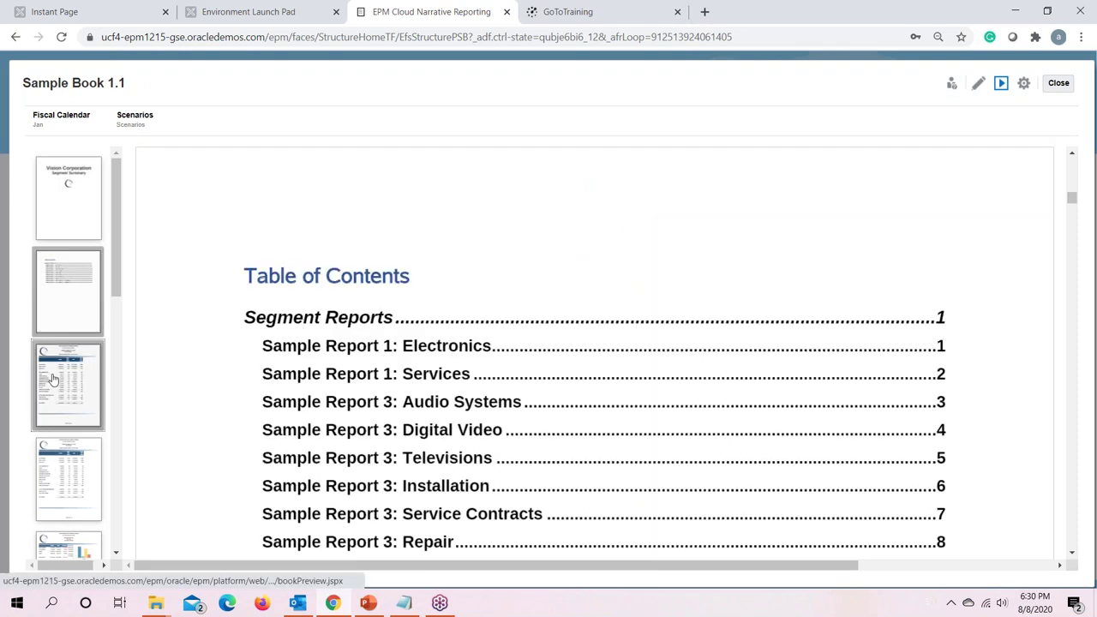
{"action": "scroll", "coordinate": [474, 317], "scroll_direction": "down", "scroll_amount": 2}
{"action": "scroll", "coordinate": [476, 323], "scroll_direction": "down", "scroll_amount": 2}
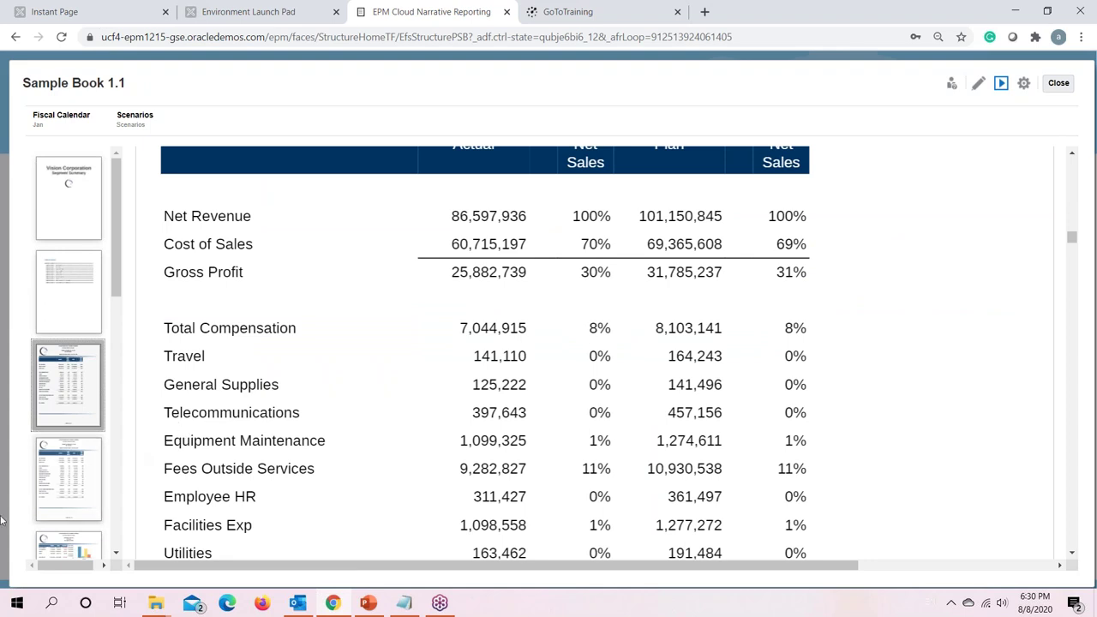
{"action": "left_click", "coordinate": [56, 479]}
{"action": "scroll", "coordinate": [589, 302], "scroll_direction": "down", "scroll_amount": 3}
{"action": "scroll", "coordinate": [429, 340], "scroll_direction": "up", "scroll_amount": 3}
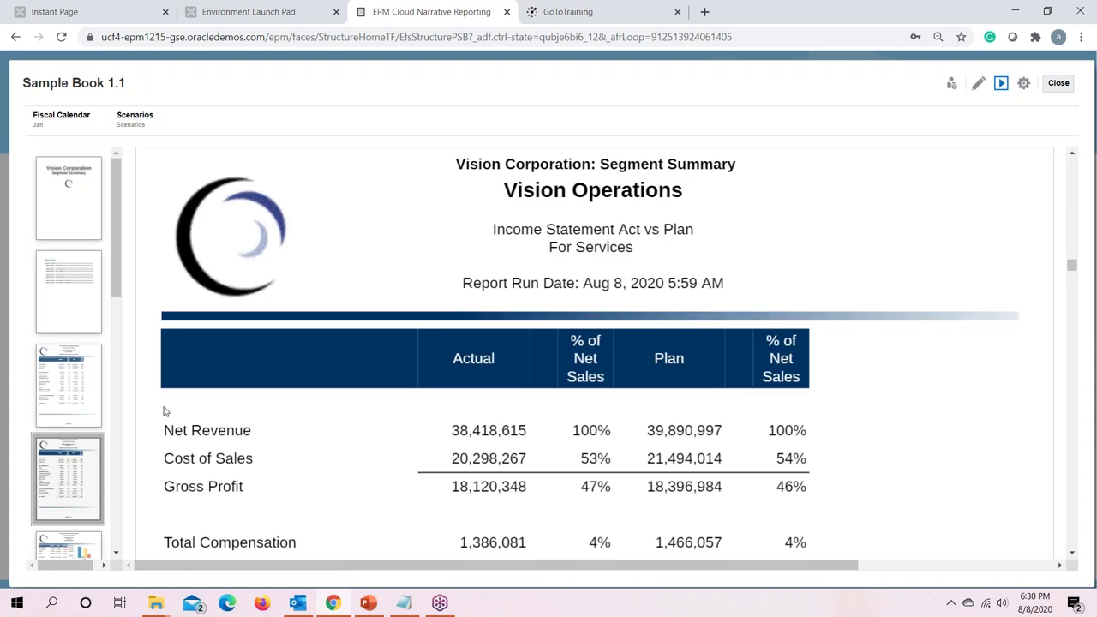
Step: View the book's Revenue by Territory page for Audio Systems and close Sample Book 1.1
{"action": "scroll", "coordinate": [65, 476], "scroll_direction": "down", "scroll_amount": 2}
{"action": "left_click", "coordinate": [67, 367]}
{"action": "scroll", "coordinate": [706, 286], "scroll_direction": "down", "scroll_amount": 2}
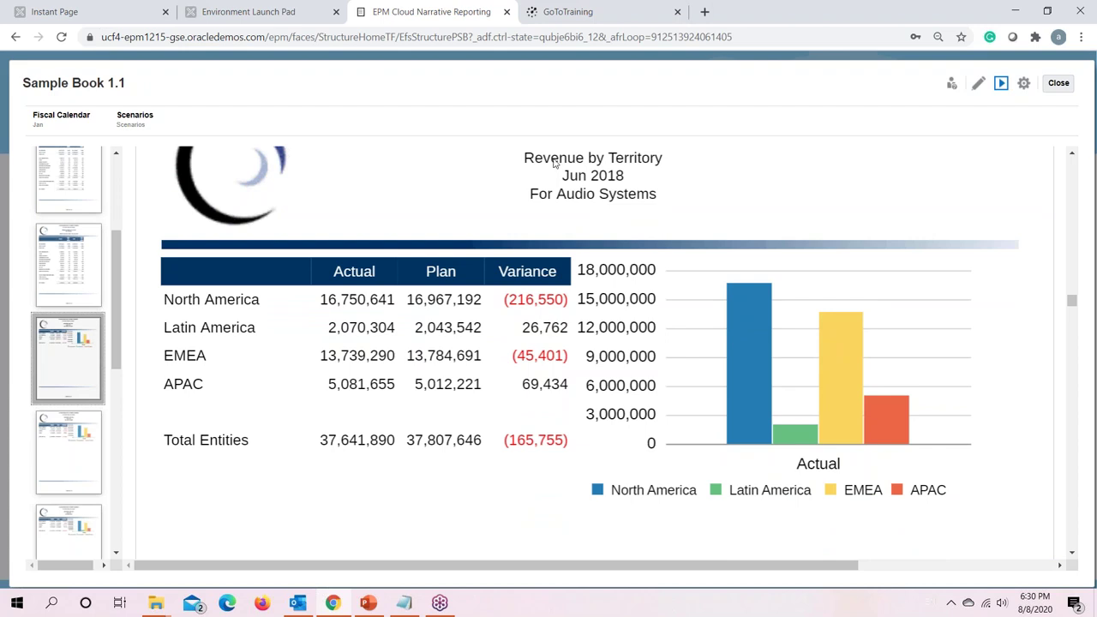
{"action": "left_click", "coordinate": [1060, 83]}
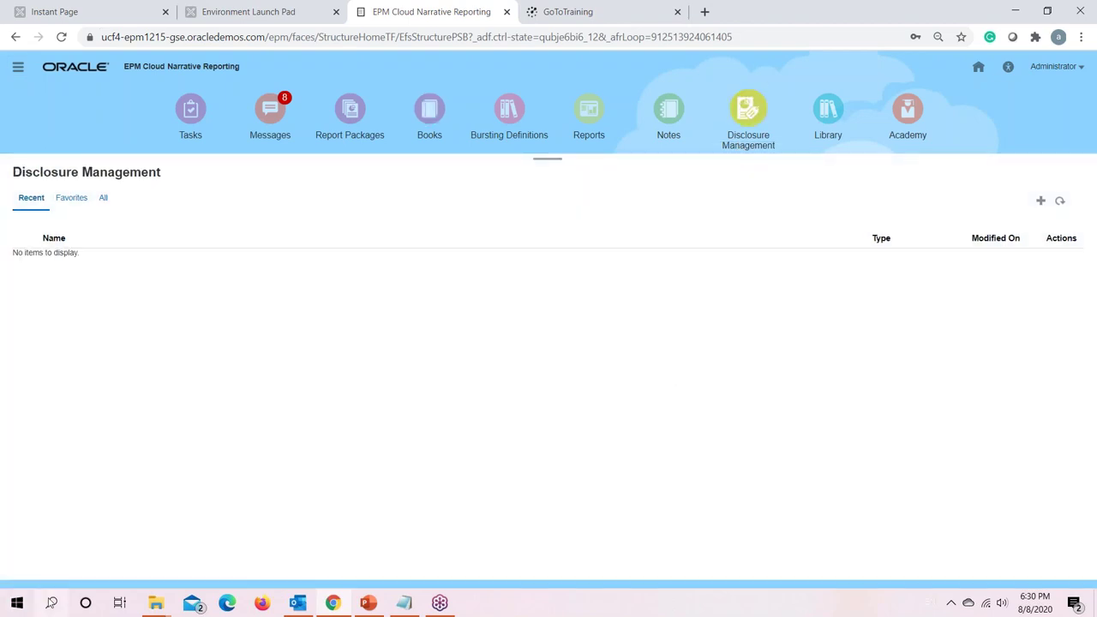
{"action": "left_click", "coordinate": [52, 603]}
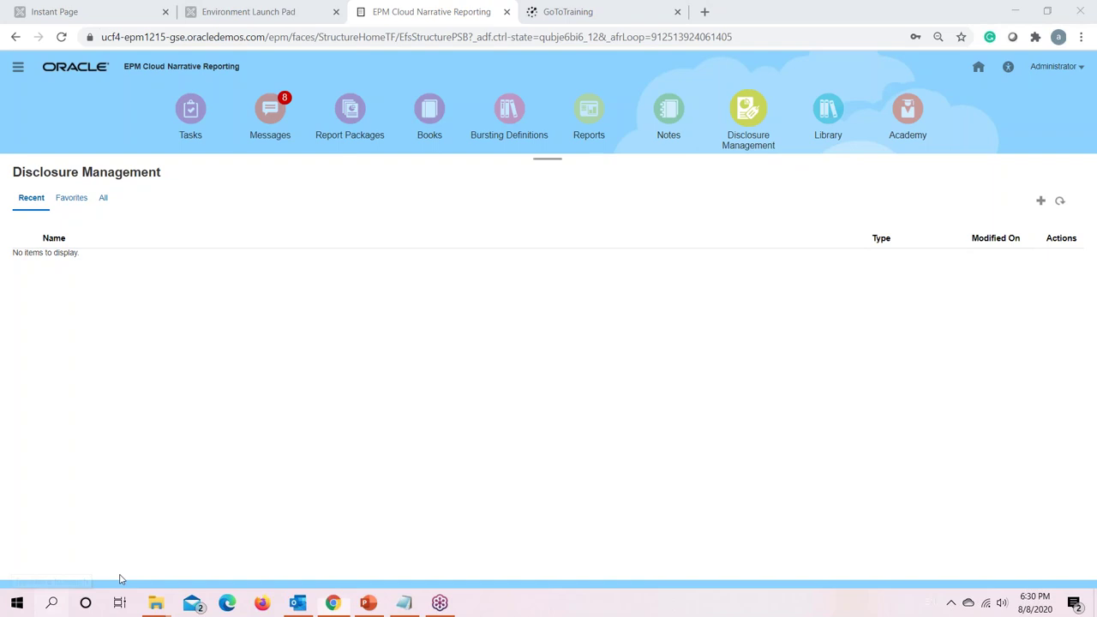
{"action": "type", "text": "exc"}
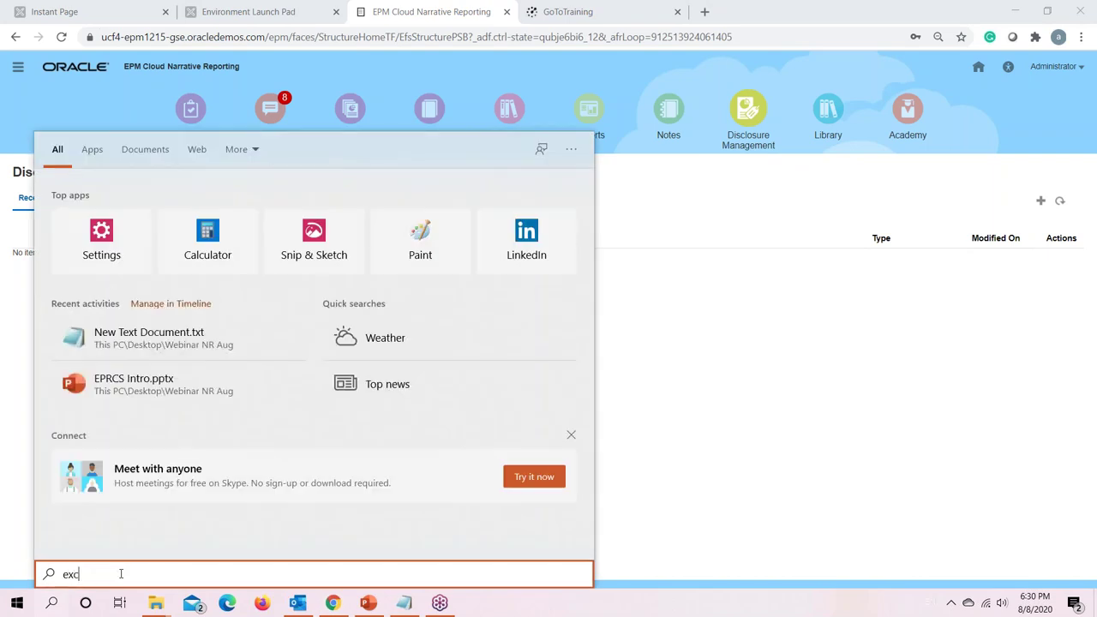
{"action": "type", "text": "e"}
{"action": "key", "text": "BackSpace"}
{"action": "key", "text": "BackSpace"}
{"action": "key", "text": "BackSpace"}
{"action": "key", "text": "BackSpace"}
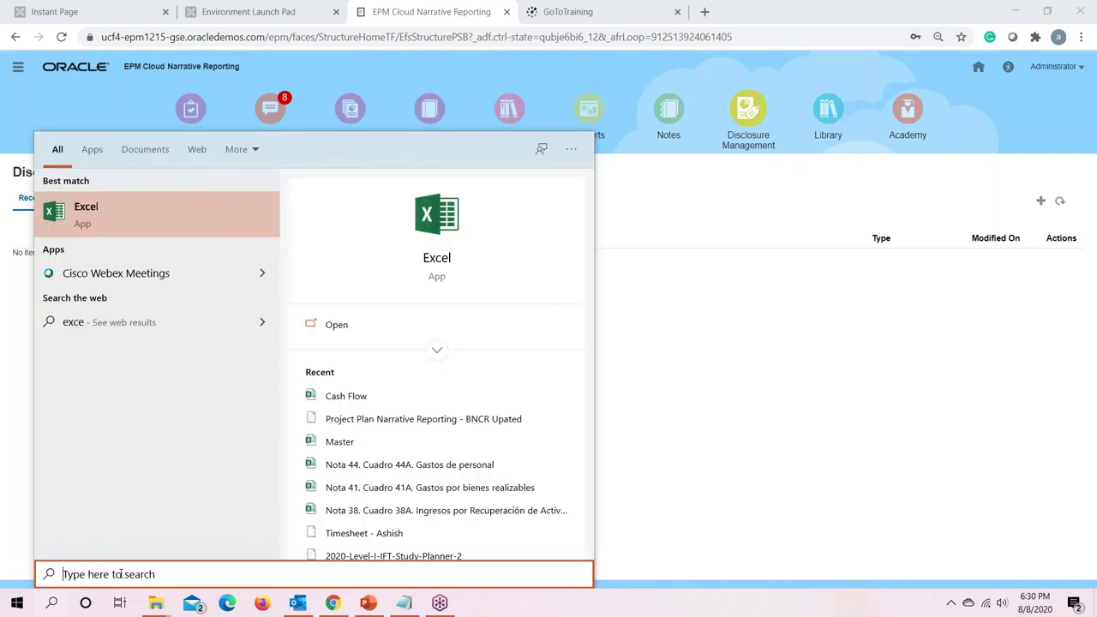
{"action": "type", "text": "bool"}
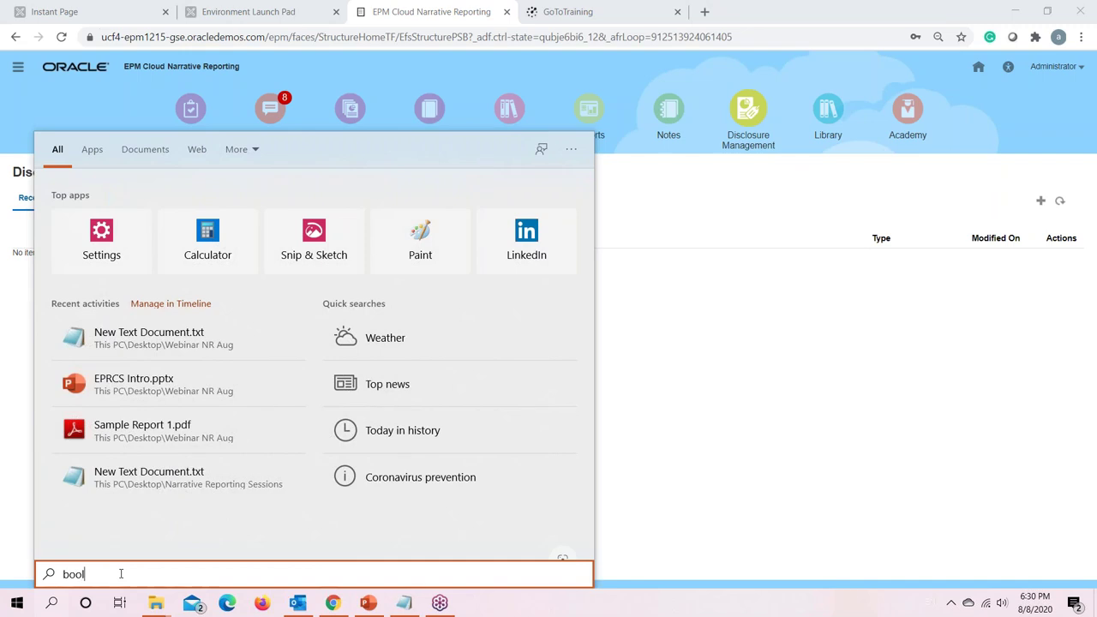
{"action": "key", "text": "BackSpace"}
{"action": "key", "text": "BackSpace"}
{"action": "key", "text": "BackSpace"}
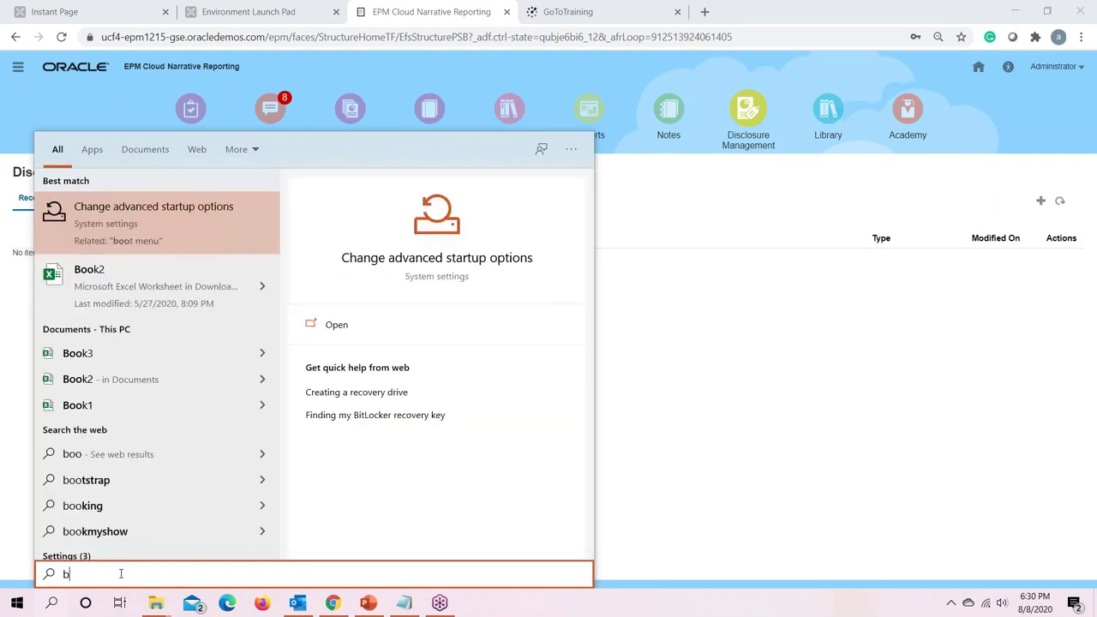
{"action": "key", "text": "BackSpace"}
Step: Find and launch Word, and create a blank document
{"action": "type", "text": "word"}
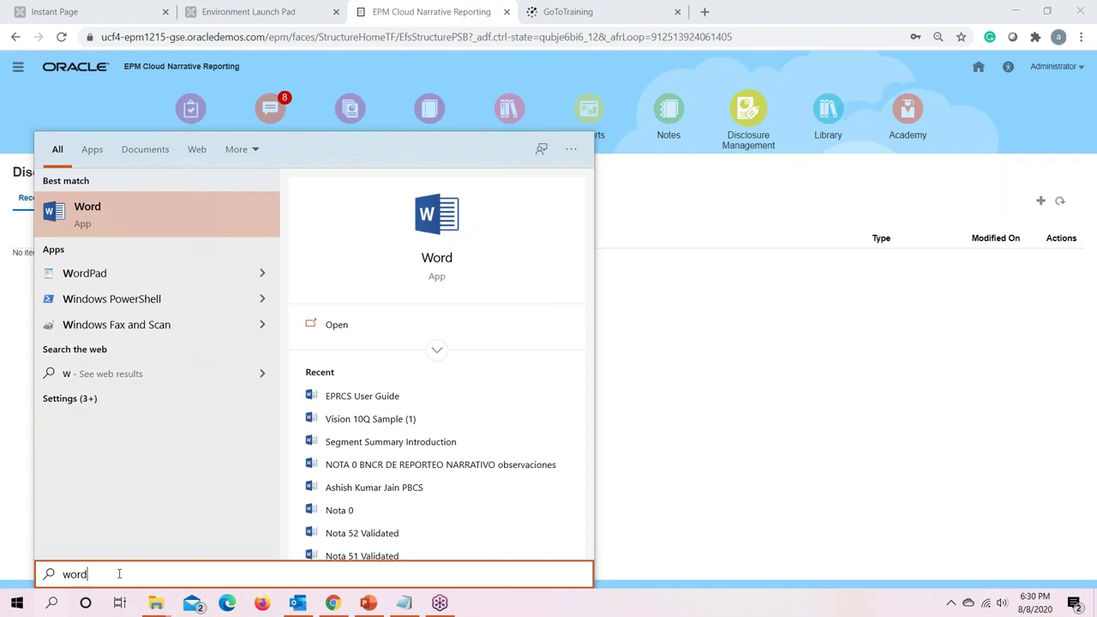
{"action": "left_click", "coordinate": [86, 215]}
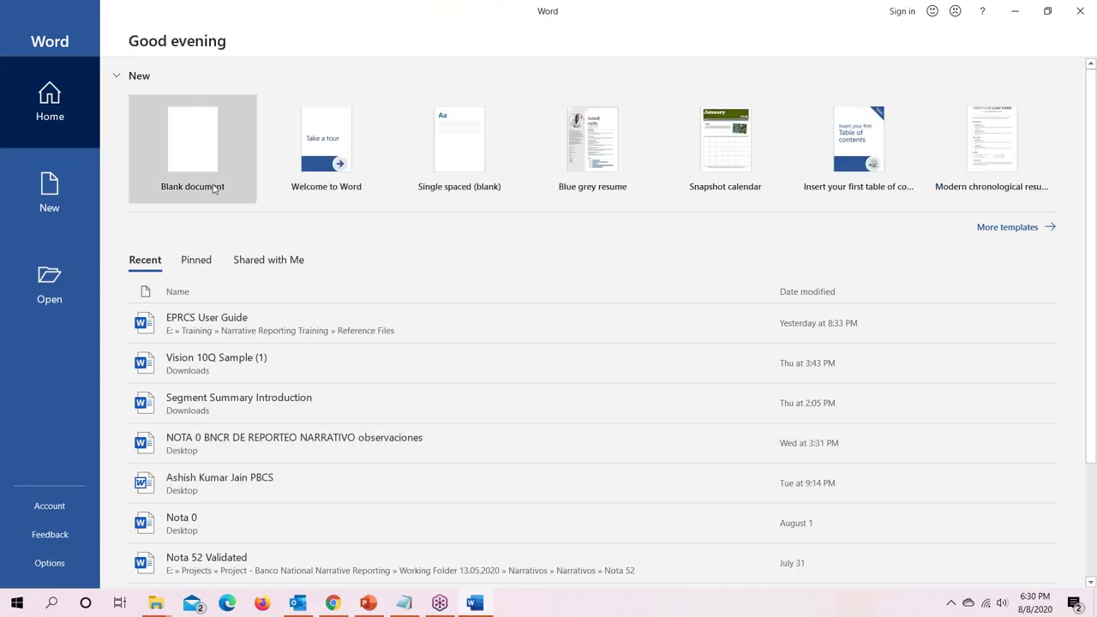
{"action": "left_click", "coordinate": [214, 189]}
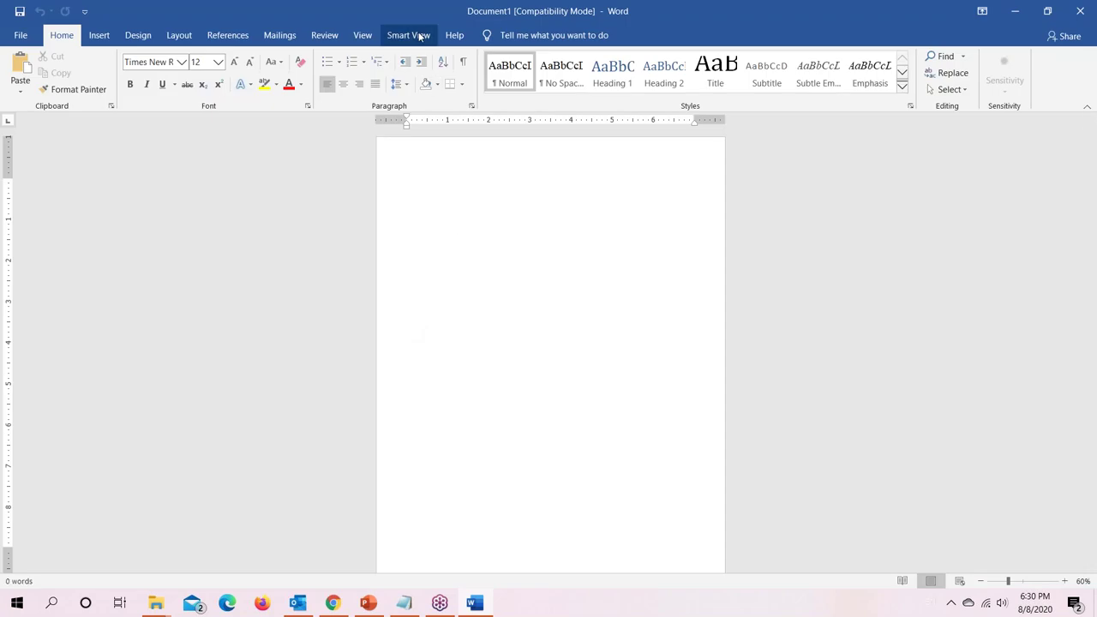
Step: Enable the Disclosure Management HVX and Disclosure Management extensions in the Smart View options and close Word
{"action": "left_click", "coordinate": [420, 35]}
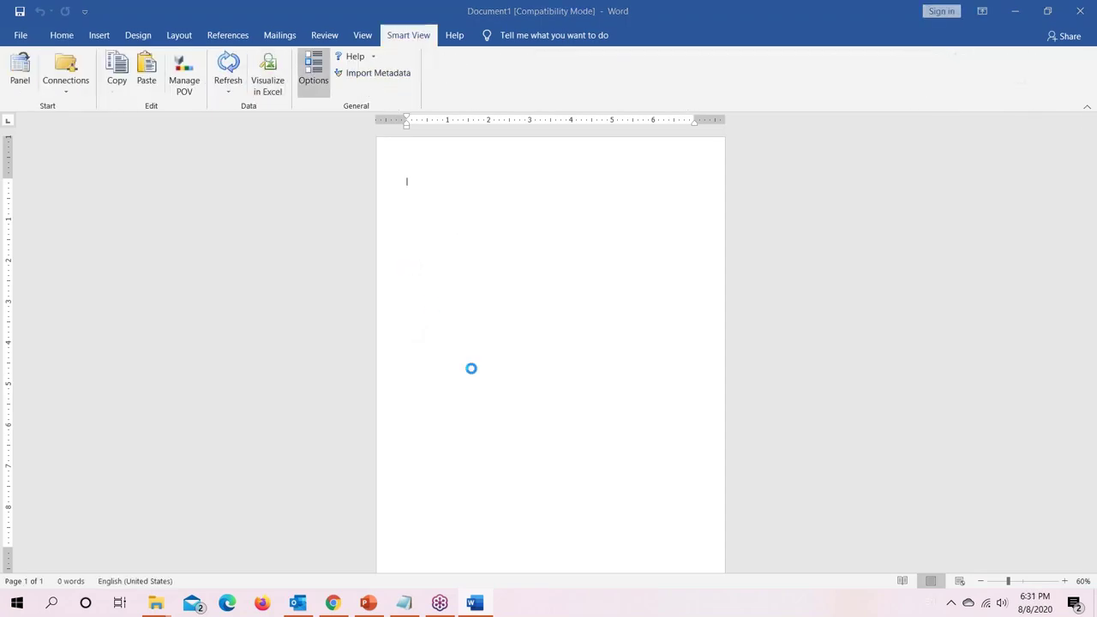
{"action": "left_click", "coordinate": [323, 205]}
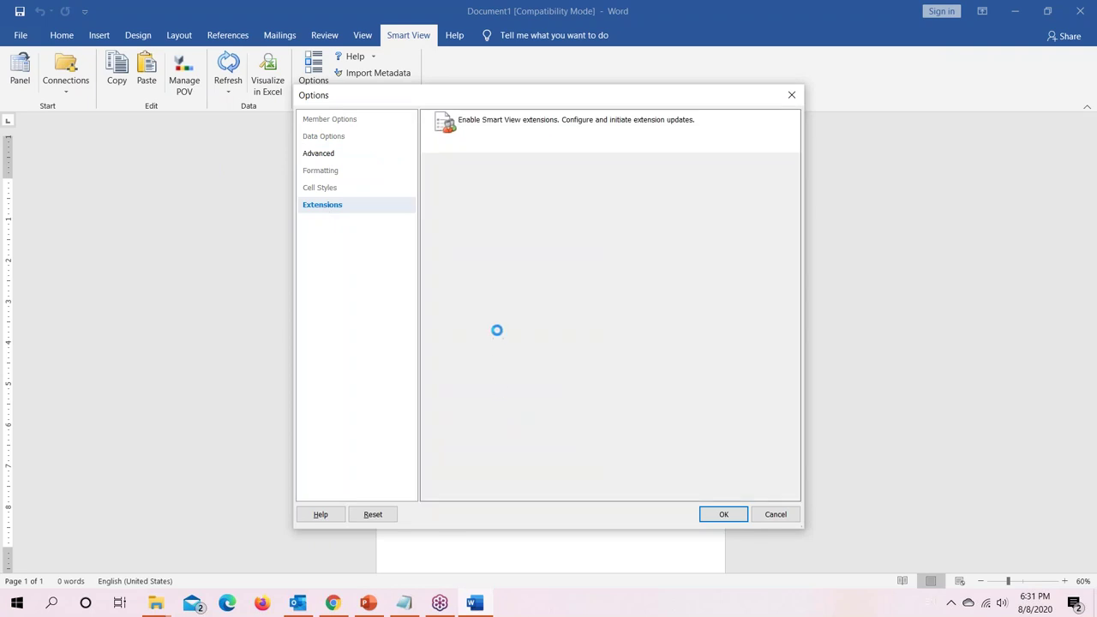
{"action": "left_click", "coordinate": [645, 300]}
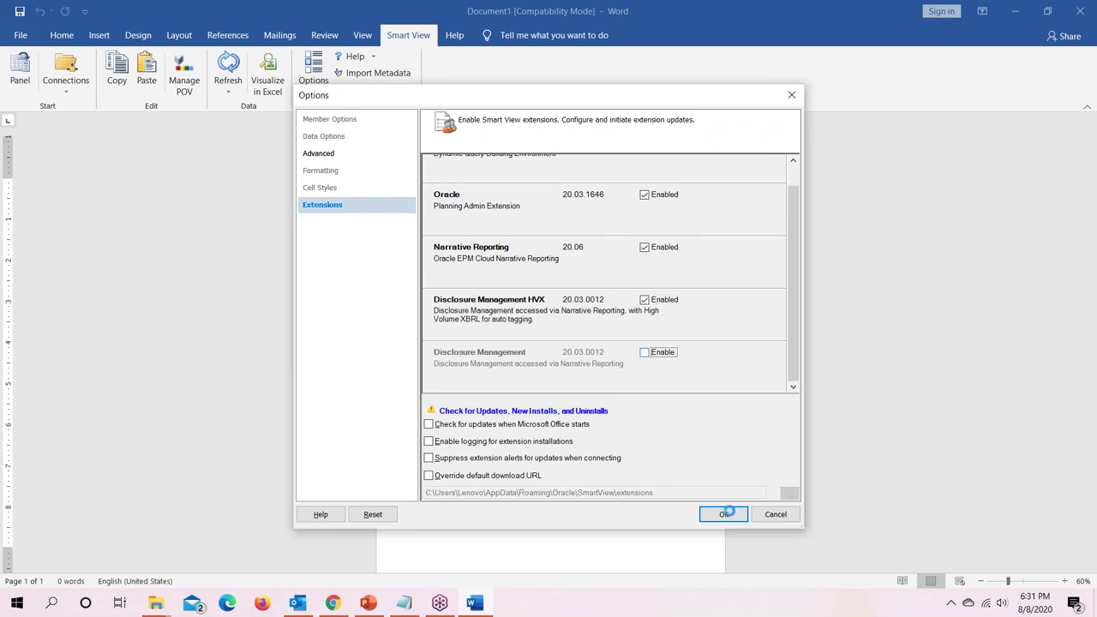
{"action": "left_click", "coordinate": [725, 516]}
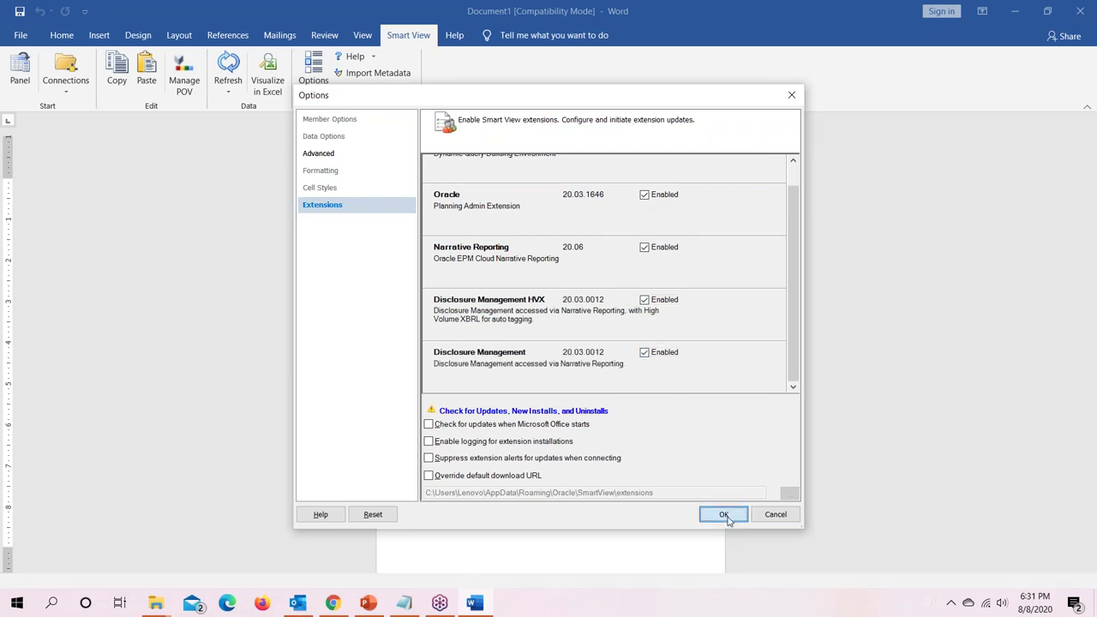
{"action": "left_click", "coordinate": [1080, 10]}
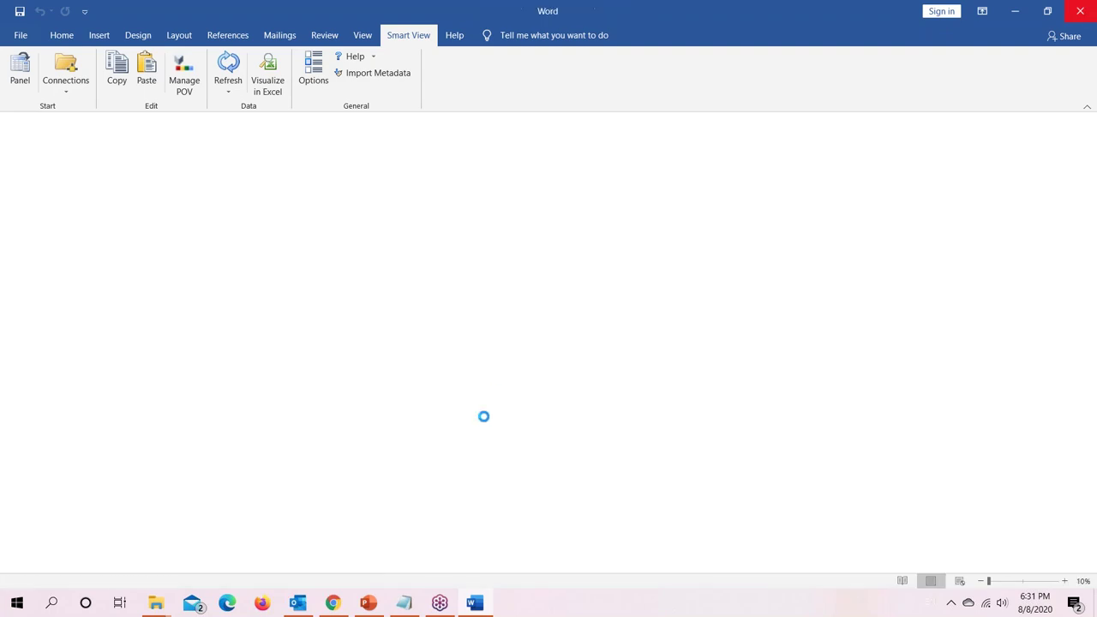
Step: Relaunch Word with a blank document and show the private connections in Smart View
{"action": "left_click", "coordinate": [57, 603]}
{"action": "type", "text": "word"}
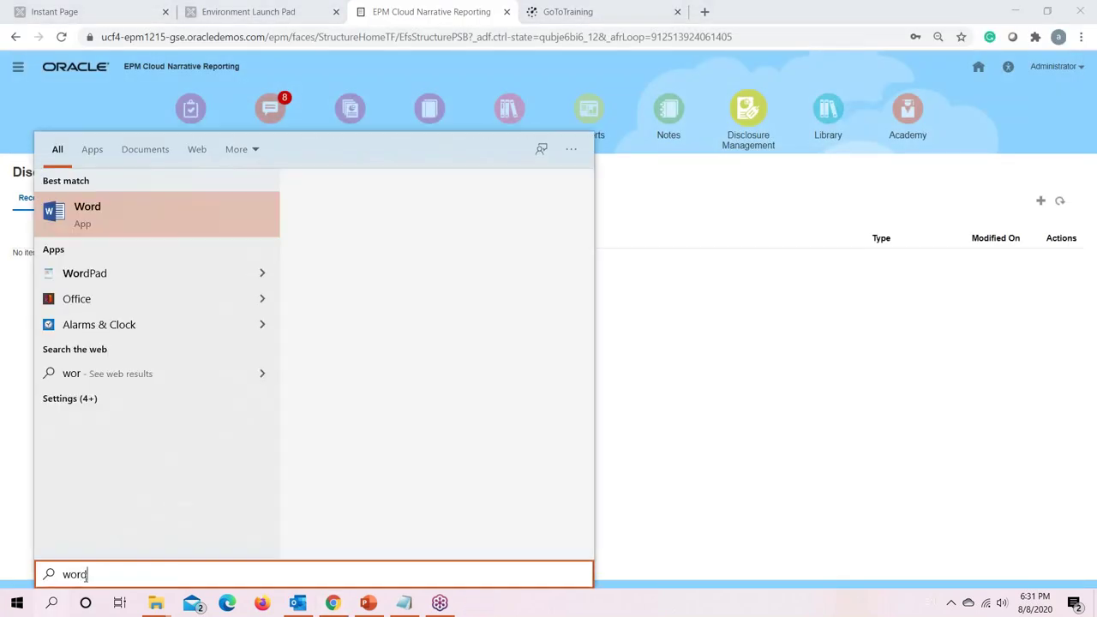
{"action": "left_click", "coordinate": [171, 210]}
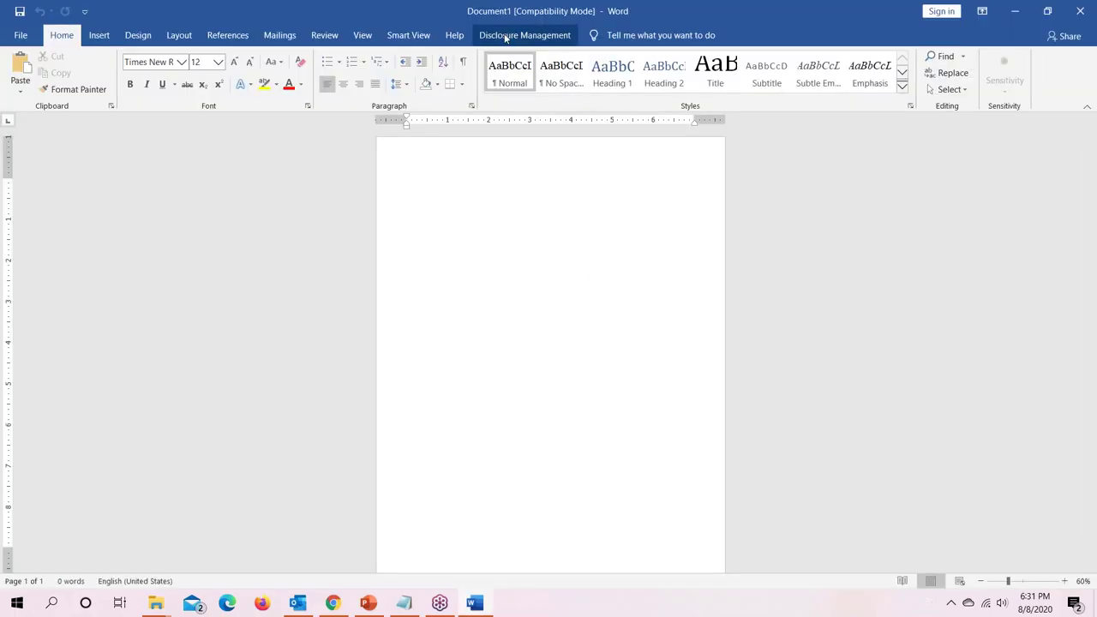
{"action": "left_click", "coordinate": [403, 37]}
{"action": "left_click", "coordinate": [22, 68]}
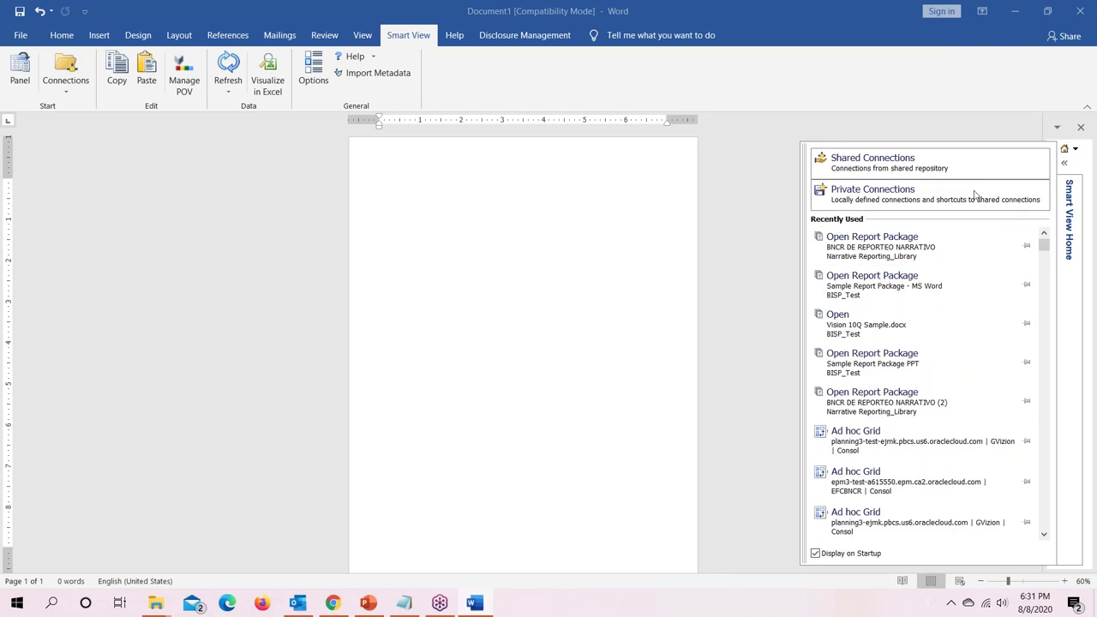
{"action": "left_click", "coordinate": [974, 196]}
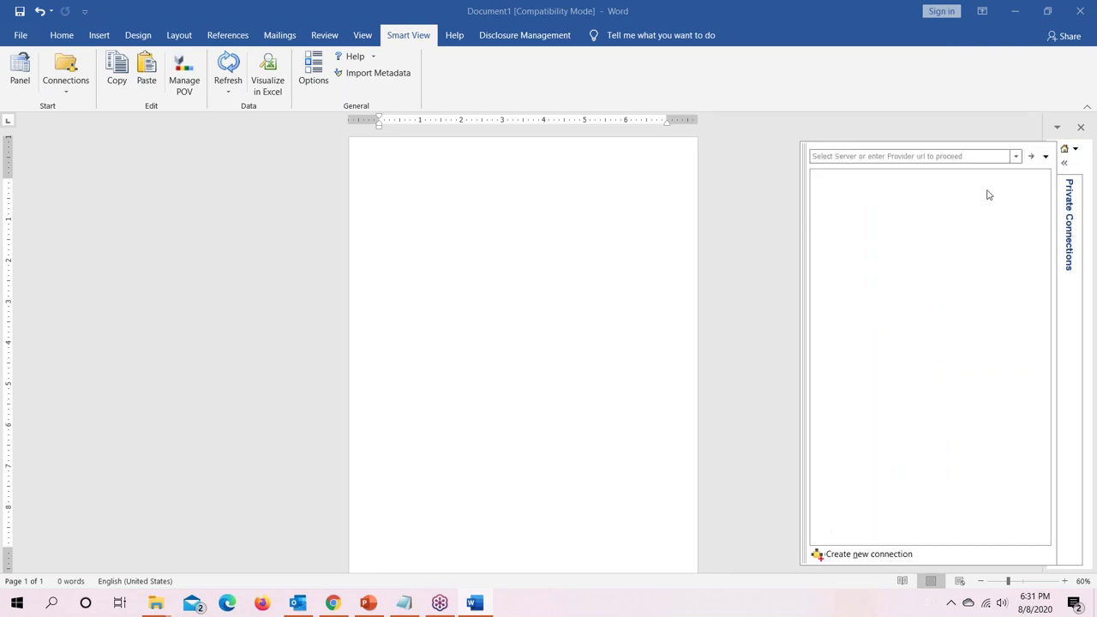
Step: Check the private connection choices and disconnect all Smart View connections
{"action": "left_click", "coordinate": [1045, 157]}
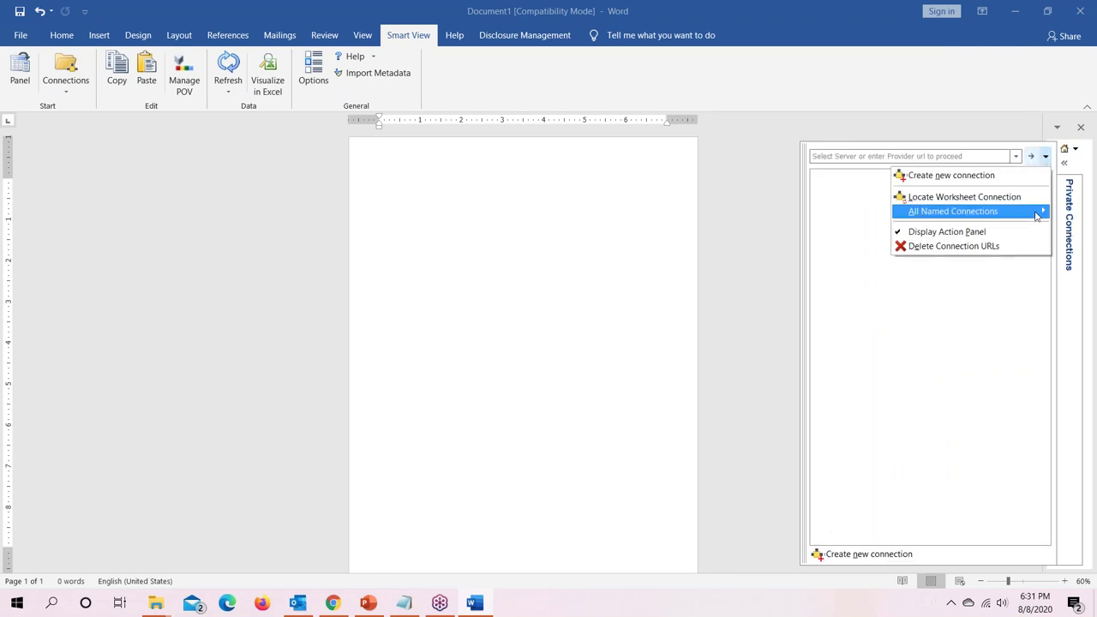
{"action": "left_click", "coordinate": [987, 363]}
{"action": "left_click", "coordinate": [1017, 159]}
{"action": "left_click", "coordinate": [1020, 156]}
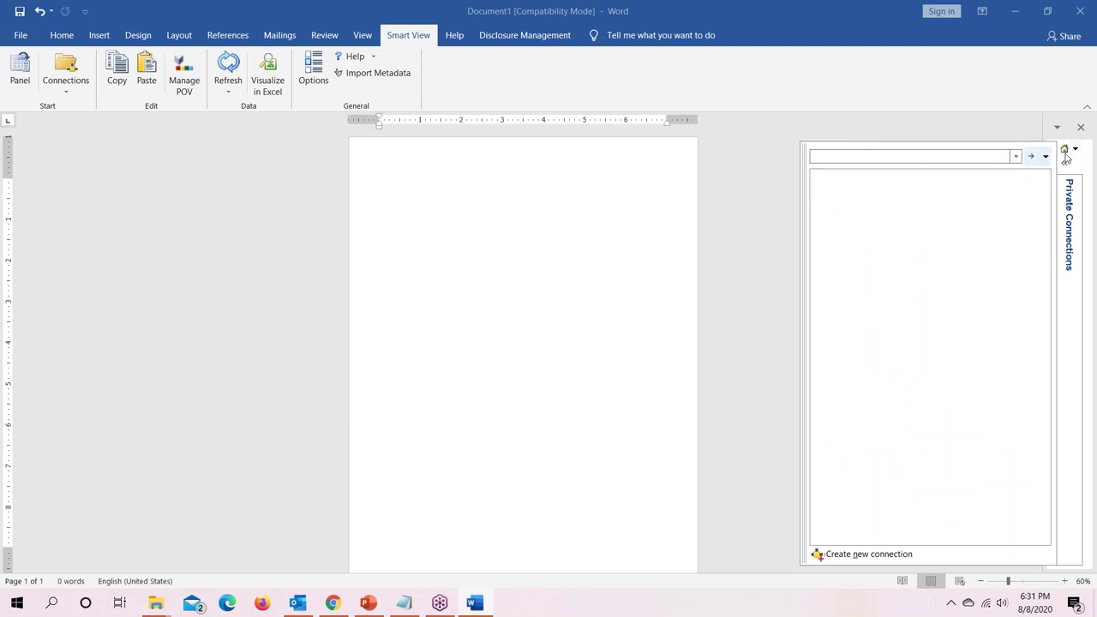
{"action": "left_click", "coordinate": [1069, 152]}
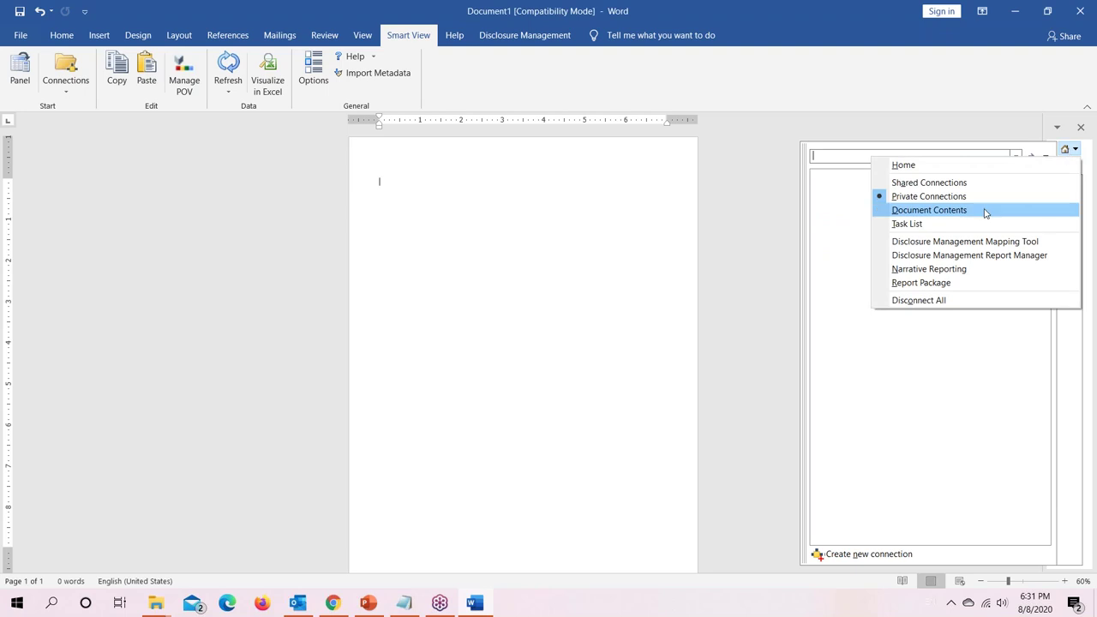
{"action": "left_click", "coordinate": [952, 300]}
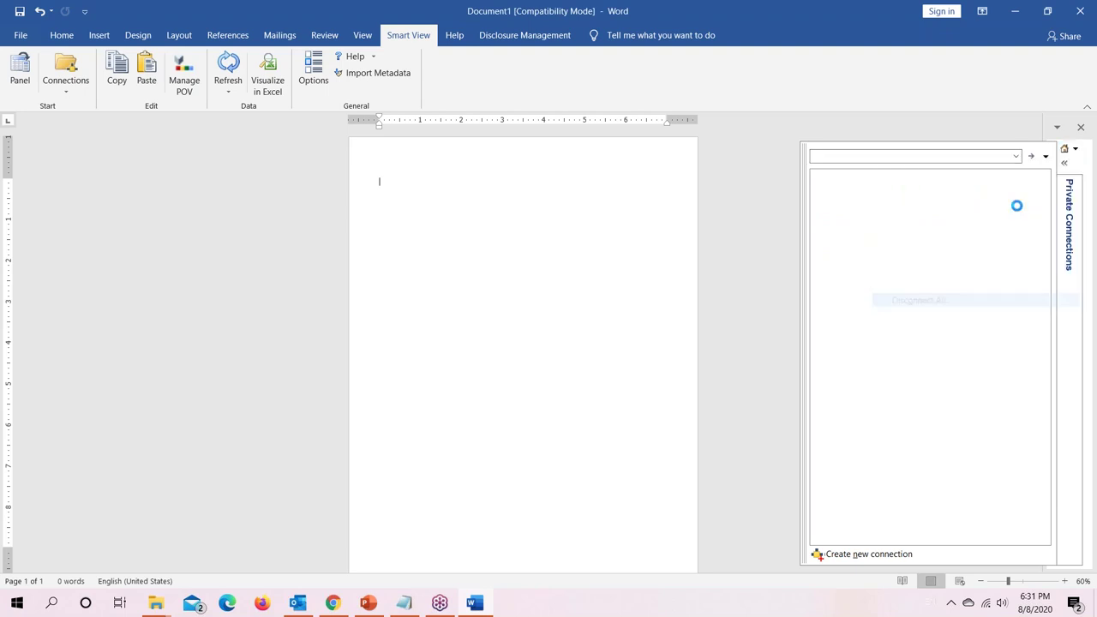
{"action": "left_click", "coordinate": [1046, 156]}
{"action": "mouse_move", "coordinate": [1021, 215]}
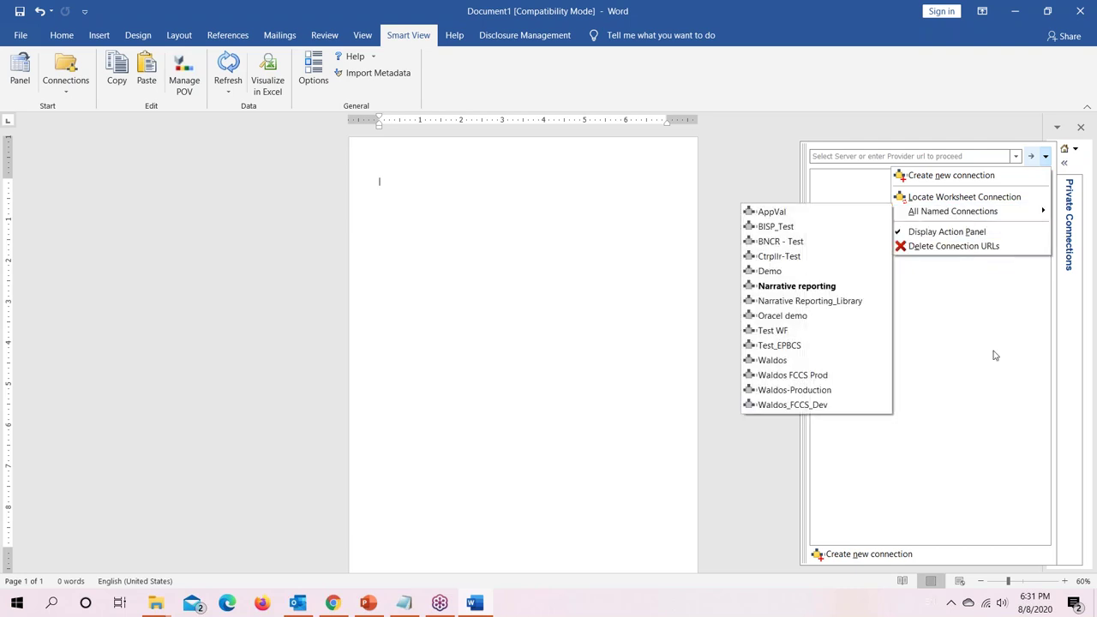
{"action": "left_click", "coordinate": [995, 355]}
{"action": "left_click", "coordinate": [1016, 156]}
{"action": "scroll", "coordinate": [837, 214], "scroll_direction": "down", "scroll_amount": 5}
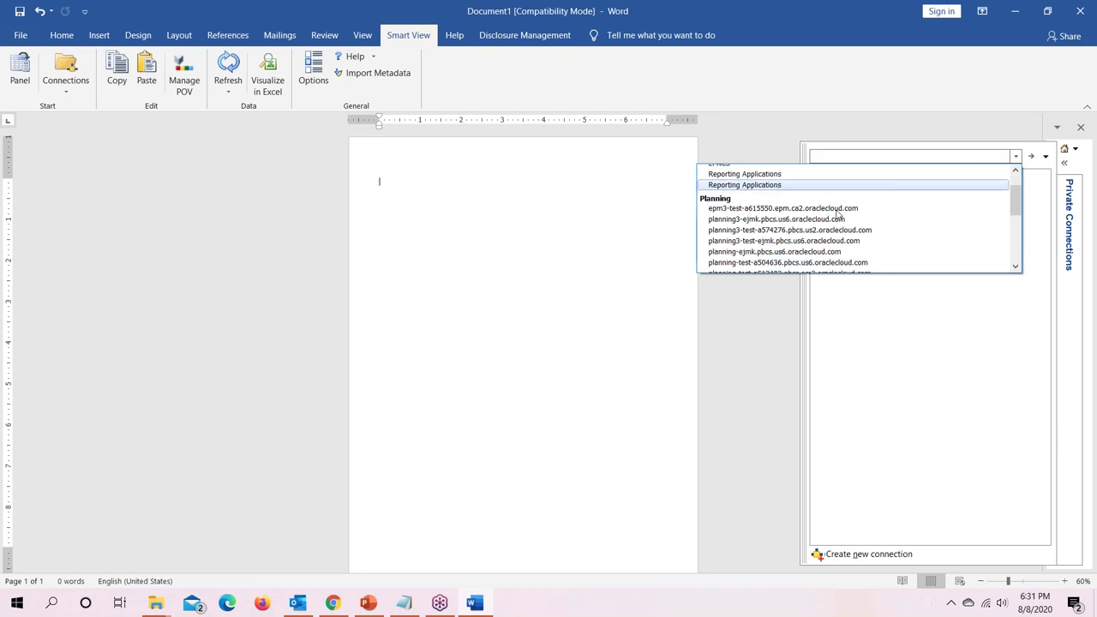
{"action": "scroll", "coordinate": [838, 215], "scroll_direction": "down", "scroll_amount": 3}
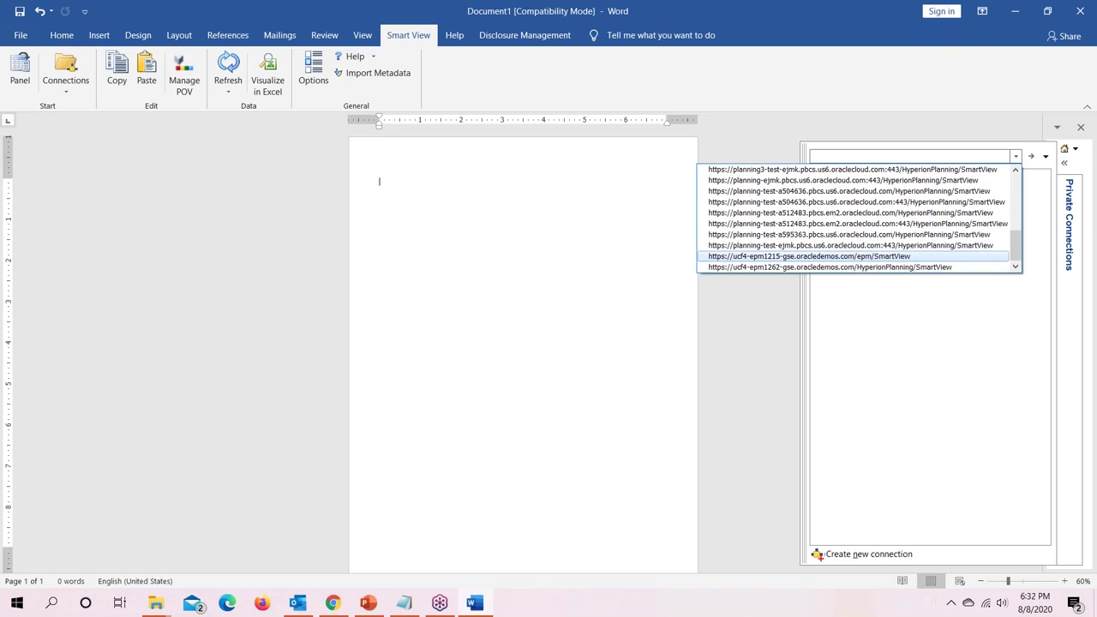
{"action": "left_click", "coordinate": [762, 261]}
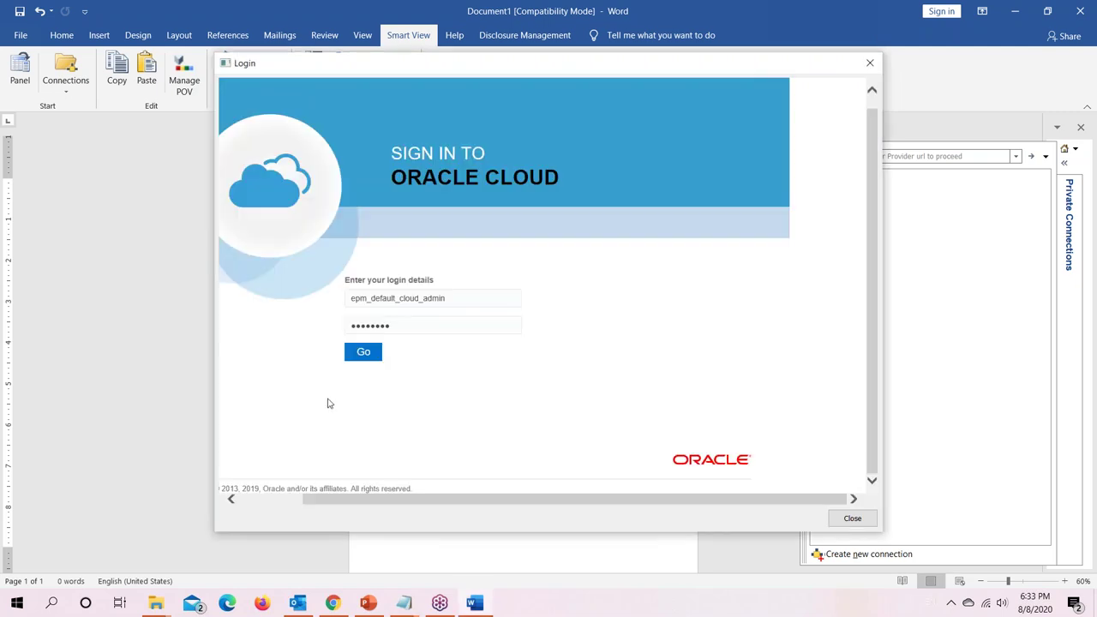
{"action": "left_click", "coordinate": [374, 354]}
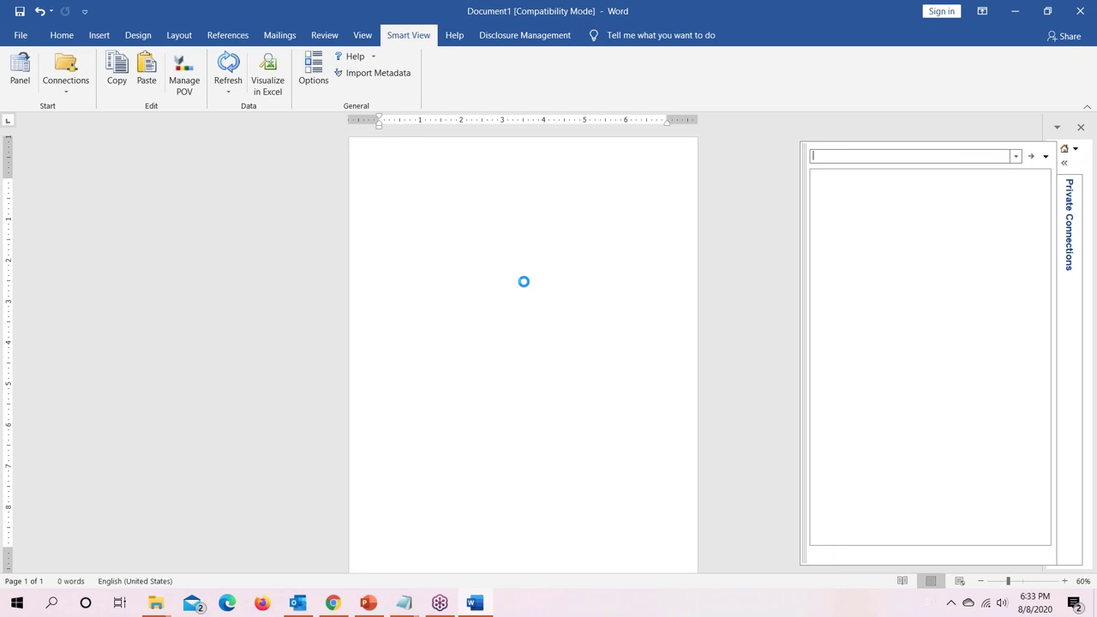
{"action": "left_click", "coordinate": [973, 437]}
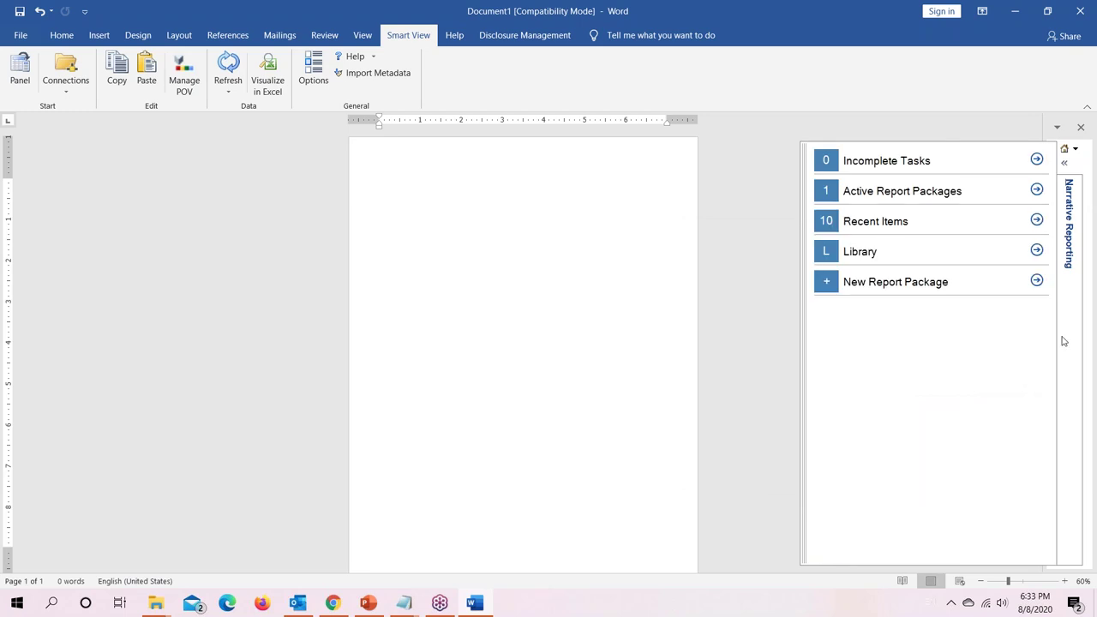
Step: Open Sample Report Package - MS Word from the Report Packages folder of the Narrative Reporting library
{"action": "left_click", "coordinate": [1037, 251]}
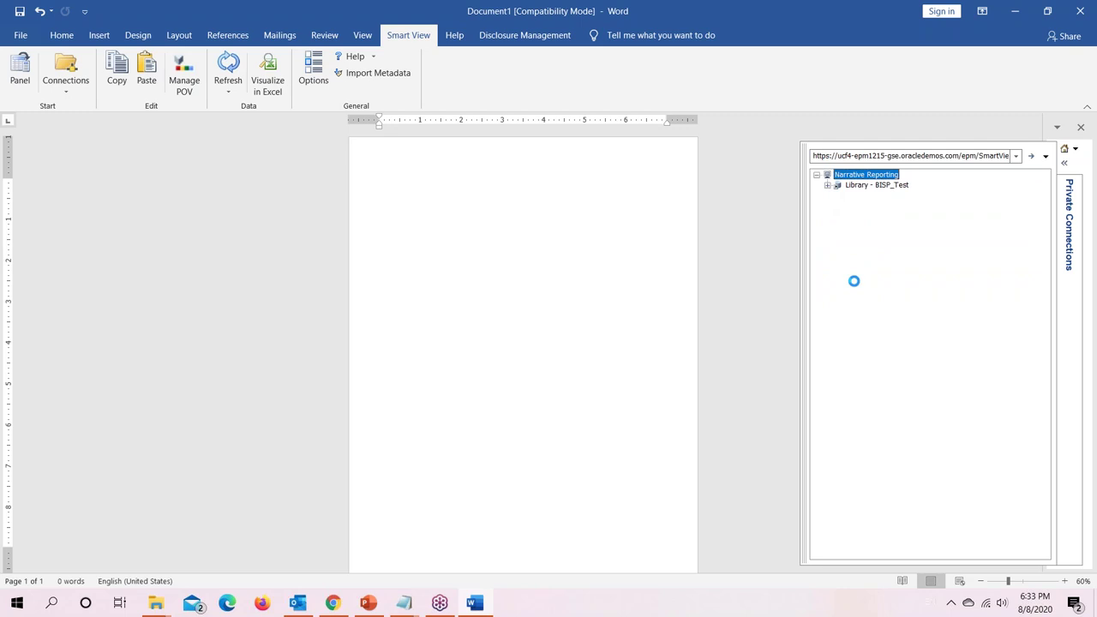
{"action": "left_click", "coordinate": [838, 216]}
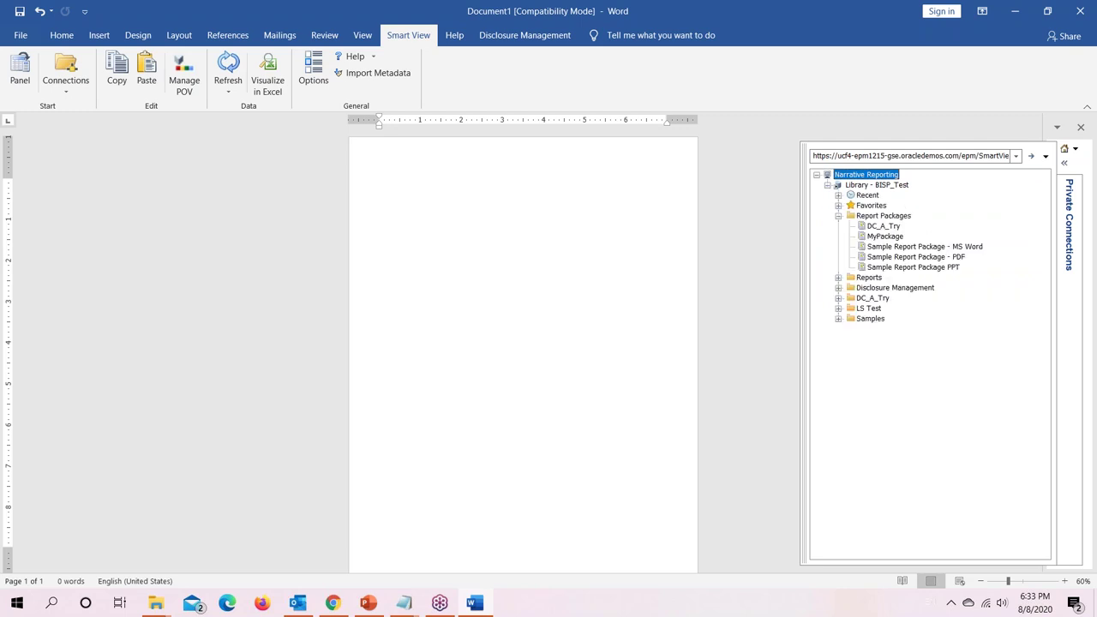
{"action": "left_click", "coordinate": [909, 246]}
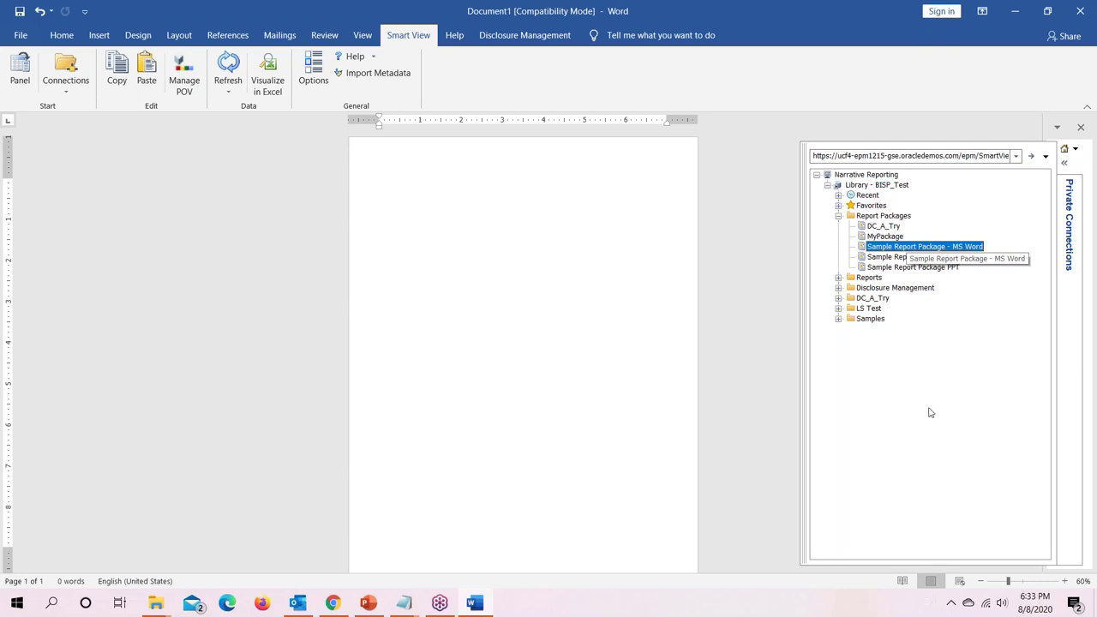
{"action": "left_click", "coordinate": [868, 527]}
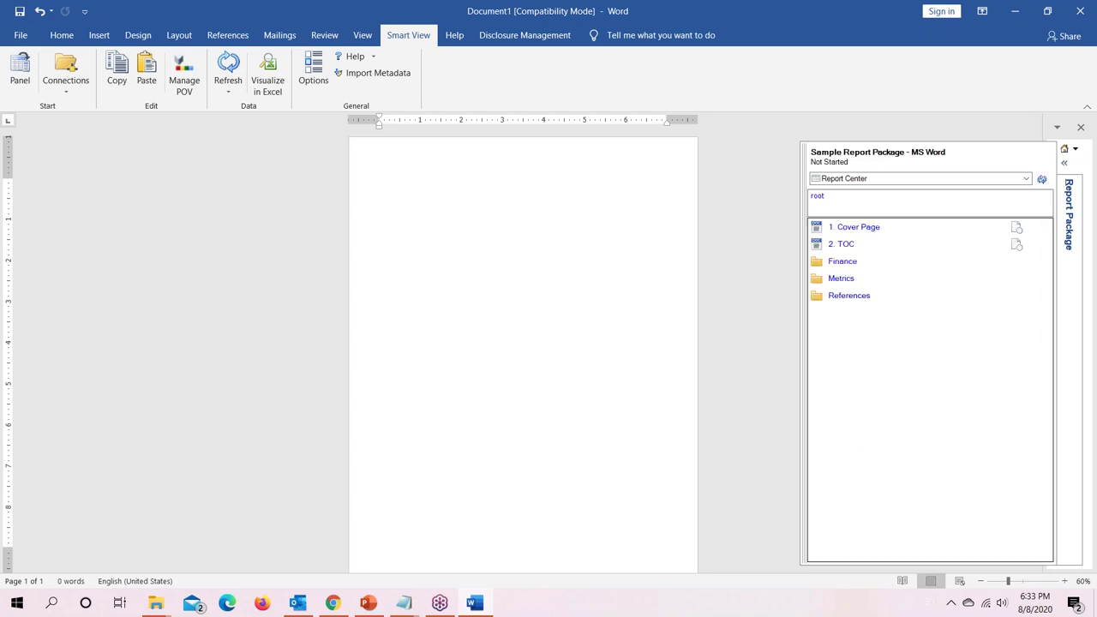
Step: Open the 3. Finance - Revenue report doclet from the package's Finance folder and expand the Smart View panel
{"action": "left_click", "coordinate": [842, 262]}
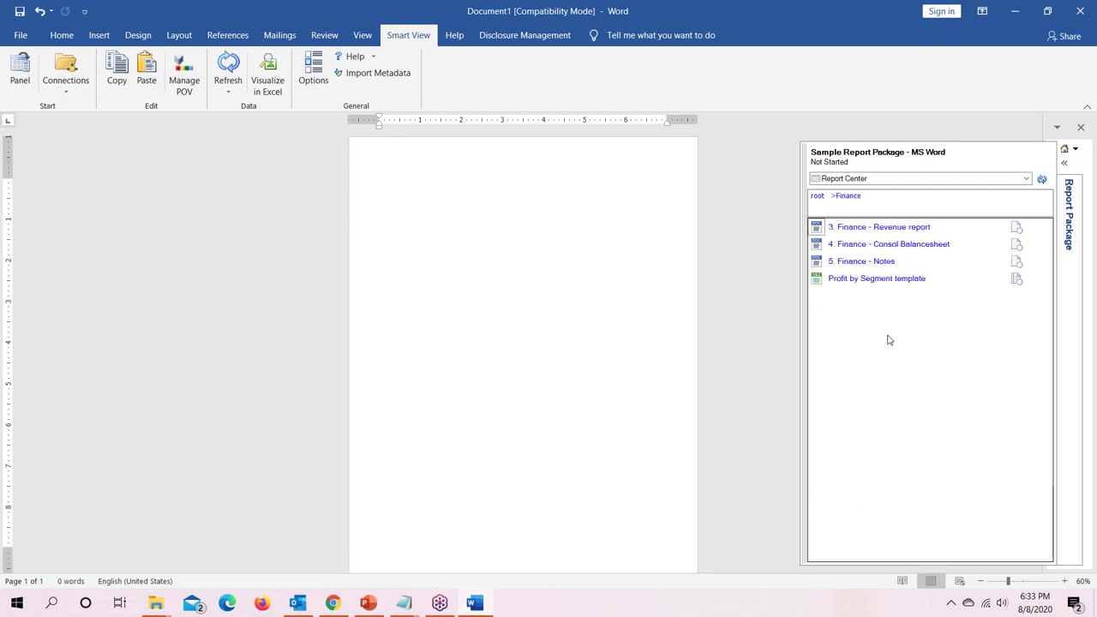
{"action": "left_click", "coordinate": [894, 229]}
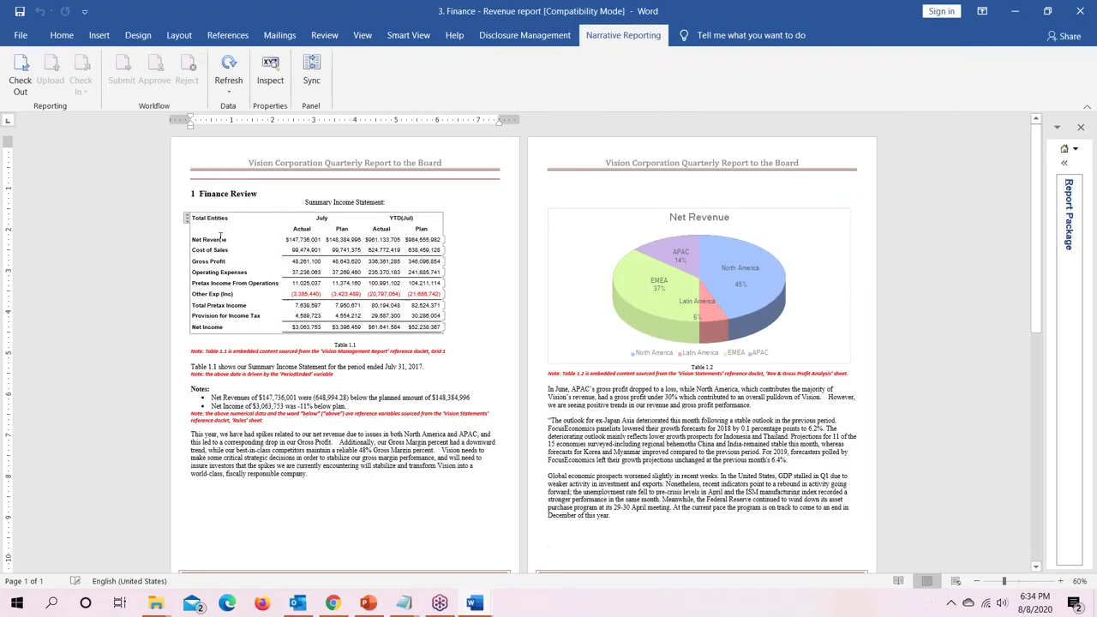
{"action": "left_click", "coordinate": [241, 82]}
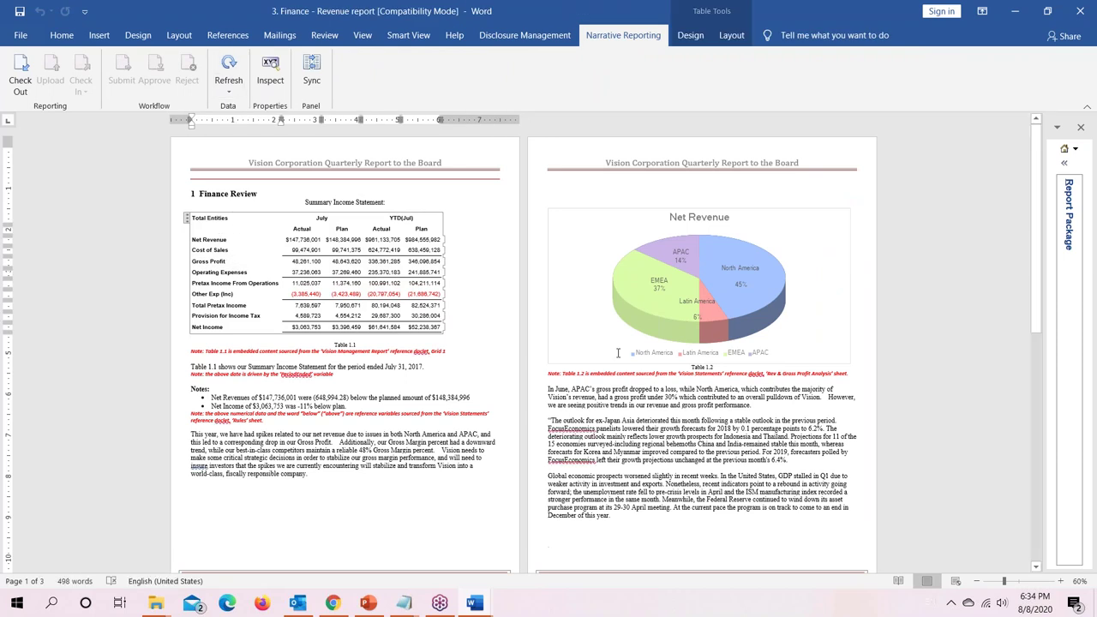
{"action": "left_click", "coordinate": [1066, 163]}
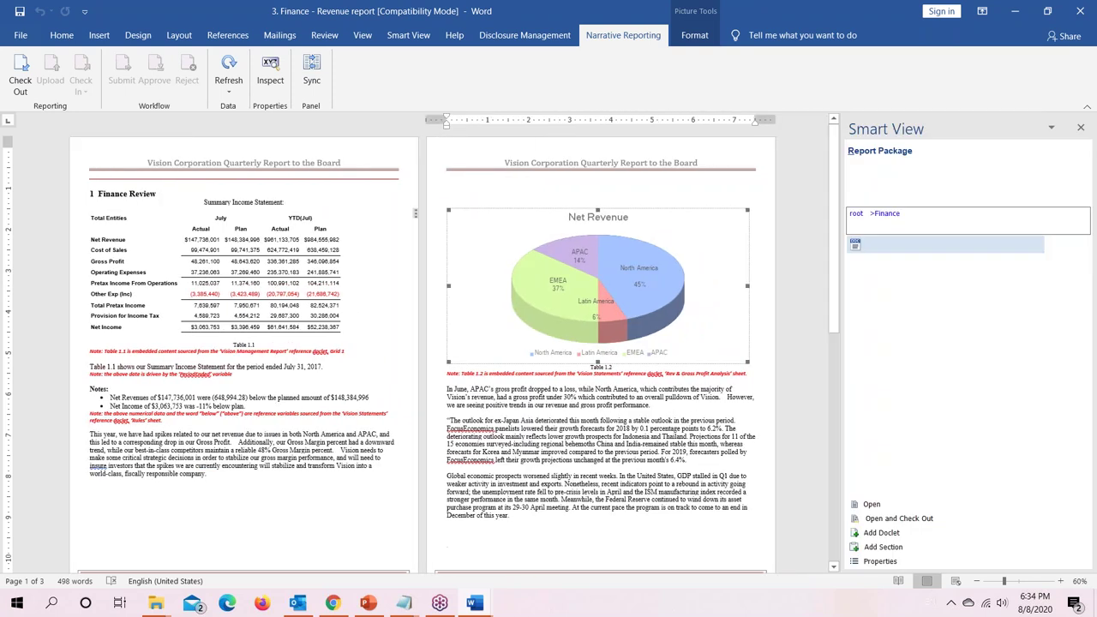
Step: Open the Narrative Reporting library in the Smart View panel and expand its Disclosure Management folder
{"action": "left_click", "coordinate": [1069, 150]}
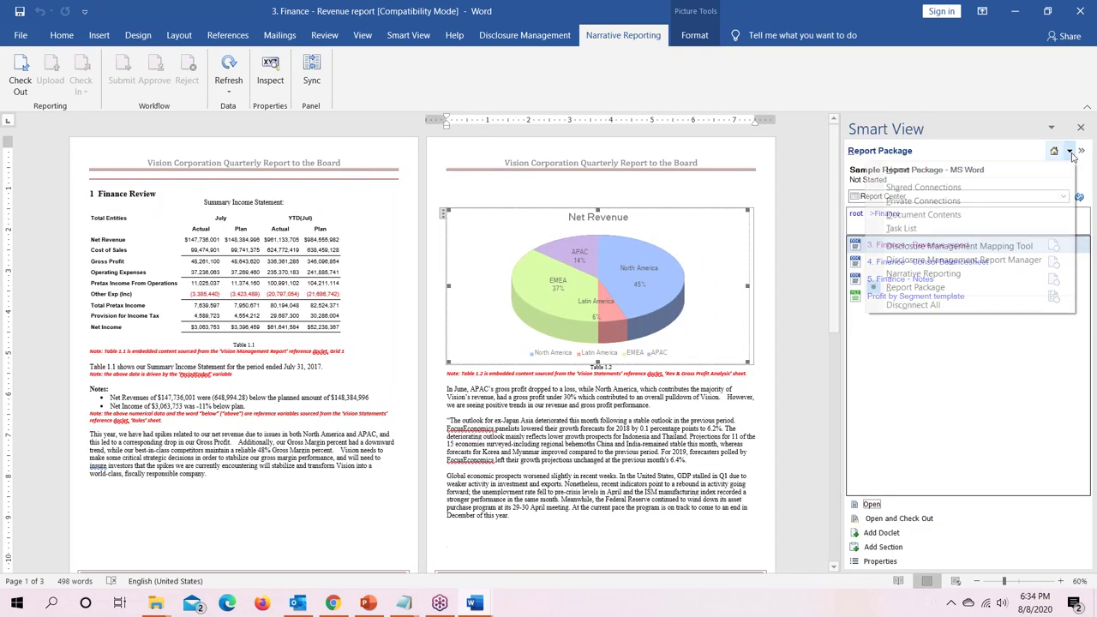
{"action": "left_click", "coordinate": [947, 273]}
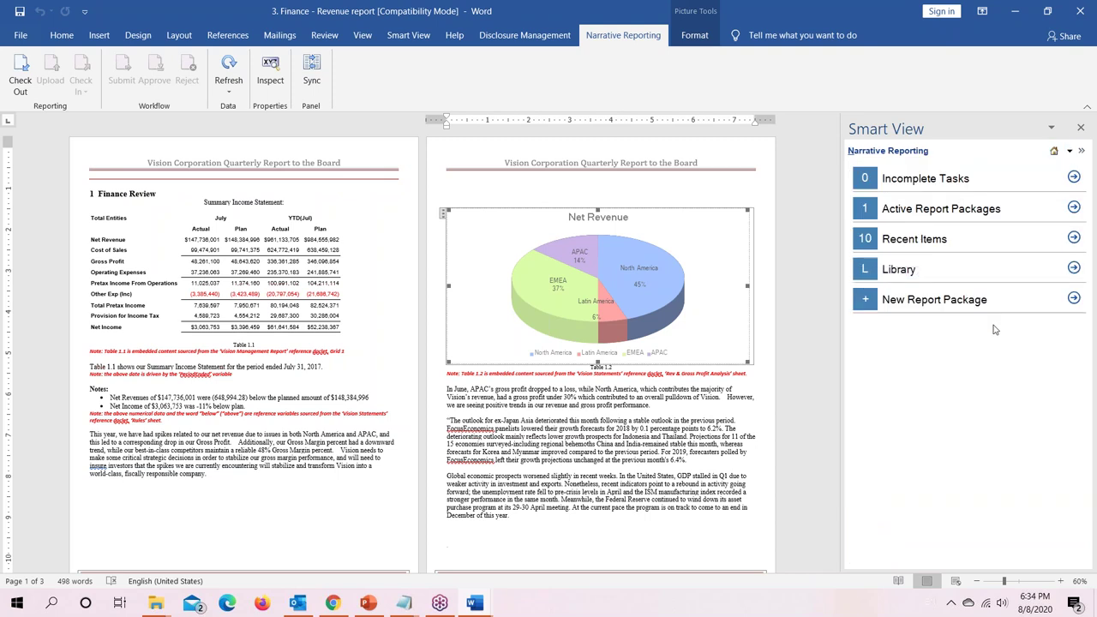
{"action": "left_click", "coordinate": [1078, 270]}
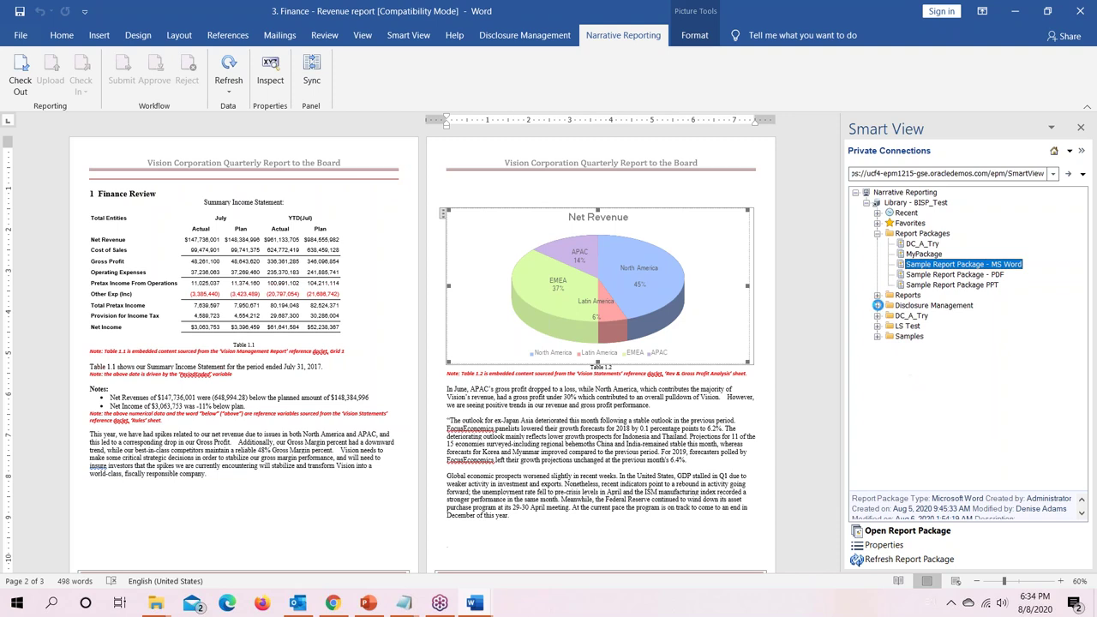
{"action": "left_click", "coordinate": [878, 305]}
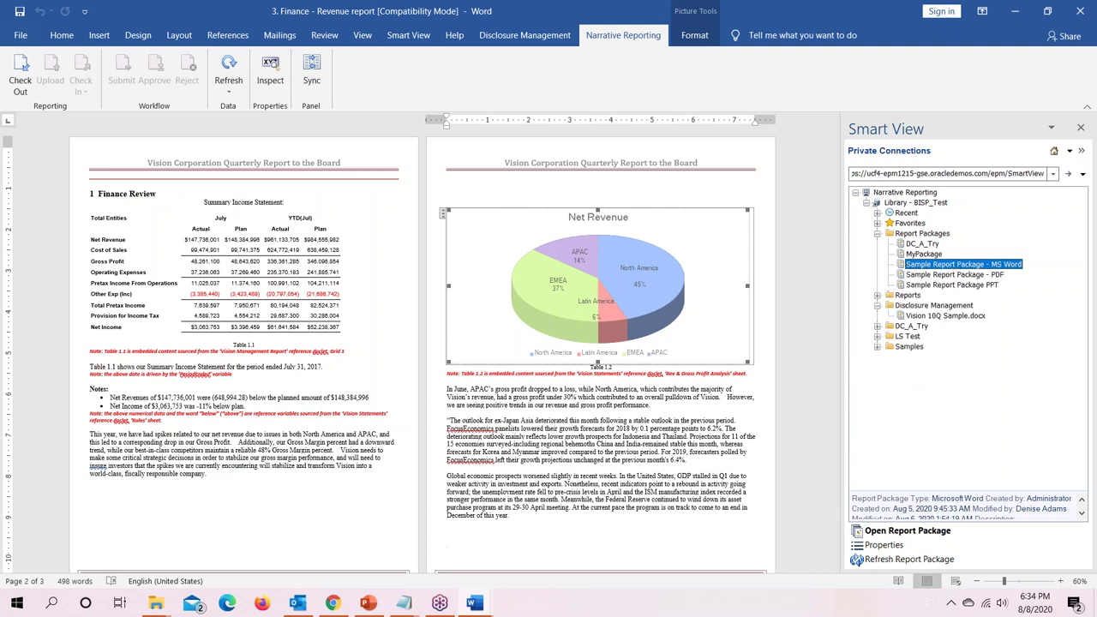
Step: Try to open Vision 10Q Sample.docx from the Disclosure Management folder while the Finance revenue doclet is active
{"action": "left_click", "coordinate": [947, 318]}
{"action": "double_click", "coordinate": [947, 319]}
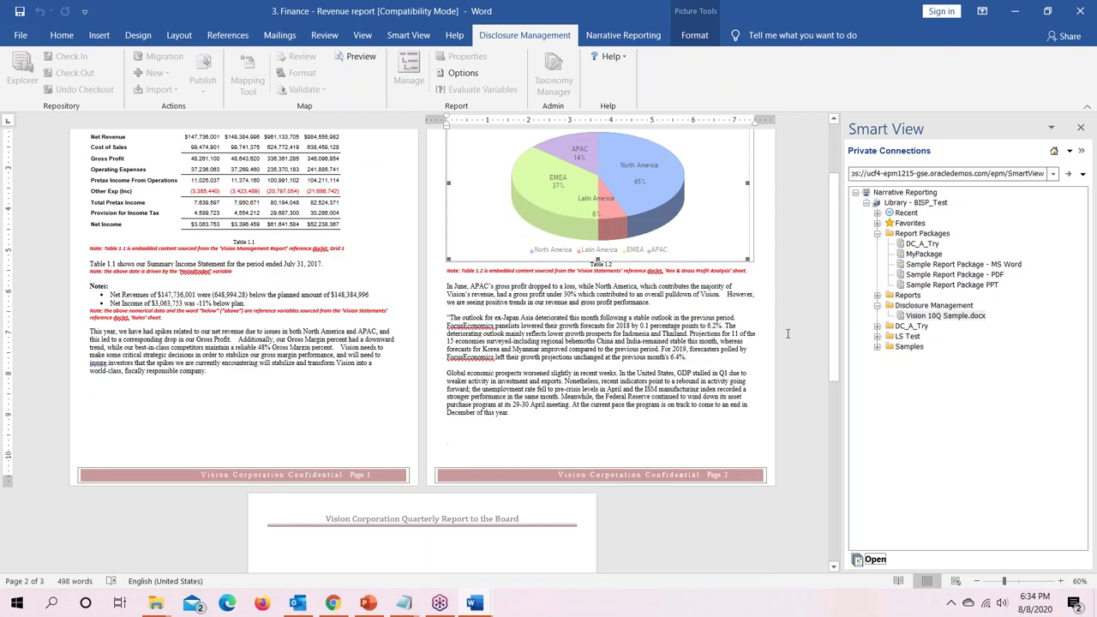
{"action": "left_click", "coordinate": [874, 560]}
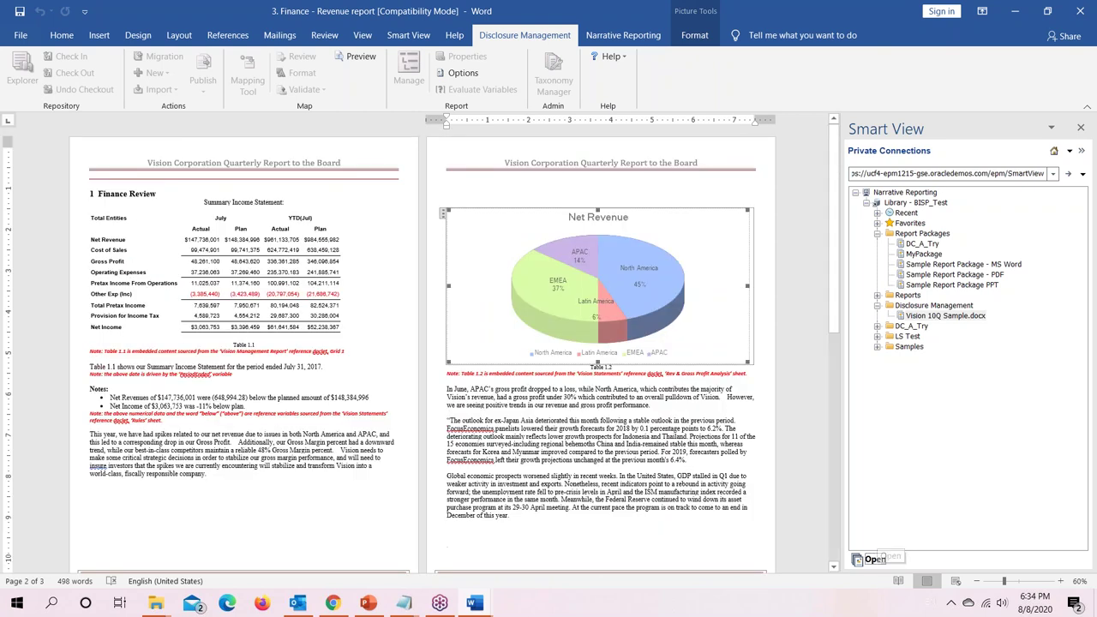
{"action": "left_click", "coordinate": [251, 541]}
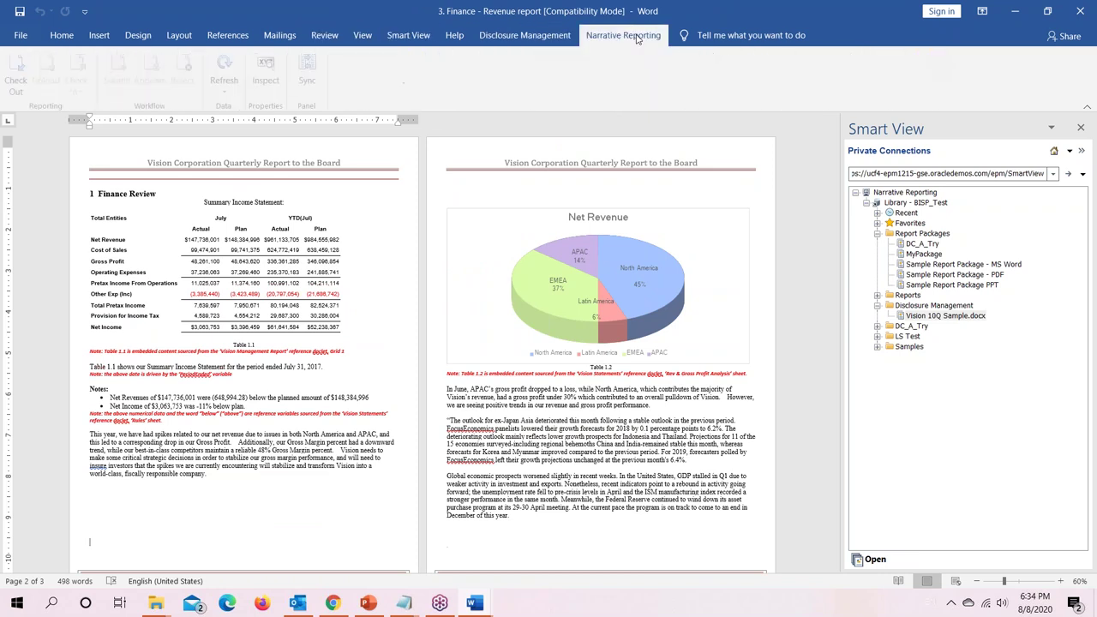
{"action": "left_click", "coordinate": [882, 564]}
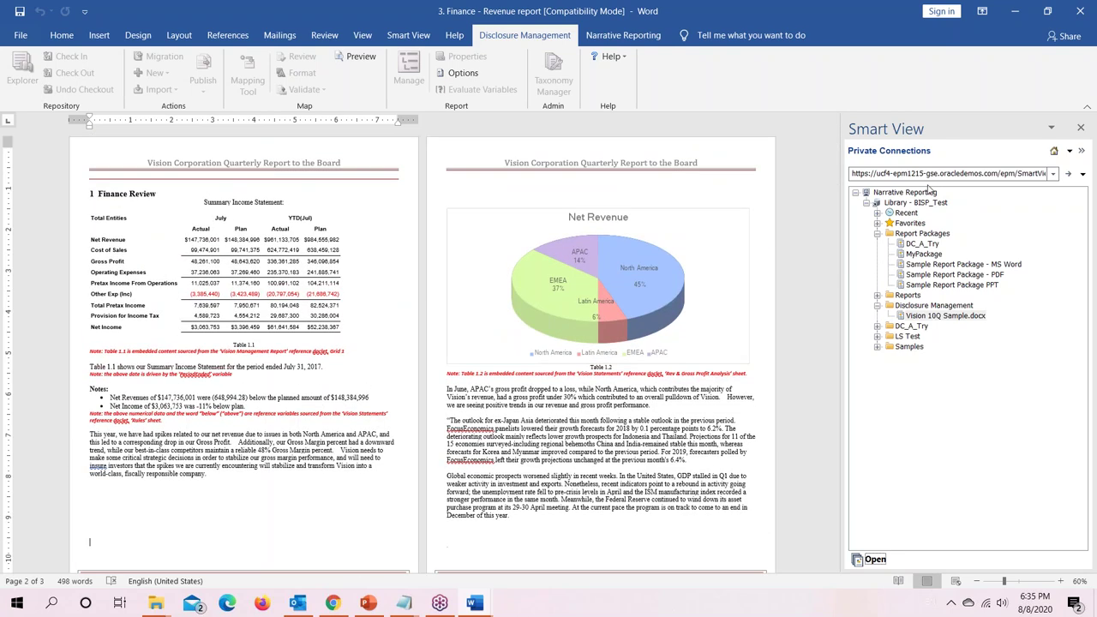
Step: Return to the Narrative Reporting library, select Vision 10Q Sample.docx, and try to open it from the blank Document1 window
{"action": "left_click", "coordinate": [1055, 174]}
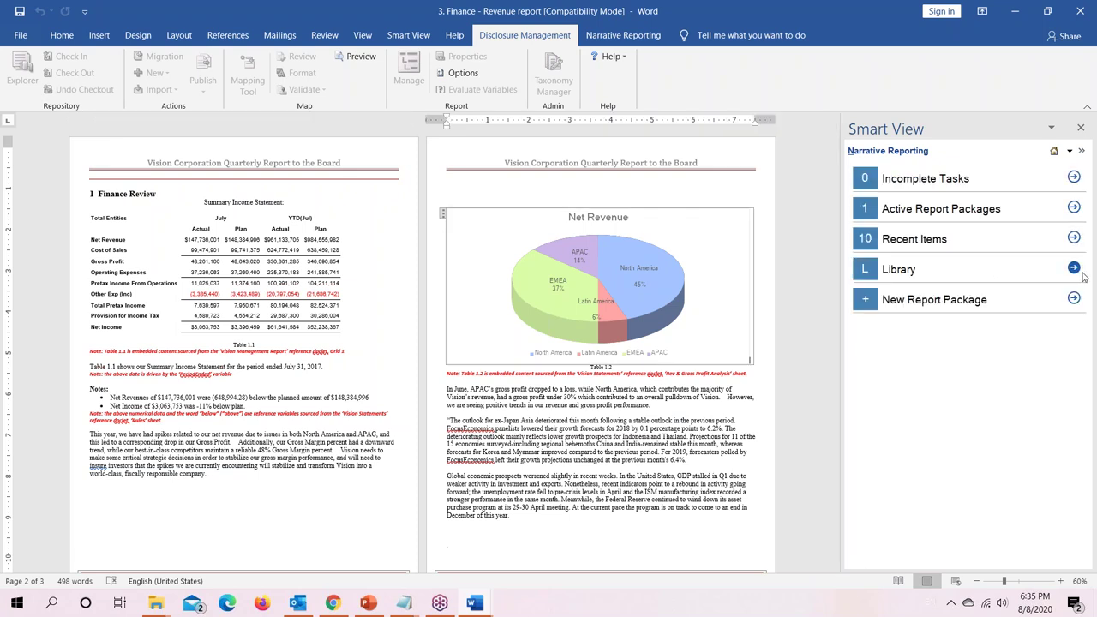
{"action": "left_click", "coordinate": [1074, 269]}
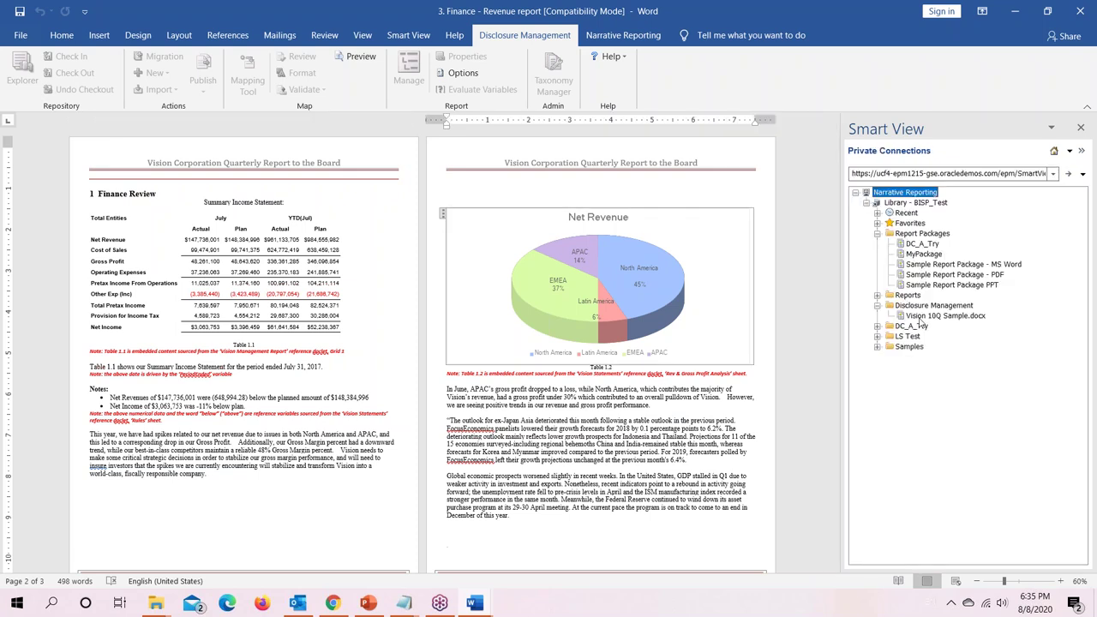
{"action": "left_click", "coordinate": [922, 316]}
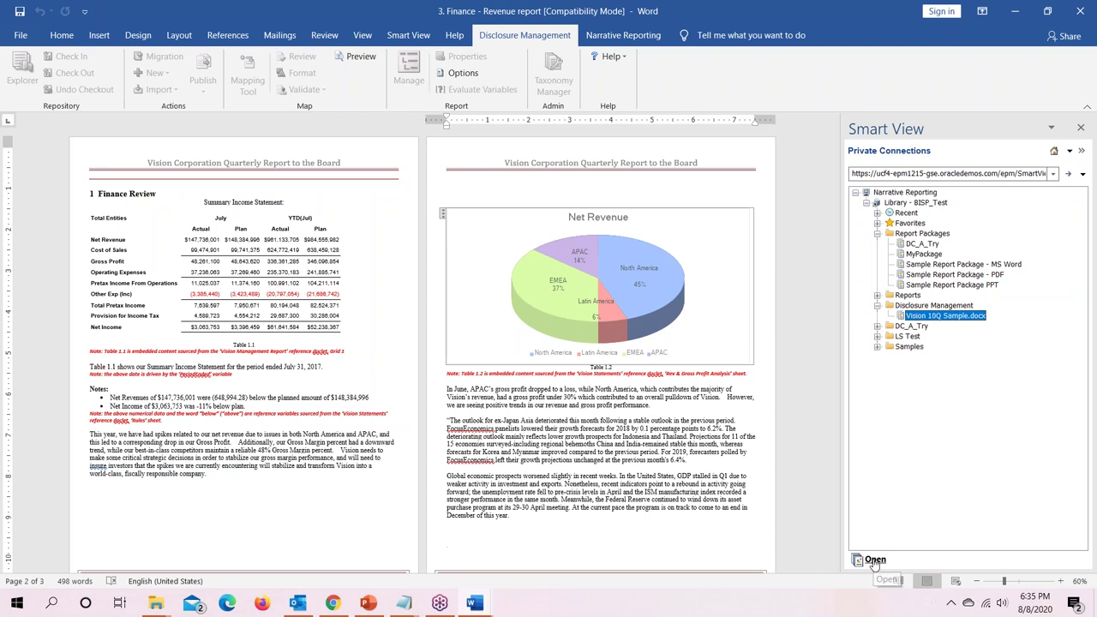
{"action": "left_click", "coordinate": [474, 604]}
{"action": "left_click", "coordinate": [447, 554]}
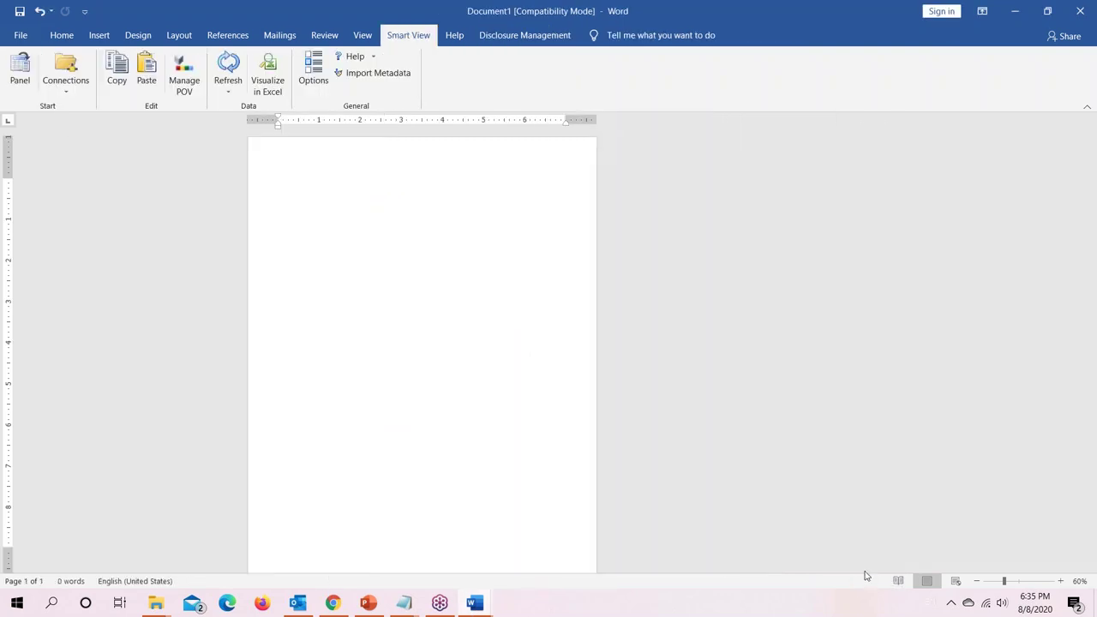
{"action": "left_click", "coordinate": [875, 561]}
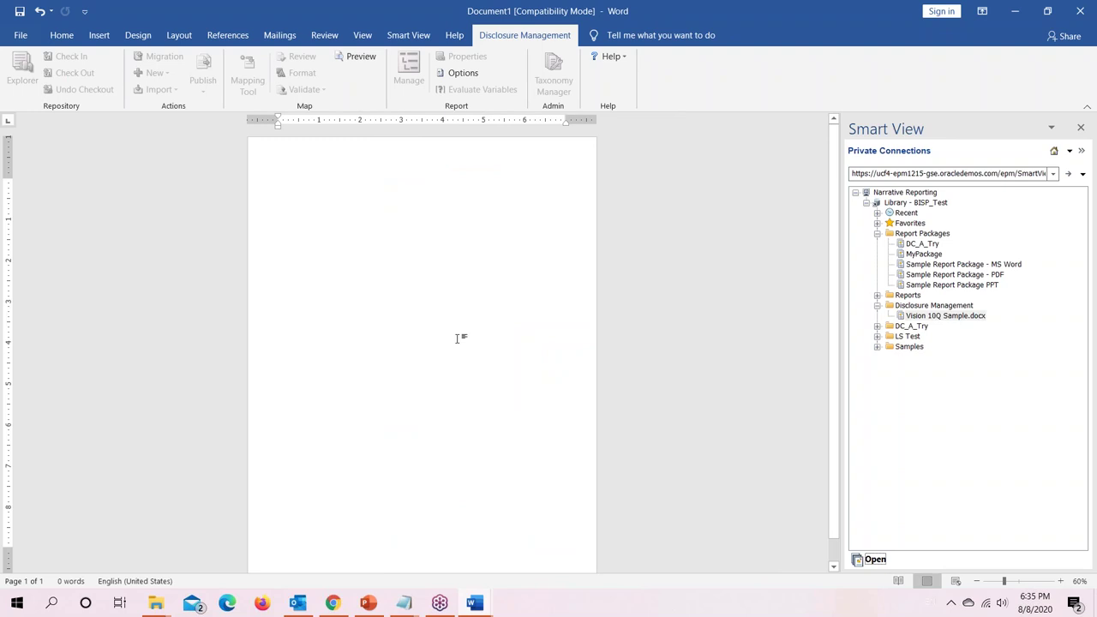
Step: Check the Disclosure Management page in Chrome and the open Word documents, finishing on the Chrome page
{"action": "left_click", "coordinate": [332, 606]}
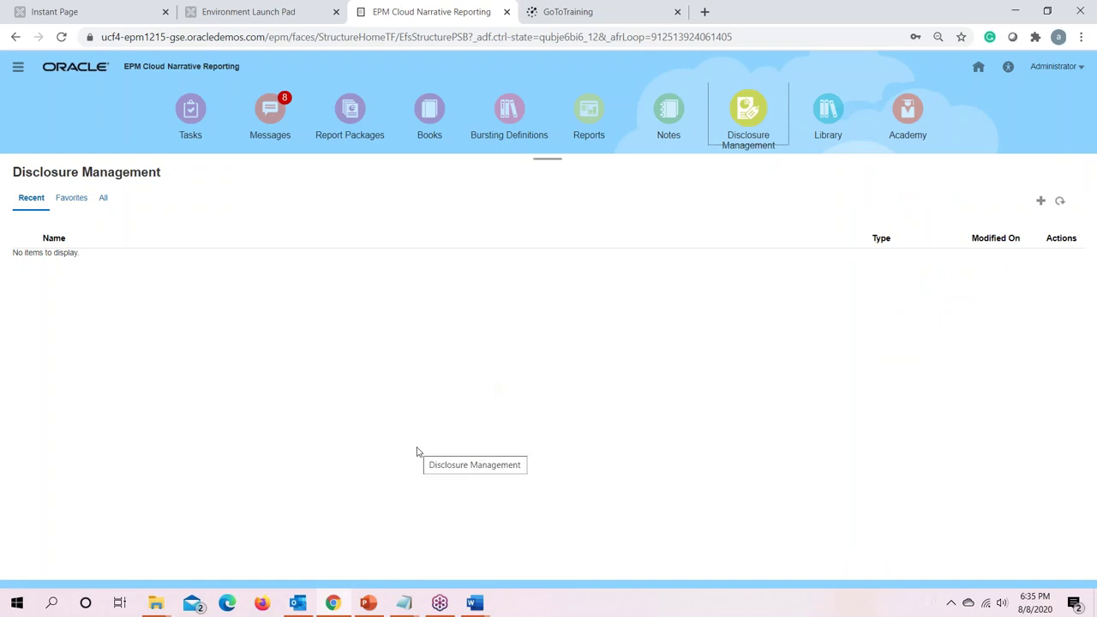
{"action": "key", "text": "alt+Tab"}
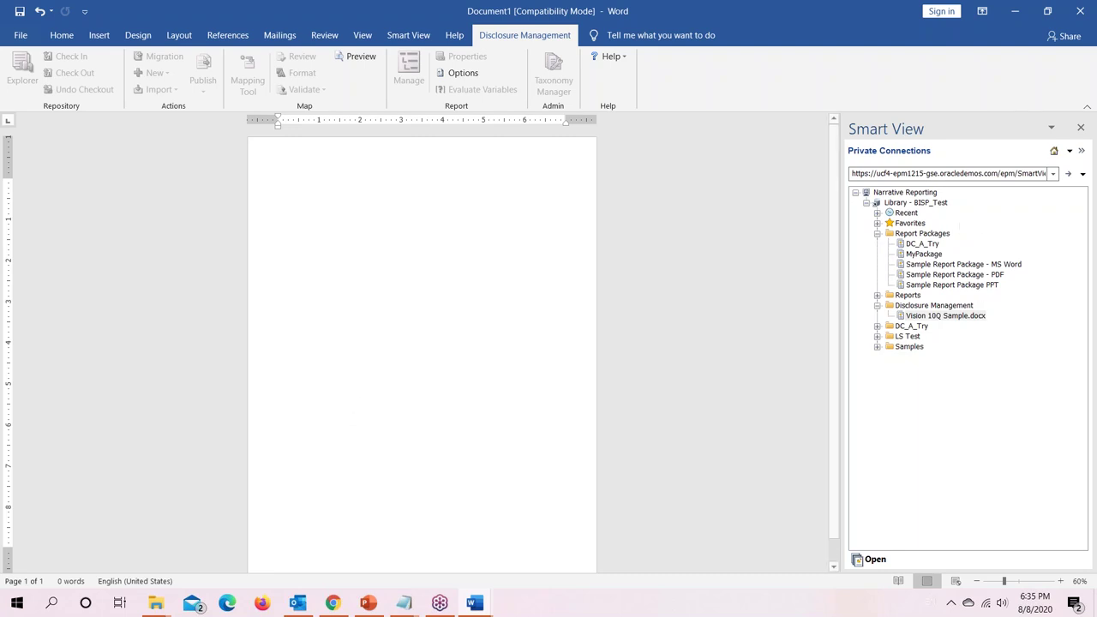
{"action": "mouse_move", "coordinate": [478, 606]}
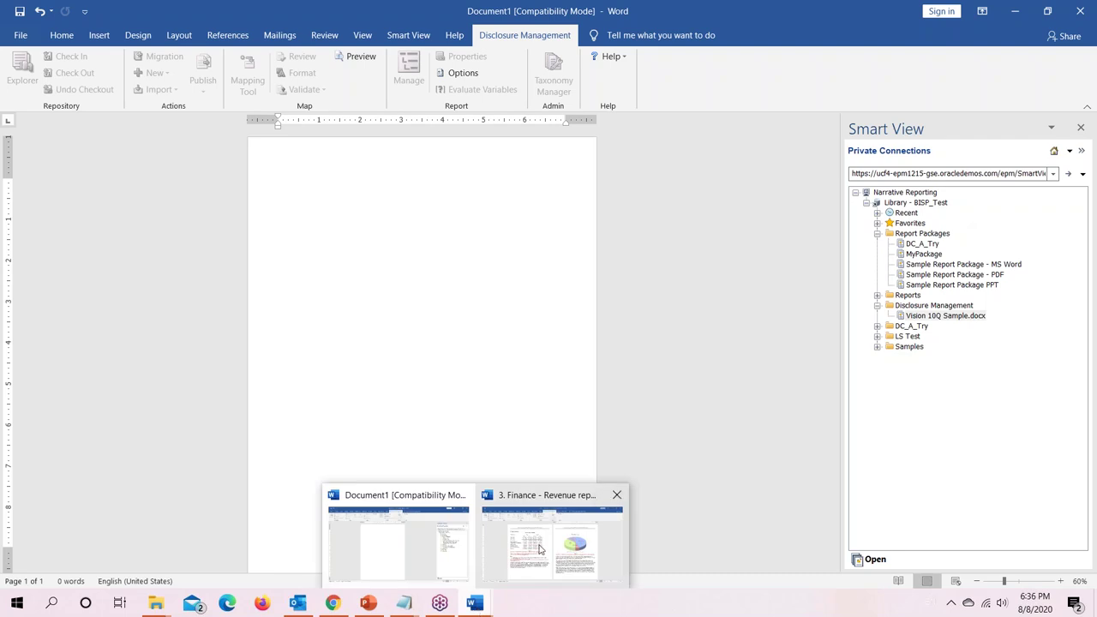
{"action": "mouse_move", "coordinate": [541, 549]}
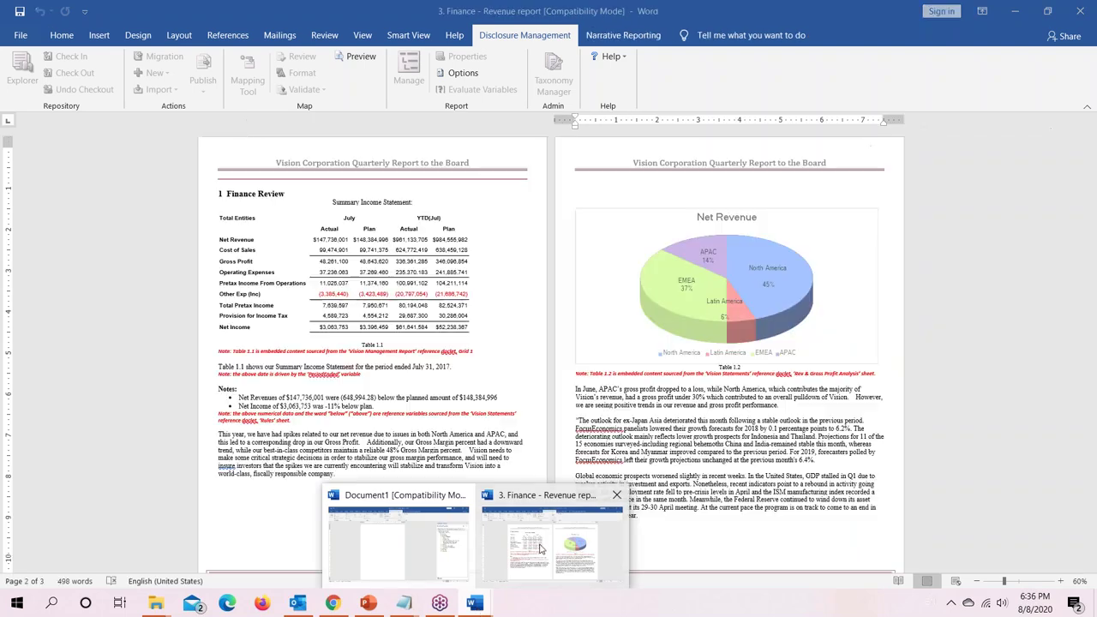
{"action": "left_click", "coordinate": [393, 552]}
{"action": "left_click", "coordinate": [332, 603]}
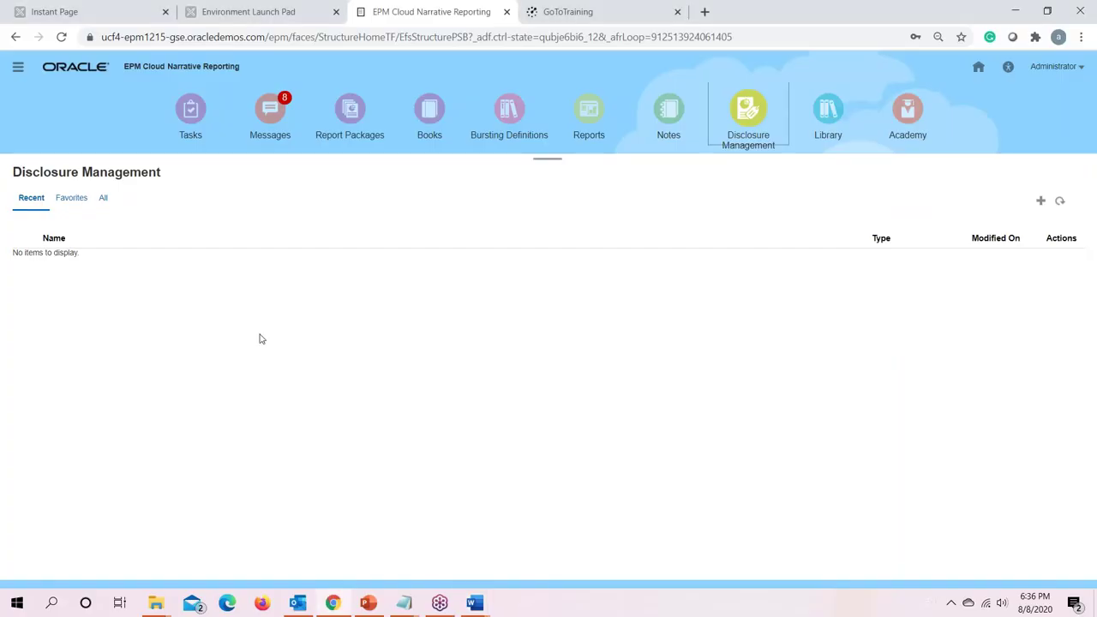